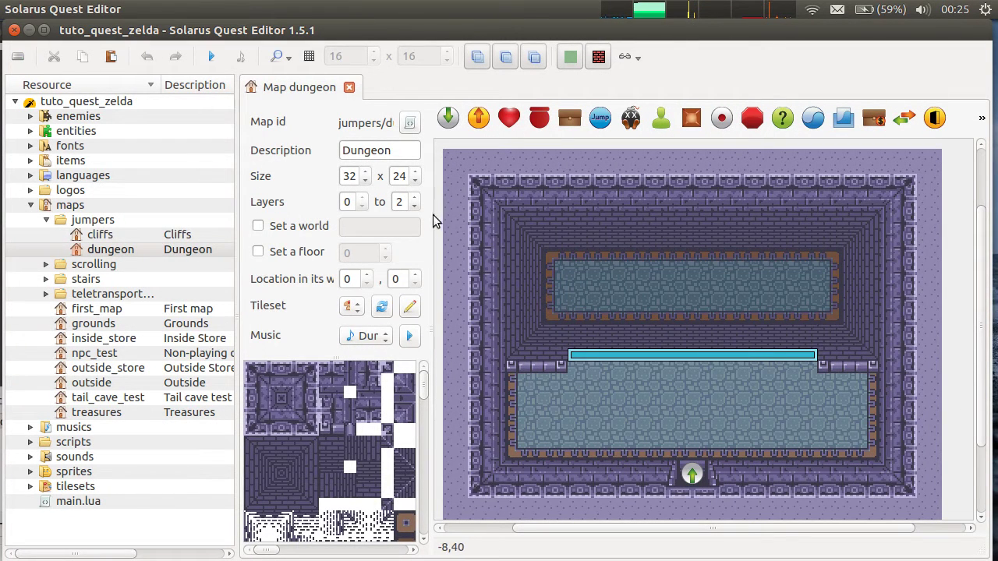
# Step: Widen the map properties area, narrow the resource tree so the map view has more room, and maximize the editor window
pyautogui.moveTo(432, 216); pyautogui.dragTo(461, 218)
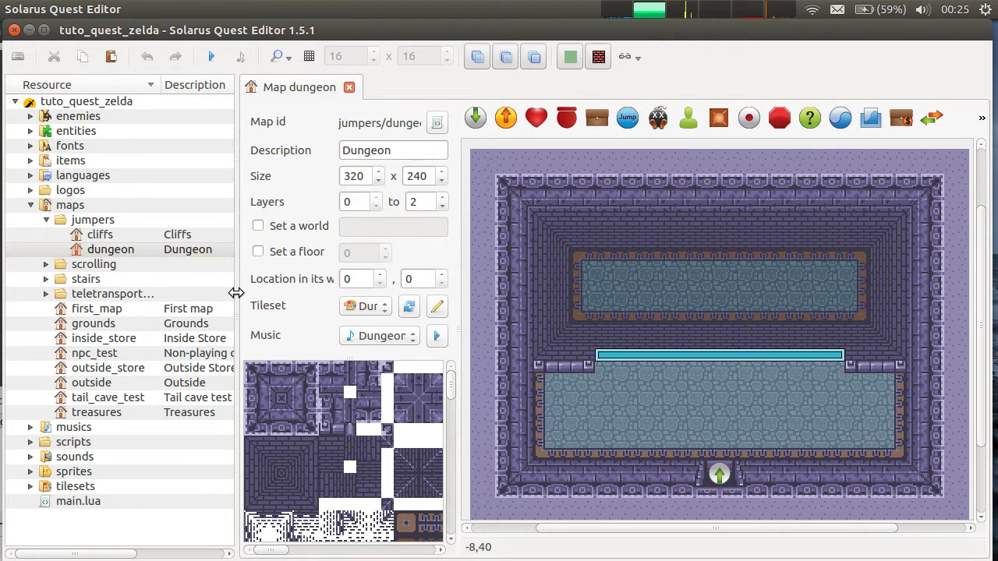
pyautogui.moveTo(235, 289); pyautogui.dragTo(129, 286)
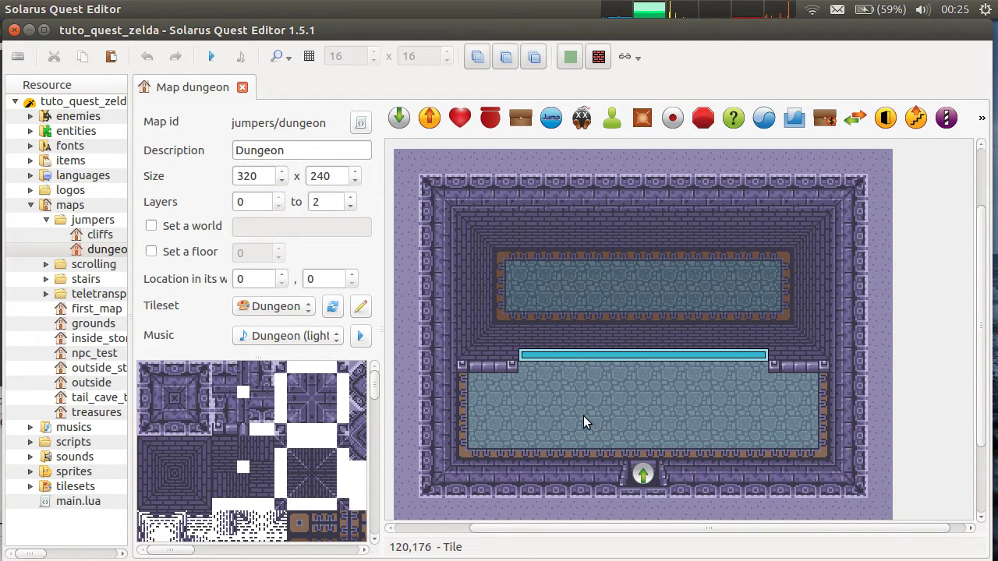
pyautogui.click(639, 387)
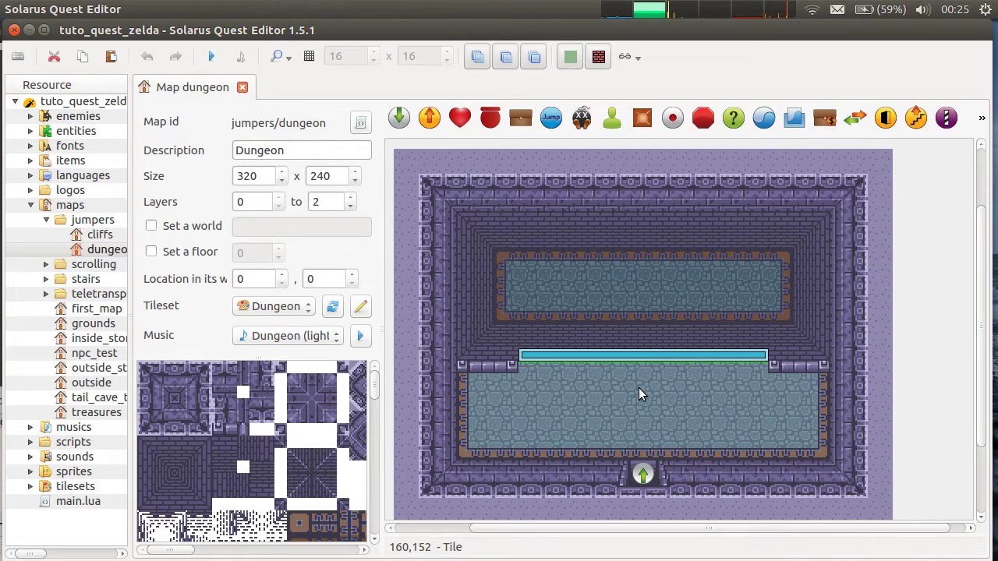
pyautogui.click(607, 292)
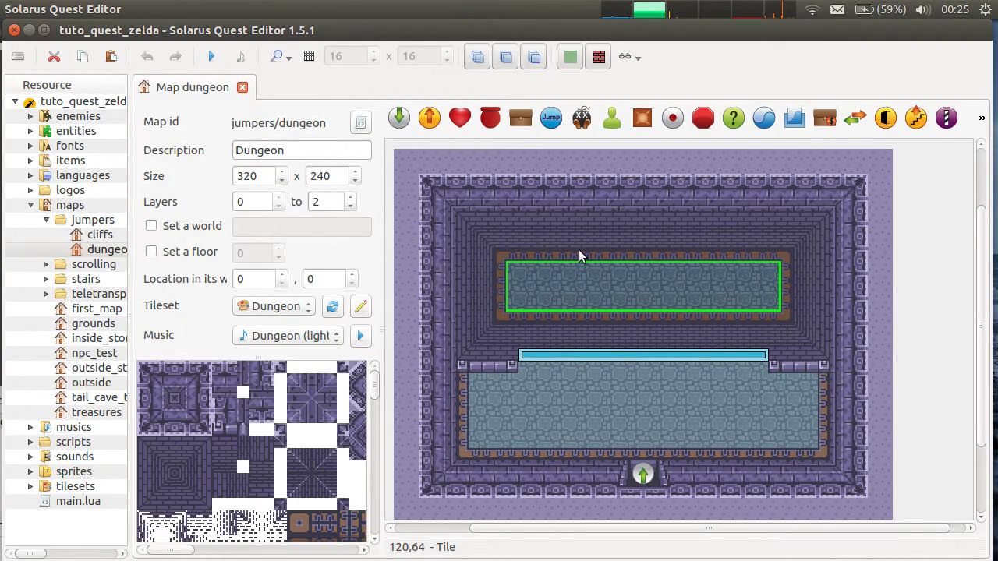
pyautogui.click(641, 356)
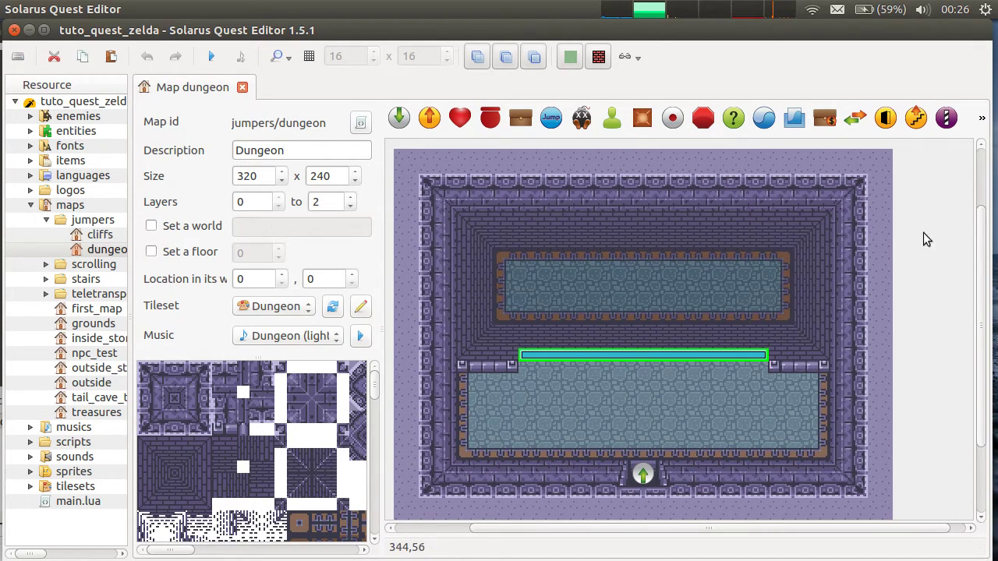
pyautogui.scroll(-5, 294, 421)
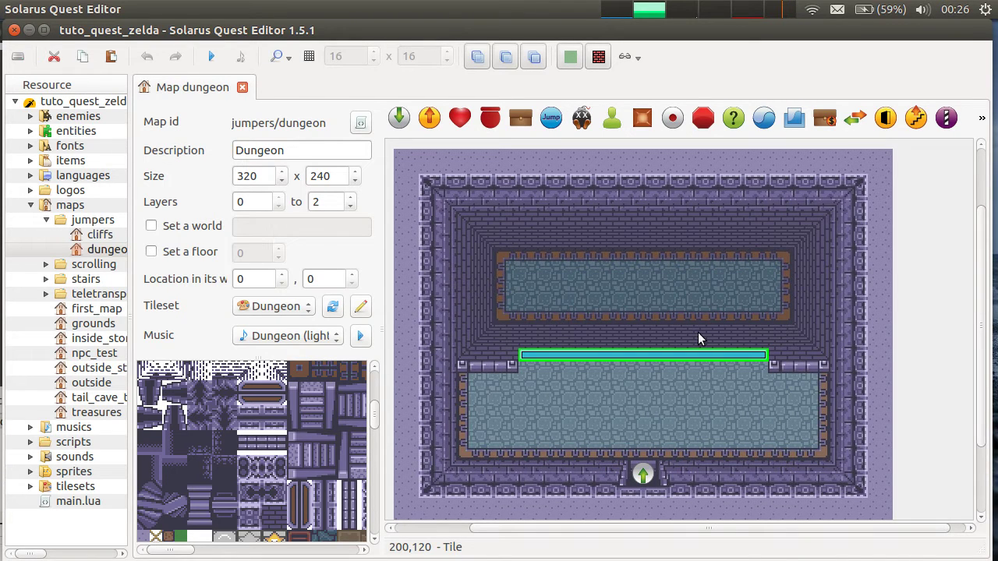
pyautogui.doubleClick(841, 29)
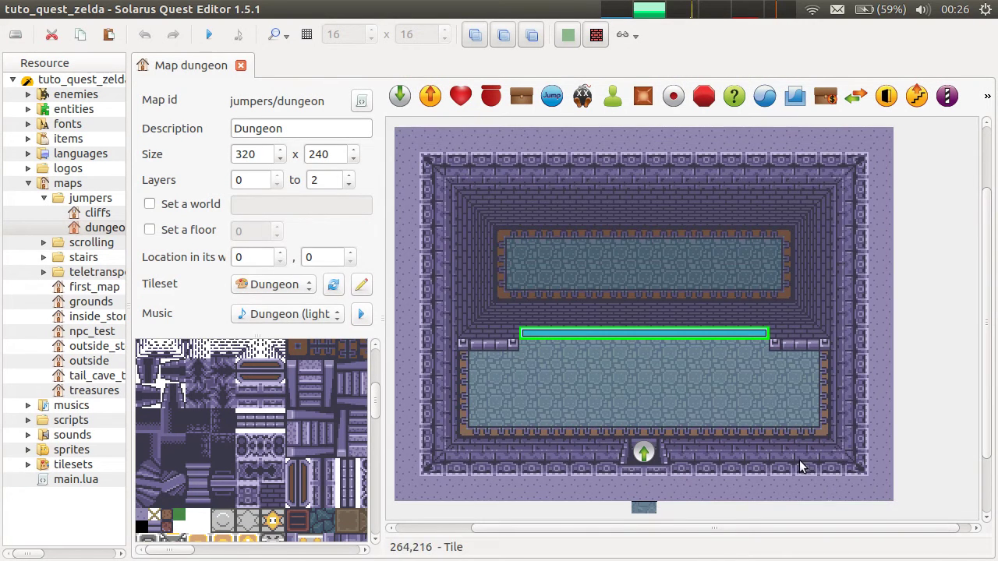
# Step: Move the dungeon's entrance and its destination to the left along the south wall
pyautogui.moveTo(799, 459); pyautogui.dragTo(837, 389, button='middle')
pyautogui.moveTo(556, 494); pyautogui.dragTo(788, 341)
pyautogui.moveTo(672, 397); pyautogui.dragTo(558, 402)
pyautogui.click(744, 497)
# Step: Shorten the lower floor's bottom edge from its right end so it only spans the section around the entrance
pyautogui.click(637, 361)
pyautogui.press('r')
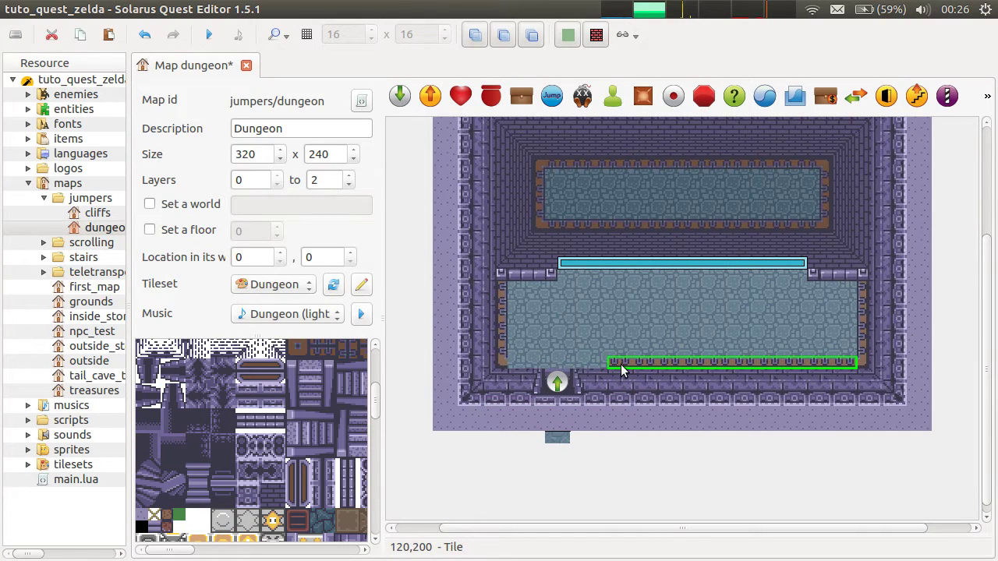
pyautogui.click(621, 365)
pyautogui.hotkey('ctrl', 'z')
pyautogui.press('r')
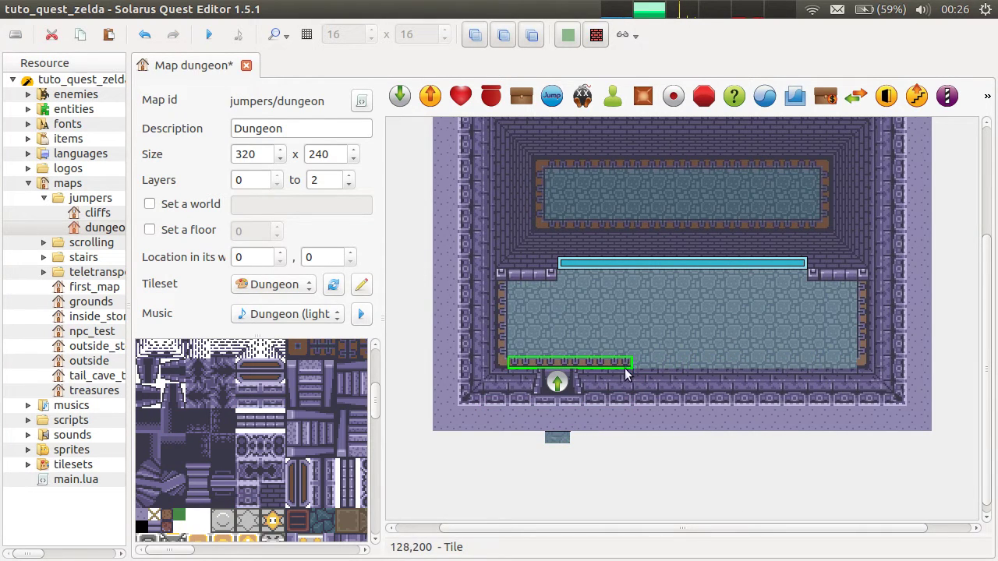
pyautogui.moveTo(612, 371); pyautogui.dragTo(600, 370)
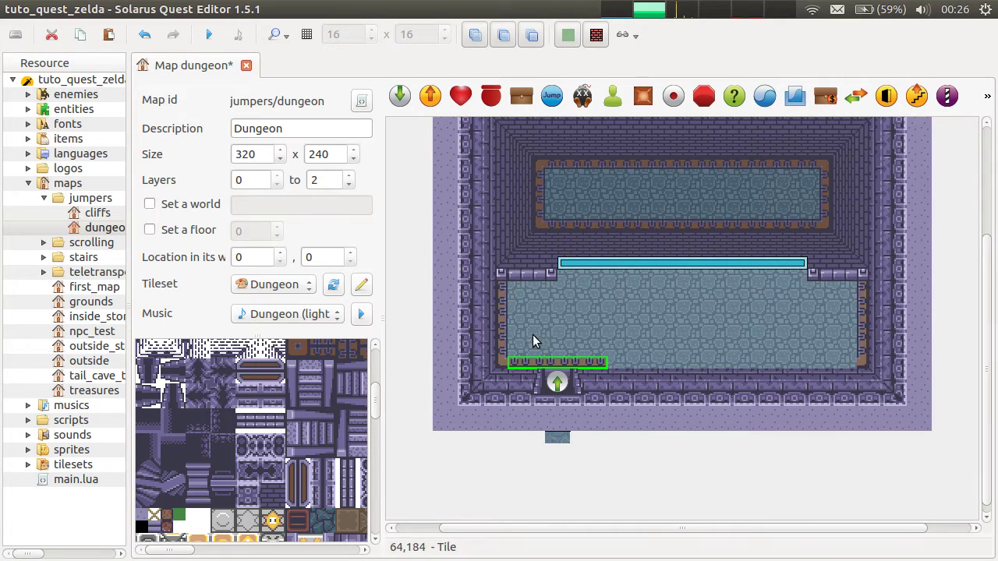
# Step: Shorten the lower floor's left edge from the top and select the three wall tiles above it
pyautogui.click(536, 277)
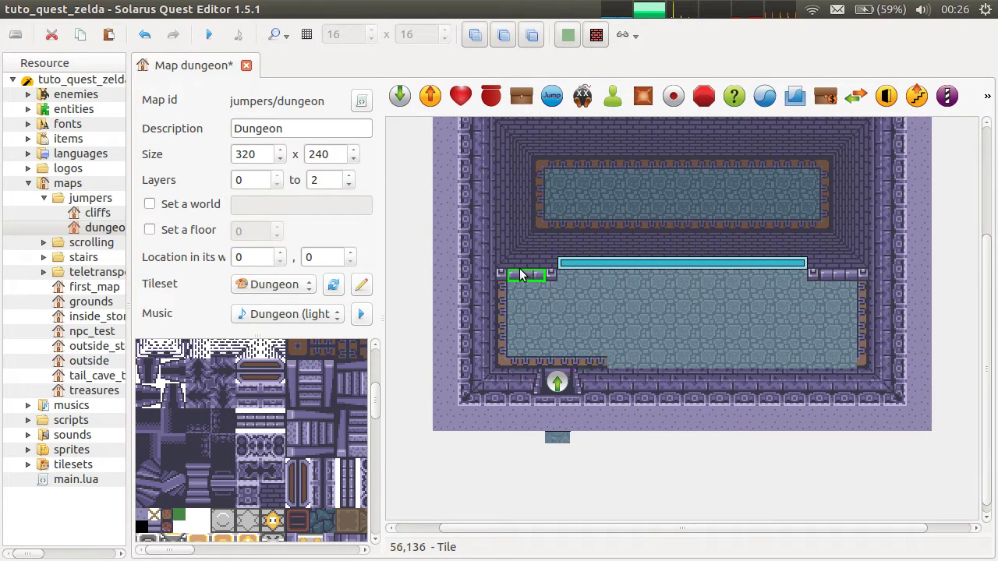
pyautogui.moveTo(502, 304); pyautogui.dragTo(505, 341)
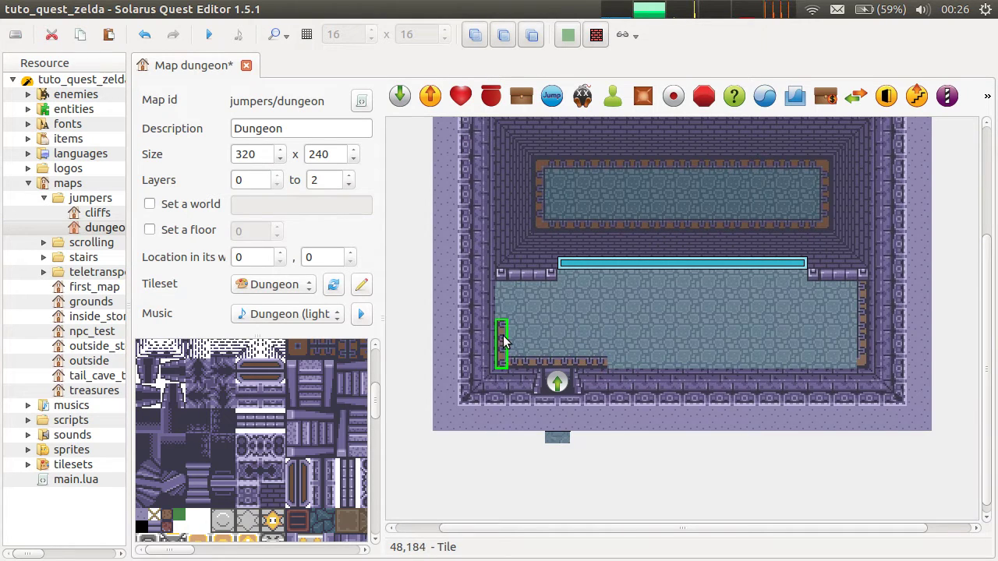
pyautogui.hotkey('ctrl', 'c')
pyautogui.hotkey('ctrl', 'v')
pyautogui.click(864, 334)
pyautogui.moveTo(506, 343); pyautogui.dragTo(504, 332)
pyautogui.moveTo(505, 278)
pyautogui.mouseDown()
pyautogui.moveTo(505, 304)
pyautogui.moveTo(533, 274)
pyautogui.moveTo(501, 277)
pyautogui.mouseUp()
pyautogui.click(530, 279)
pyautogui.keyDown('ctrl'); pyautogui.click(524, 274); pyautogui.keyUp('ctrl')
pyautogui.keyDown('ctrl'); pyautogui.click(552, 275); pyautogui.keyUp('ctrl')
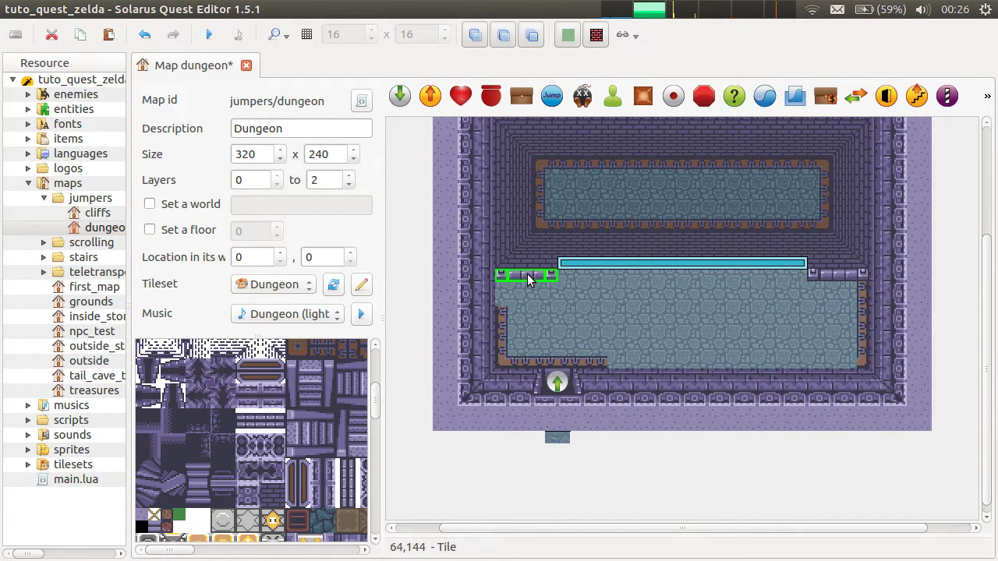
pyautogui.moveTo(529, 279); pyautogui.dragTo(447, 247)
pyautogui.moveTo(638, 261); pyautogui.dragTo(578, 263)
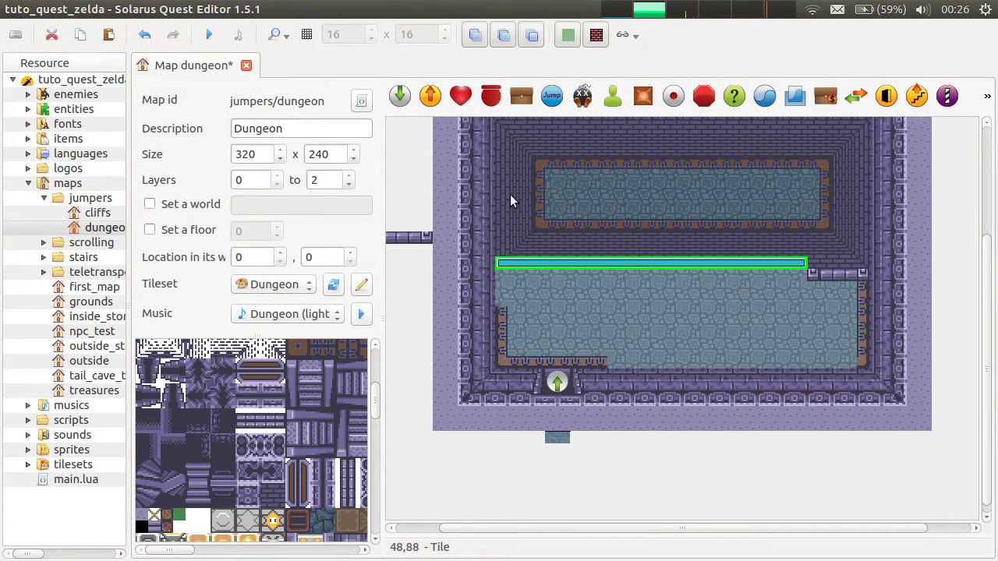
pyautogui.hotkey('ctrl', 'z')
pyautogui.hotkey('ctrl', 'z')
pyautogui.hotkey('ctrl', 'z')
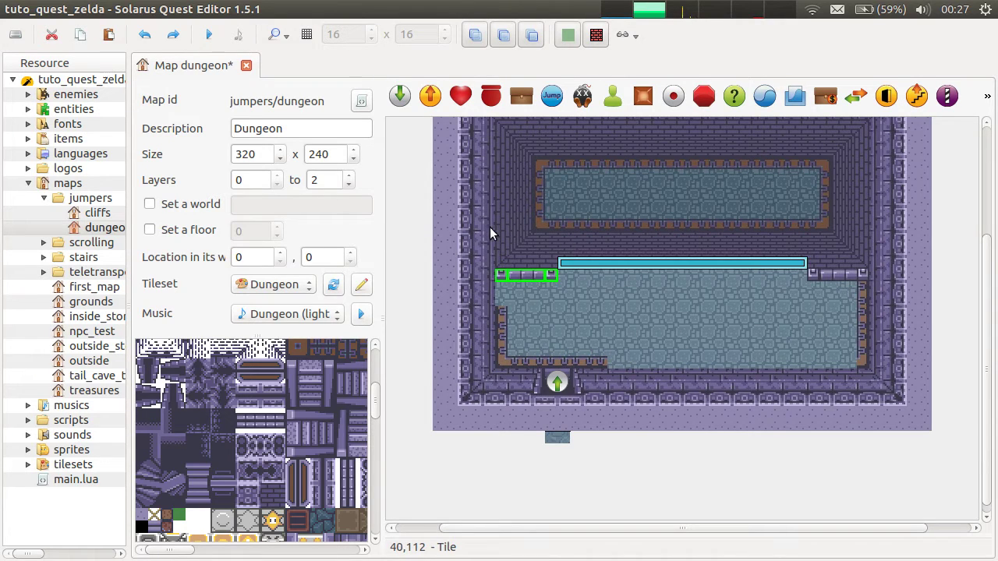
# Step: Lower and shorten the left wall segment, move the brickwork above it down, and shrink the lower floor to the room's left part
pyautogui.moveTo(528, 274); pyautogui.dragTo(527, 297)
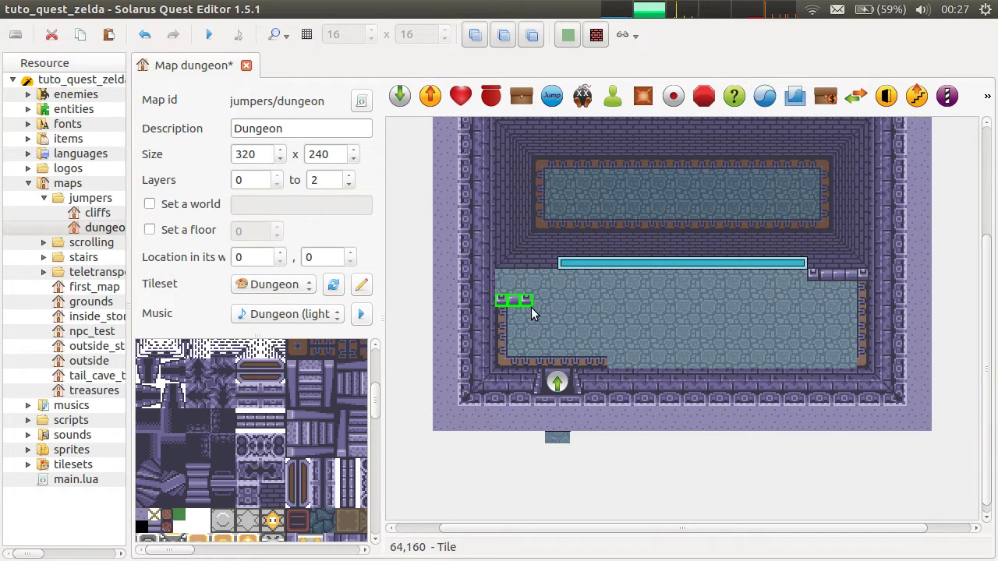
pyautogui.moveTo(524, 261); pyautogui.dragTo(526, 291)
pyautogui.click(859, 365)
pyautogui.moveTo(858, 365); pyautogui.dragTo(619, 367)
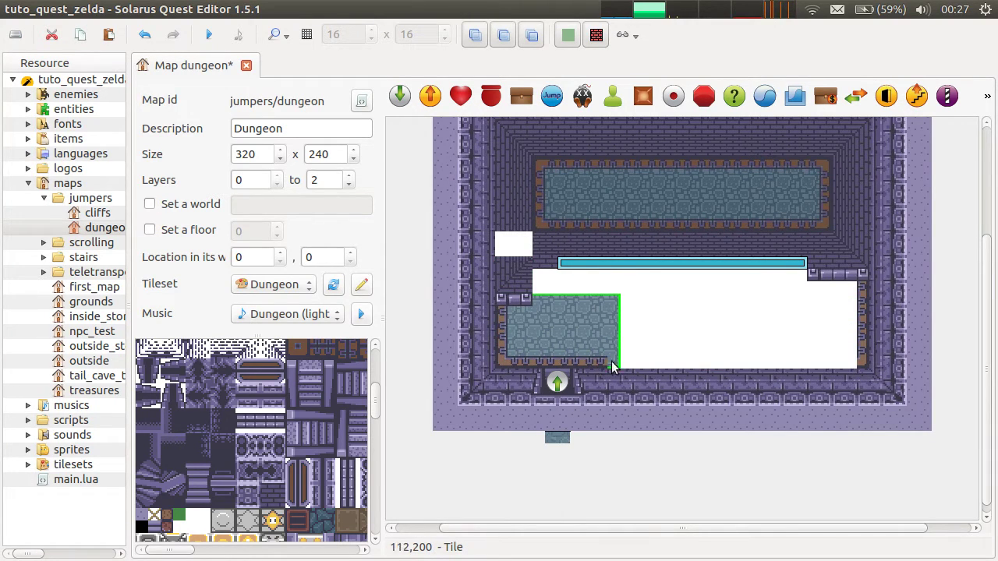
# Step: Move the lower floor's right edge and corner to the shrunken floor's right side and shorten the edge from the top
pyautogui.click(863, 363)
pyautogui.click(864, 315)
pyautogui.moveTo(863, 316); pyautogui.dragTo(613, 327)
pyautogui.moveTo(613, 287); pyautogui.dragTo(613, 311)
# Step: Move the horizontal brick strip down to the lower floor, shorten it, and extend the left brick wall down to meet it
pyautogui.click(553, 264)
pyautogui.moveTo(552, 263); pyautogui.dragTo(553, 285)
pyautogui.press('r')
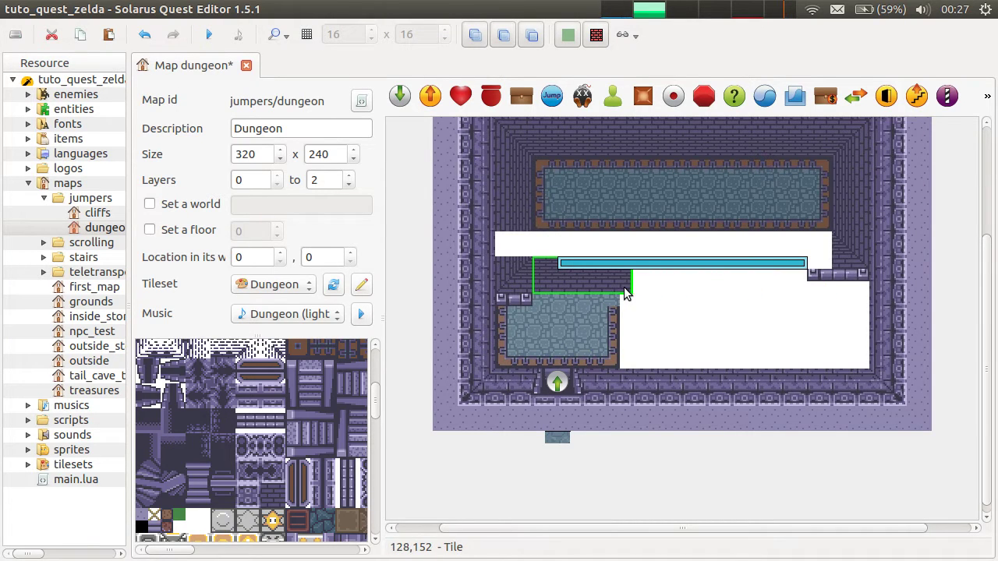
pyautogui.click(623, 287)
pyautogui.click(532, 220)
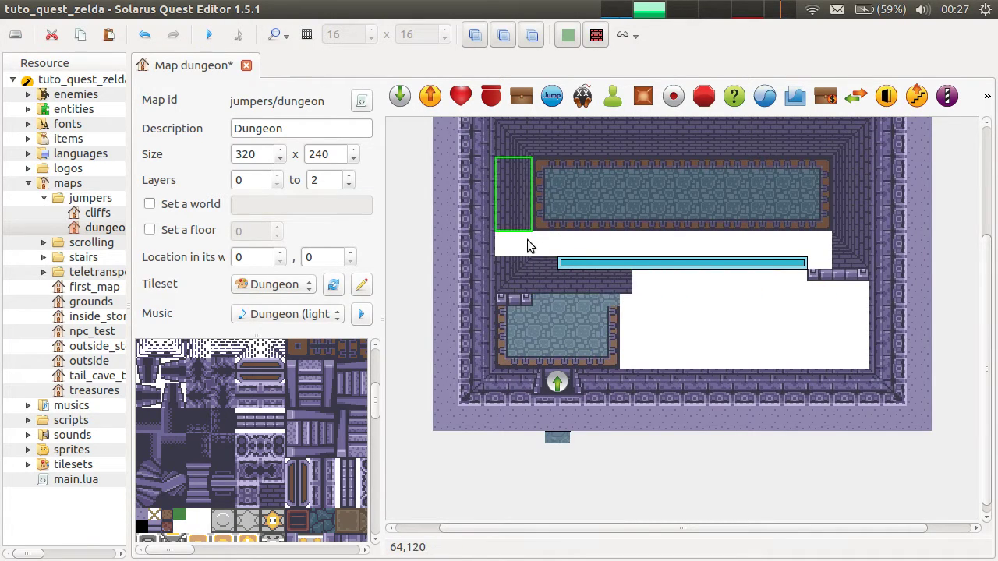
pyautogui.press('r')
pyautogui.click(543, 276)
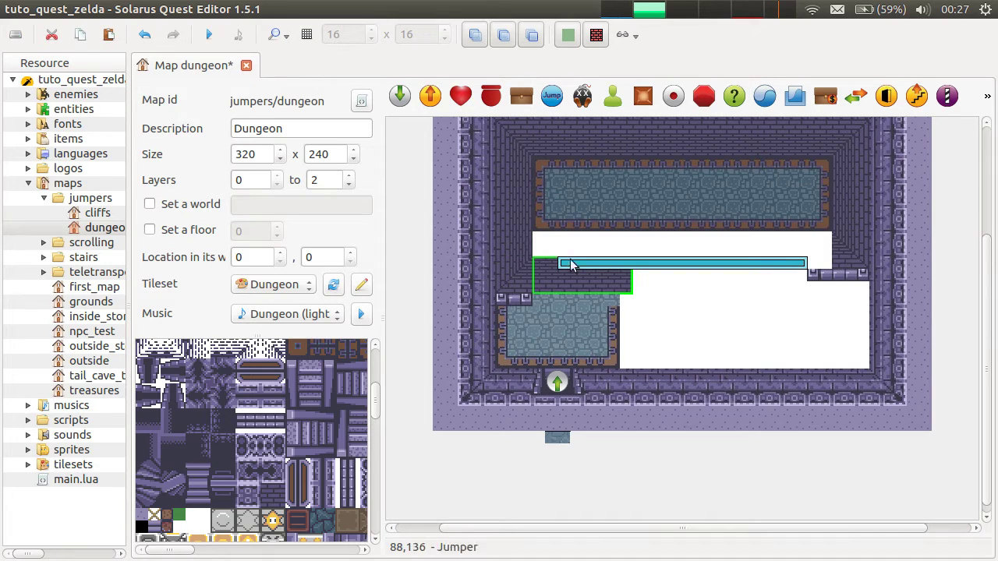
# Step: Move the upper floor's bottom-left corner and bottom edge down onto the brick strip, and shorten the edge from the right
pyautogui.click(543, 227)
pyautogui.keyDown('shift'); pyautogui.click(593, 224); pyautogui.keyUp('shift')
pyautogui.moveTo(596, 226); pyautogui.dragTo(598, 243)
pyautogui.press('r')
pyautogui.click(642, 256)
# Step: Move the jumper down to the top of the lower floor and shorten it to fit the floor's opening
pyautogui.moveTo(653, 263); pyautogui.dragTo(625, 288)
pyautogui.press('r')
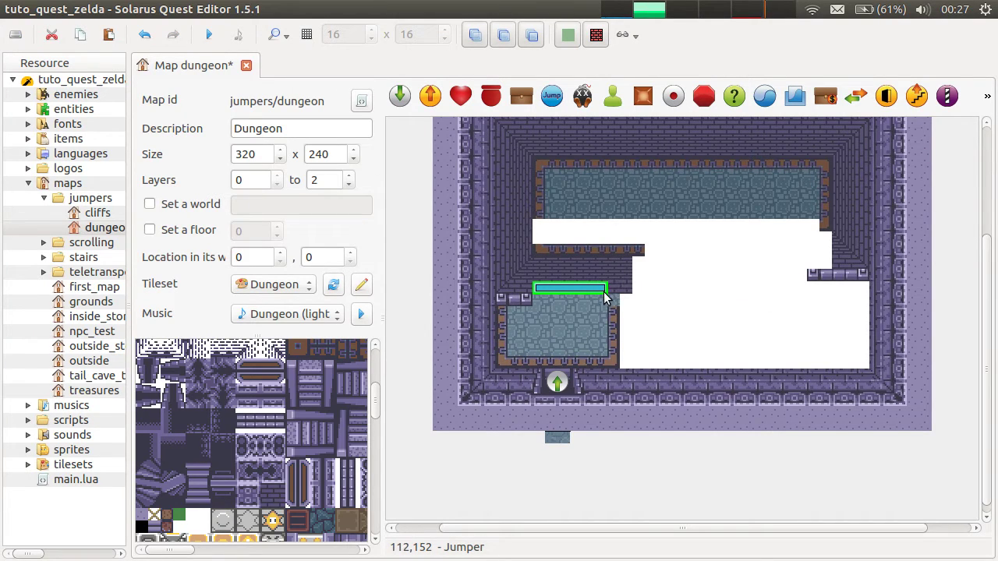
pyautogui.click(605, 296)
# Step: Extend the upper floor's left edge down to its bottom-left corner
pyautogui.click(644, 246)
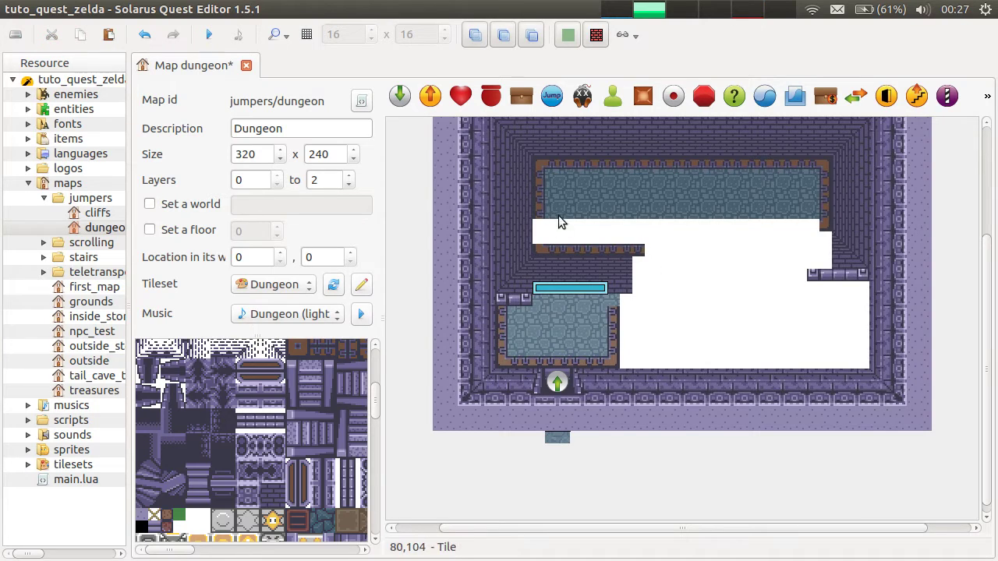
pyautogui.click(537, 205)
pyautogui.press('r')
pyautogui.click(537, 228)
pyautogui.click(642, 292)
# Step: Delete the three wall tiles above the old lower floor's right end
pyautogui.click(847, 279)
pyautogui.press('Delete')
pyautogui.click(861, 276)
pyautogui.press('Delete')
pyautogui.click(814, 275)
pyautogui.press('Delete')
# Step: Move the right brick corner and the floor-edge corner down, and extend the right brick wall and floor edge to meet them
pyautogui.moveTo(847, 264); pyautogui.dragTo(848, 301)
pyautogui.click(854, 228)
pyautogui.press('r')
pyautogui.click(856, 328)
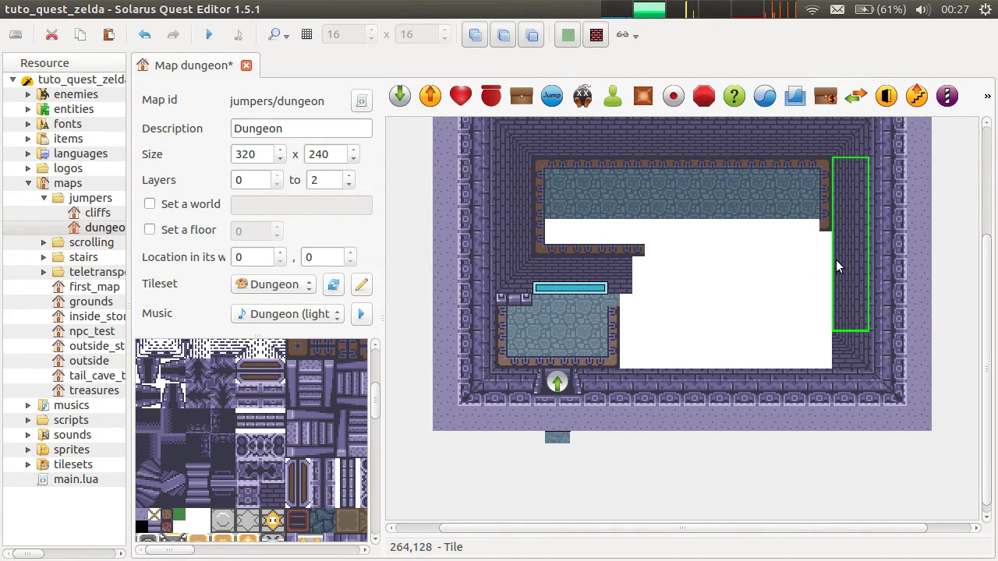
pyautogui.moveTo(825, 226); pyautogui.dragTo(824, 356)
pyautogui.moveTo(824, 173); pyautogui.dragTo(827, 308)
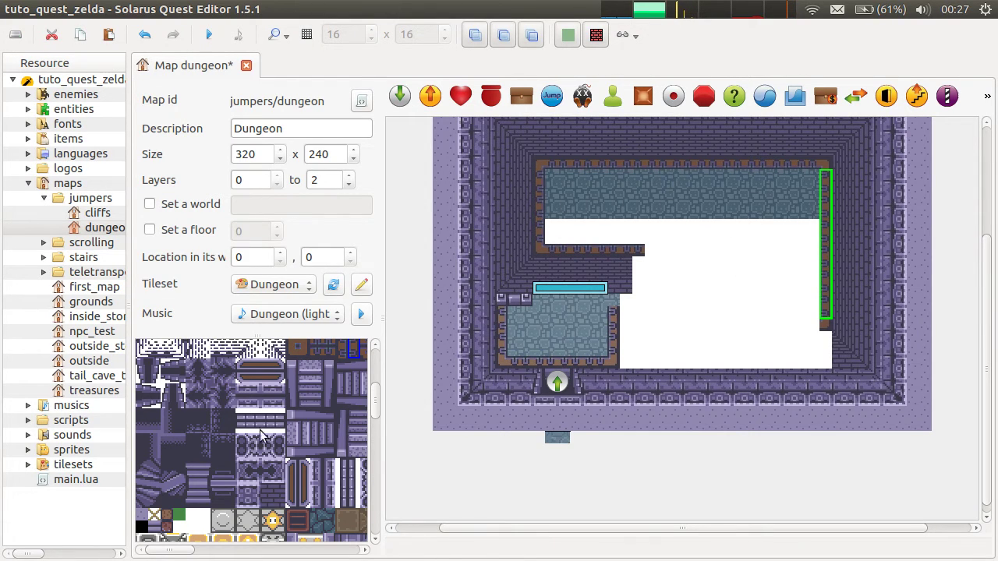
# Step: Extend the upper floor down to its bottom edge, fill the area below its right part with a resized copy, and save the map
pyautogui.scroll(3, 294, 487)
pyautogui.click(740, 192)
pyautogui.press('r')
pyautogui.hotkey('ctrl', 'v')
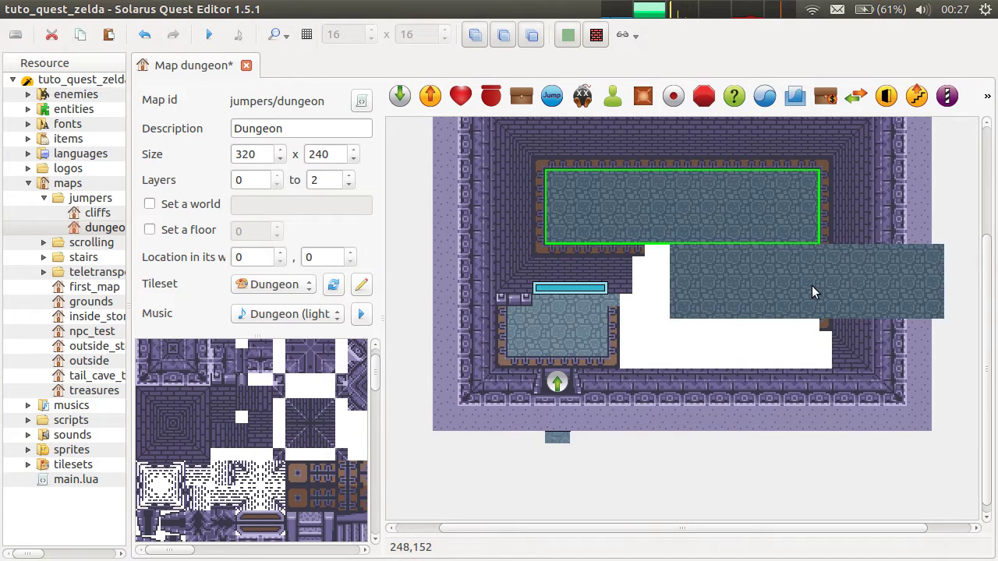
pyautogui.click(785, 288)
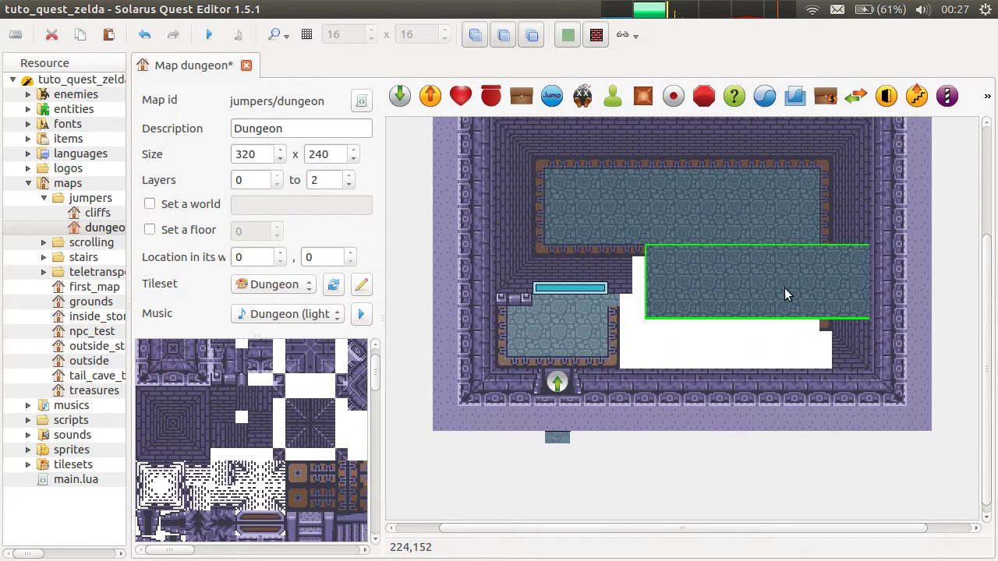
pyautogui.press('r')
pyautogui.click(812, 316)
pyautogui.hotkey('ctrl', 's')
# Step: Copy the upper floor's left edge and bottom-left corner to the left side of the new floor extension
pyautogui.click(540, 219)
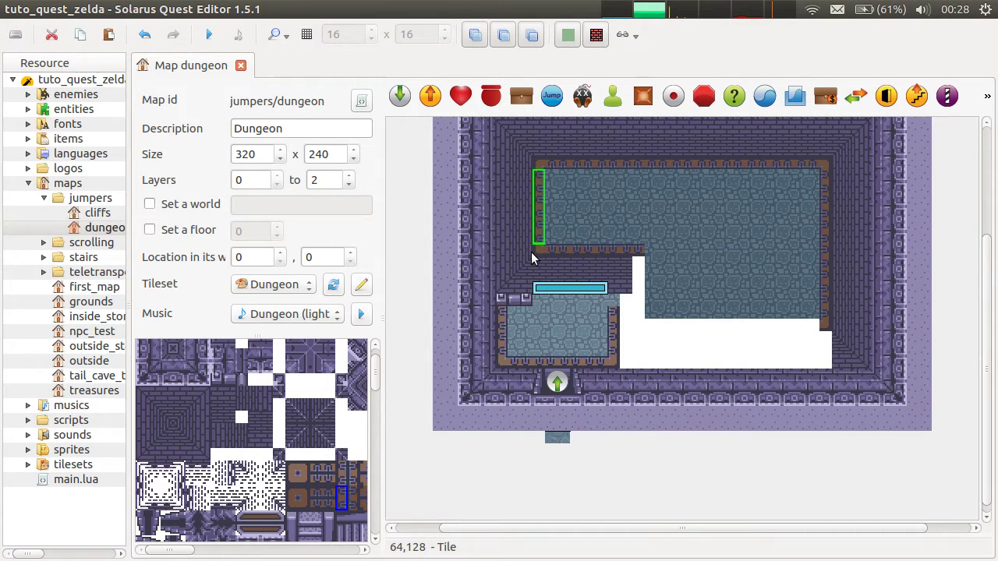
pyautogui.hotkey('ctrl', 'c')
pyautogui.hotkey('ctrl', 'v')
pyautogui.click(643, 295)
pyautogui.click(652, 331)
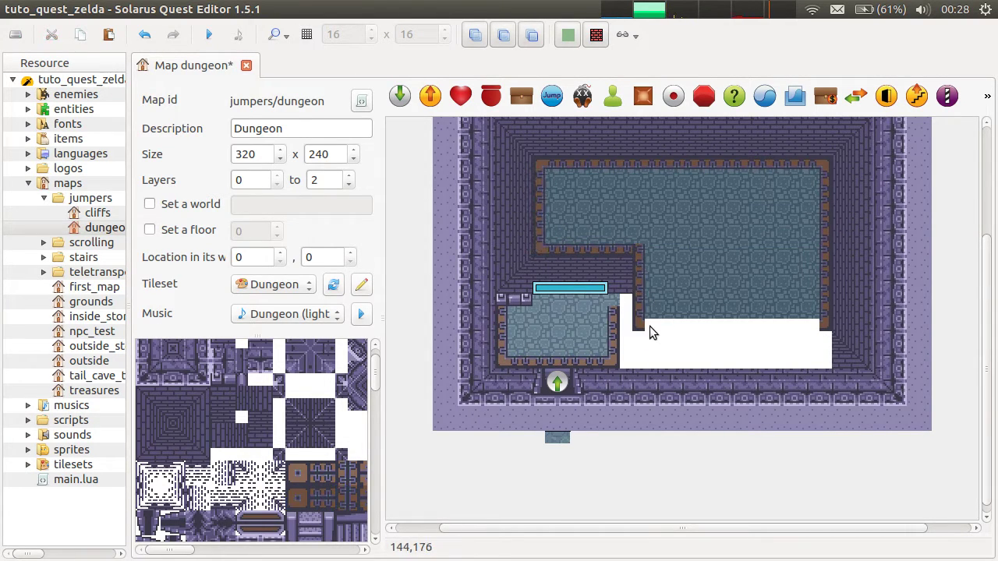
# Step: Copy the upper floor's bottom edge beneath the new floor extension and stretch it to the bottom-right corner
pyautogui.click(609, 251)
pyautogui.hotkey('ctrl', 'c')
pyautogui.hotkey('ctrl', 'v')
pyautogui.click(697, 327)
pyautogui.press('r')
pyautogui.click(800, 336)
pyautogui.click(799, 338)
# Step: Place an inner corner edge tile where the upper floor's bottom edge meets the extension's left edge, and save the map
pyautogui.moveTo(340, 448); pyautogui.dragTo(231, 432, button='middle')
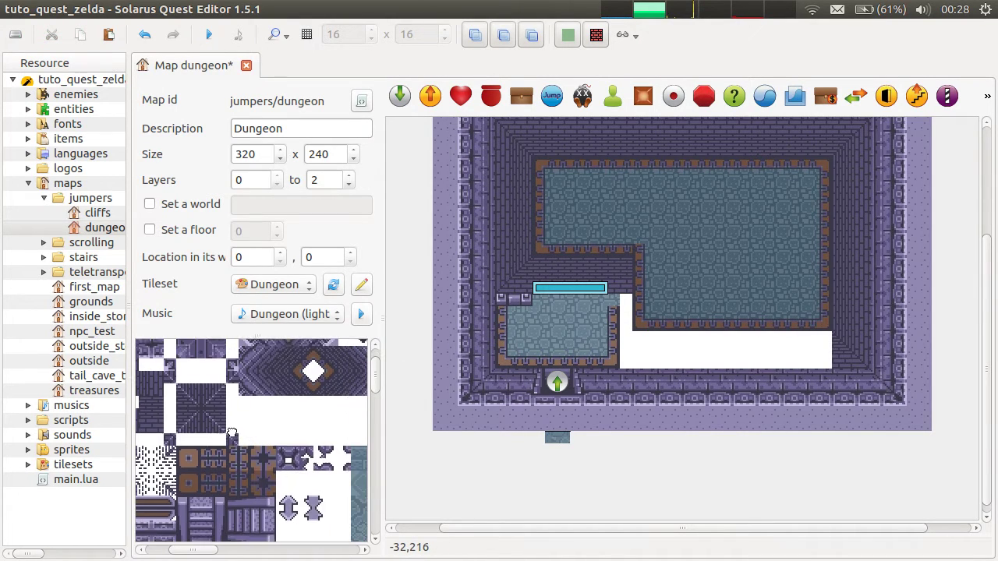
pyautogui.click(255, 488)
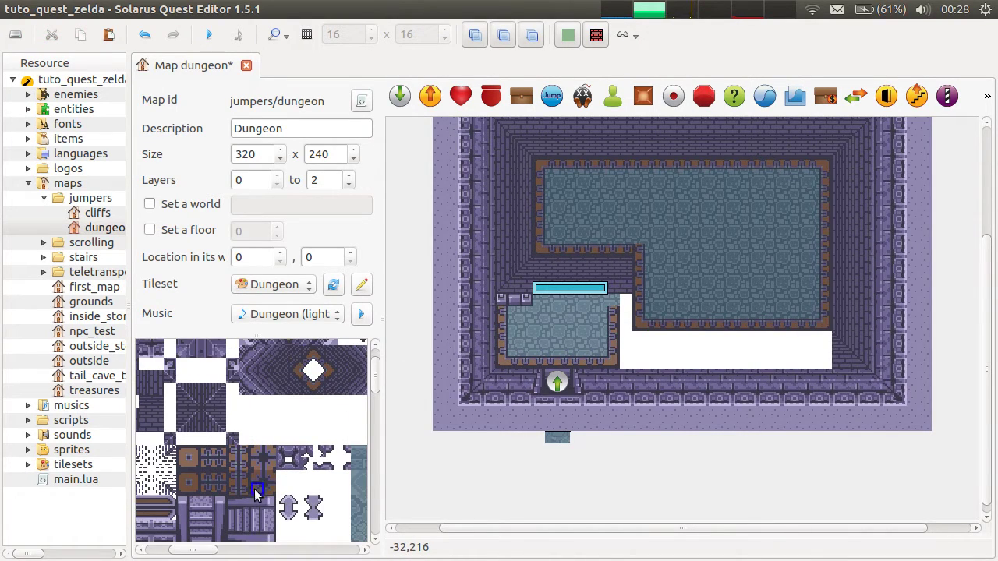
pyautogui.click(641, 252)
pyautogui.hotkey('ctrl', 's')
# Step: Delete the right edge and bottom-right corner tiles of the lower floor
pyautogui.click(624, 286)
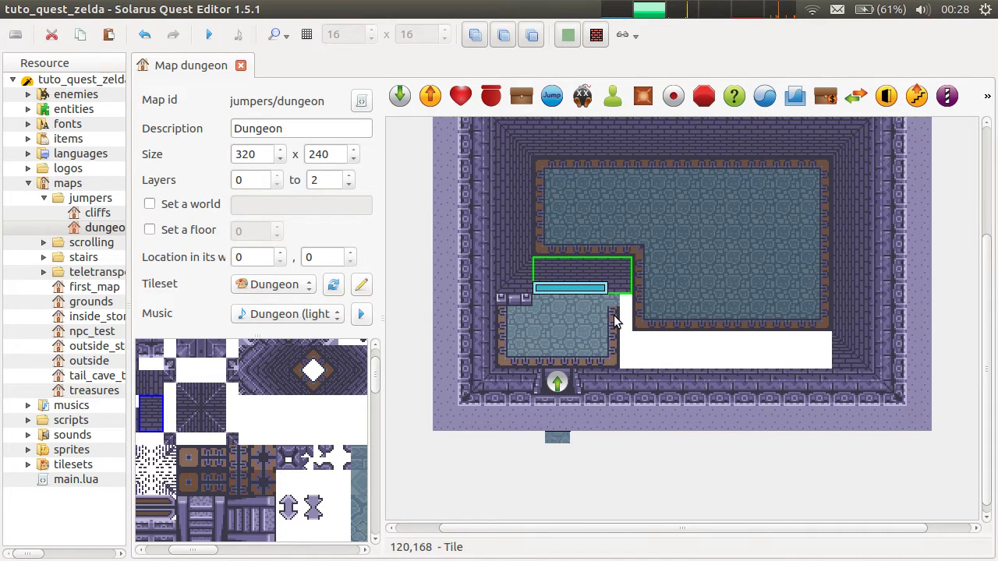
pyautogui.click(615, 334)
pyautogui.press('Delete')
pyautogui.click(613, 361)
pyautogui.press('Delete')
# Step: Place a vertical brick wall tile between the small floor and the L-shaped floor's extension, and stretch it downward
pyautogui.click(623, 287)
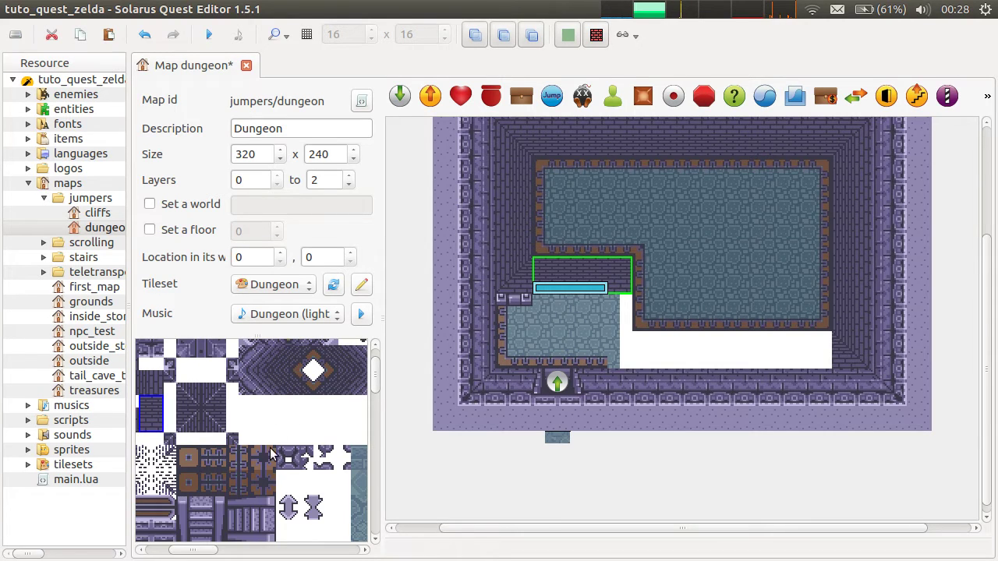
pyautogui.scroll(1, 270, 455)
pyautogui.click(230, 443)
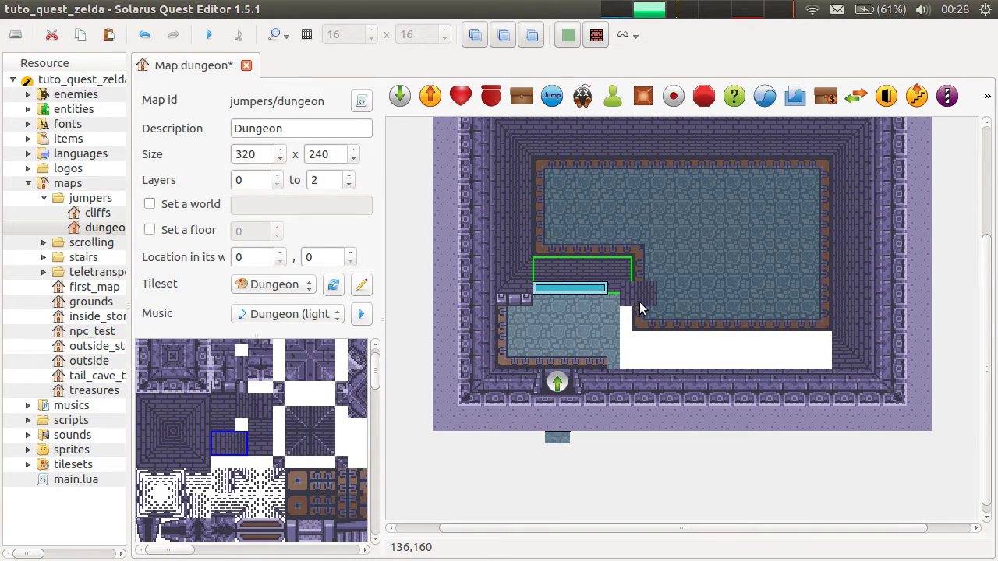
pyautogui.moveTo(640, 301); pyautogui.dragTo(642, 327)
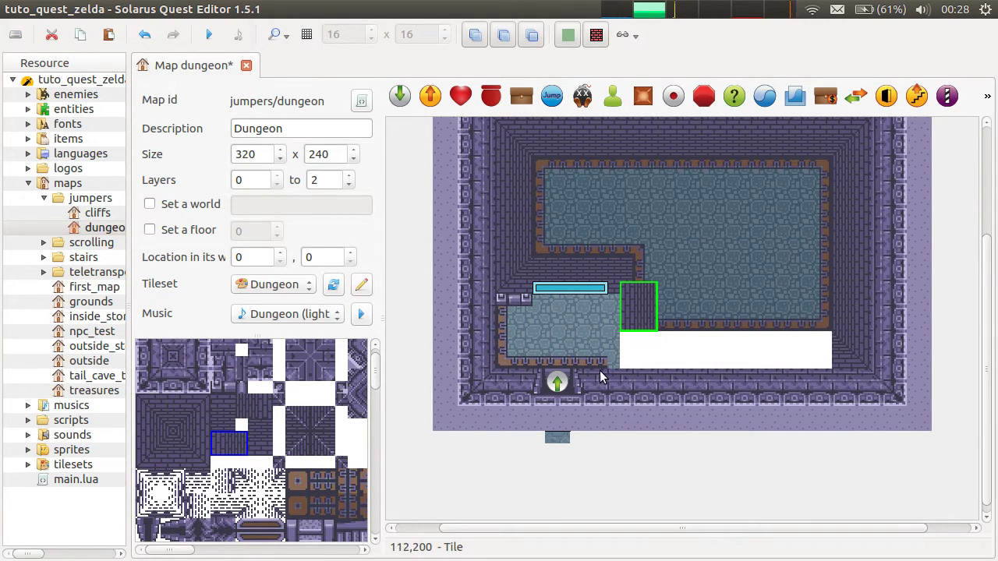
# Step: Shift the extension's left edge and its inner corner edge tile to the right, clear of the vertical brick wall
pyautogui.click(641, 259)
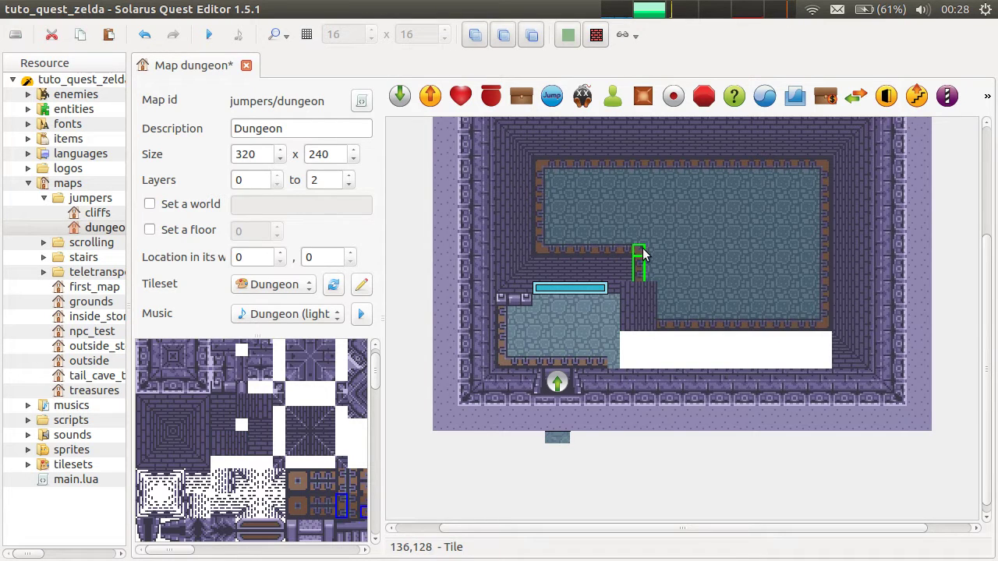
pyautogui.moveTo(641, 255); pyautogui.dragTo(663, 252)
pyautogui.click(646, 248)
pyautogui.click(635, 252)
pyautogui.moveTo(684, 261); pyautogui.dragTo(658, 268)
# Step: Fit the extension's bottom edge and bottom-left corner tile to the shifted left edge, and save the map
pyautogui.click(817, 303)
pyautogui.hotkey('ctrl', 'z')
pyautogui.press('b')
pyautogui.moveTo(731, 326); pyautogui.dragTo(742, 329)
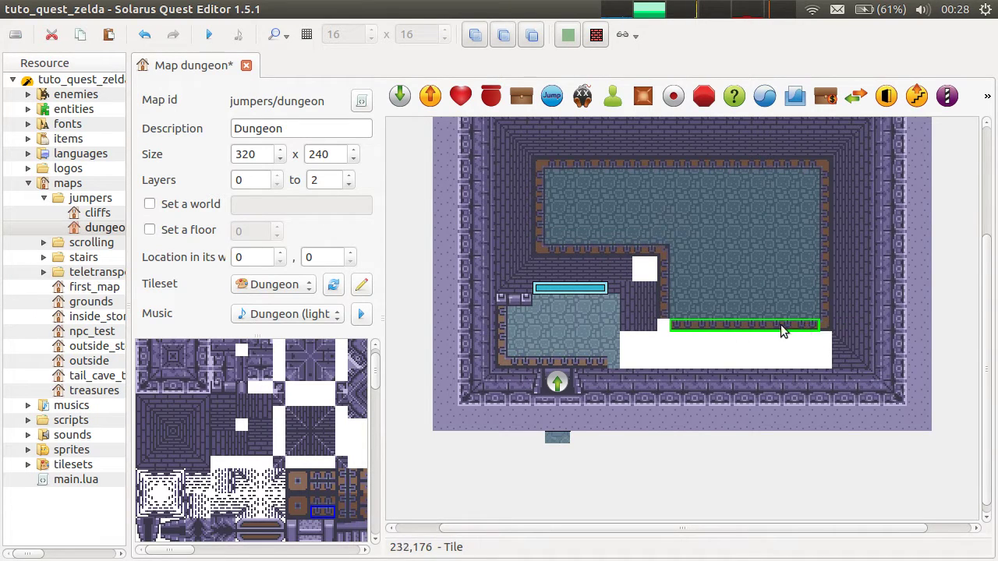
pyautogui.click(651, 307)
pyautogui.moveTo(637, 324); pyautogui.dragTo(649, 302)
pyautogui.hotkey('ctrl', 's')
# Step: Copy the bottom-left corner wall and horizontal brick wall beneath the extension, stretch the horizontal wall to the right-hand wall, and save
pyautogui.click(523, 267)
pyautogui.keyDown('ctrl'); pyautogui.click(555, 269); pyautogui.keyUp('ctrl')
pyautogui.hotkey('ctrl', 'v')
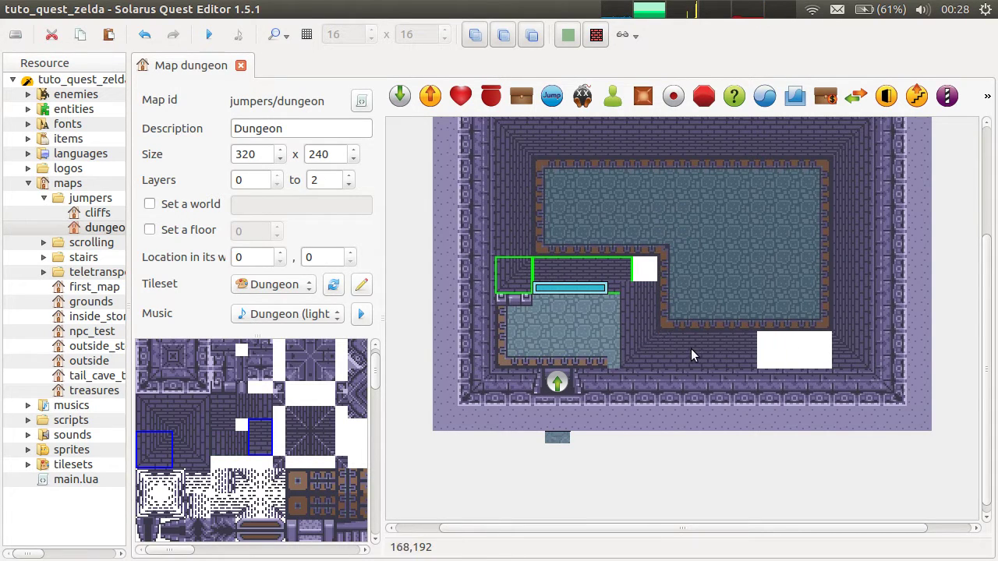
pyautogui.click(691, 350)
pyautogui.press('r')
pyautogui.click(815, 368)
pyautogui.hotkey('ctrl', 's')
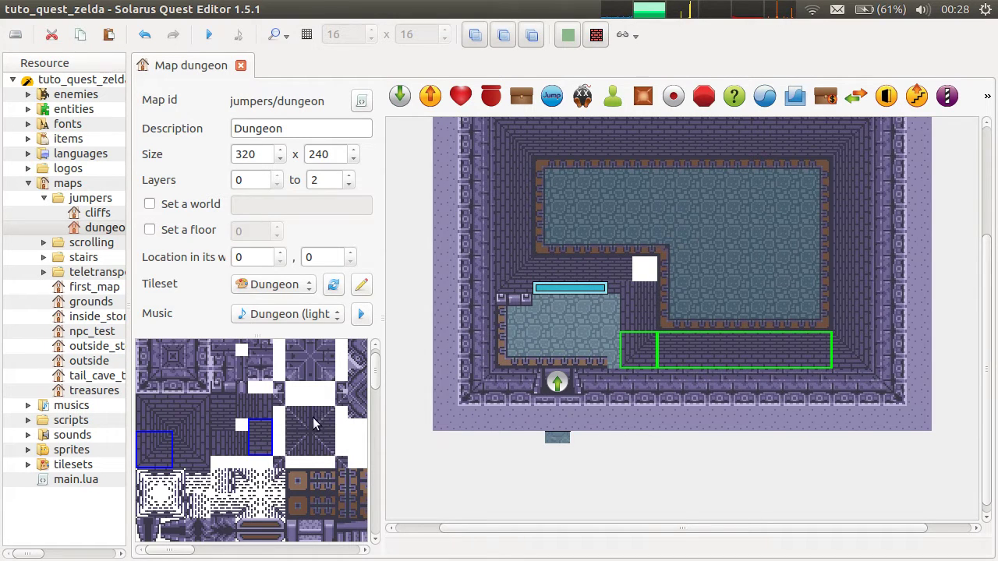
# Step: Place a diagonal corner wall tile in the gap where the horizontal and vertical brick walls meet
pyautogui.click(292, 449)
pyautogui.click(638, 273)
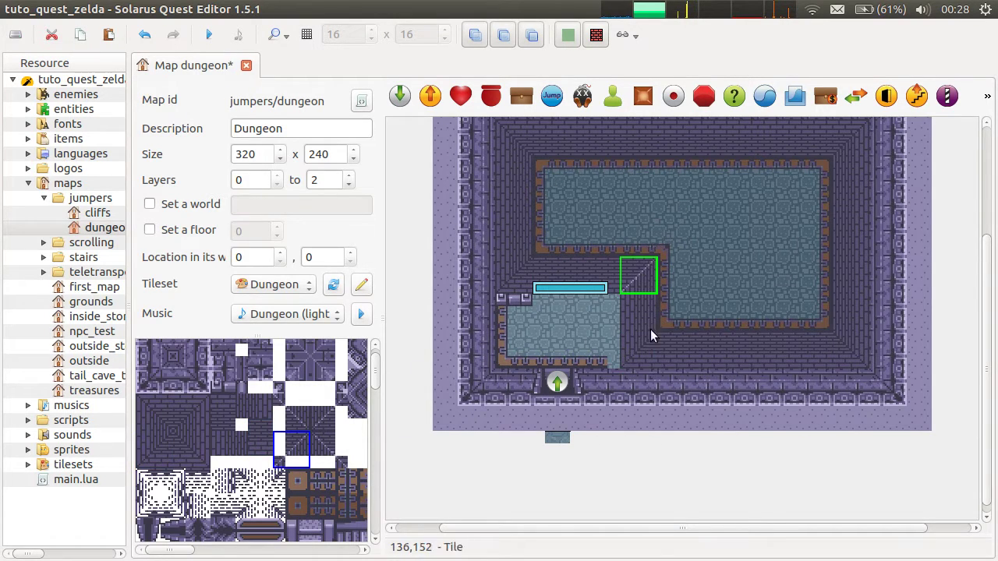
# Step: Move the diagonal corner wall tile aside to inspect the walls around the gap, and undo the move
pyautogui.moveTo(641, 281); pyautogui.dragTo(715, 231)
pyautogui.click(630, 293)
pyautogui.keyDown('ctrl'); pyautogui.click(624, 264); pyautogui.keyUp('ctrl')
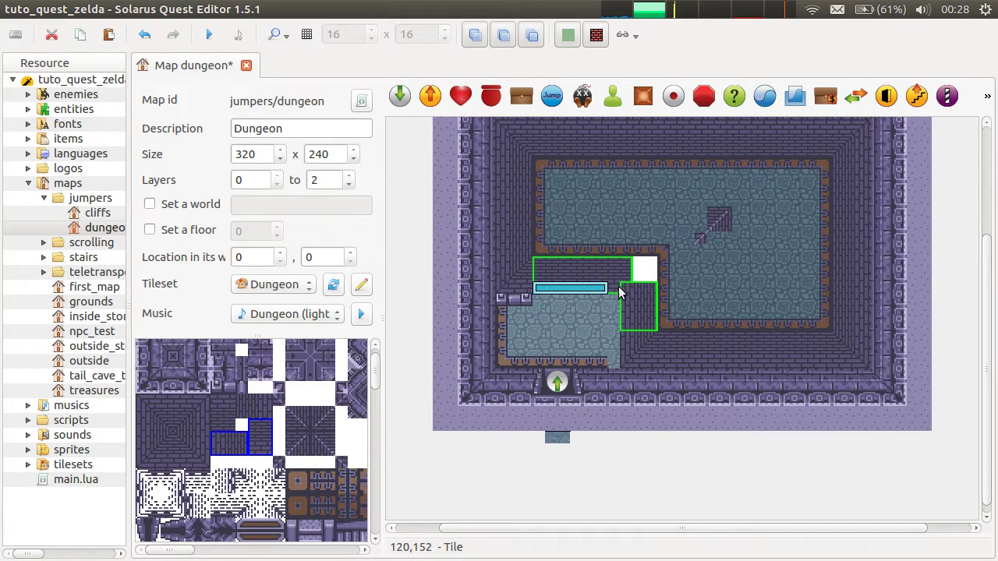
pyautogui.press('Escape')
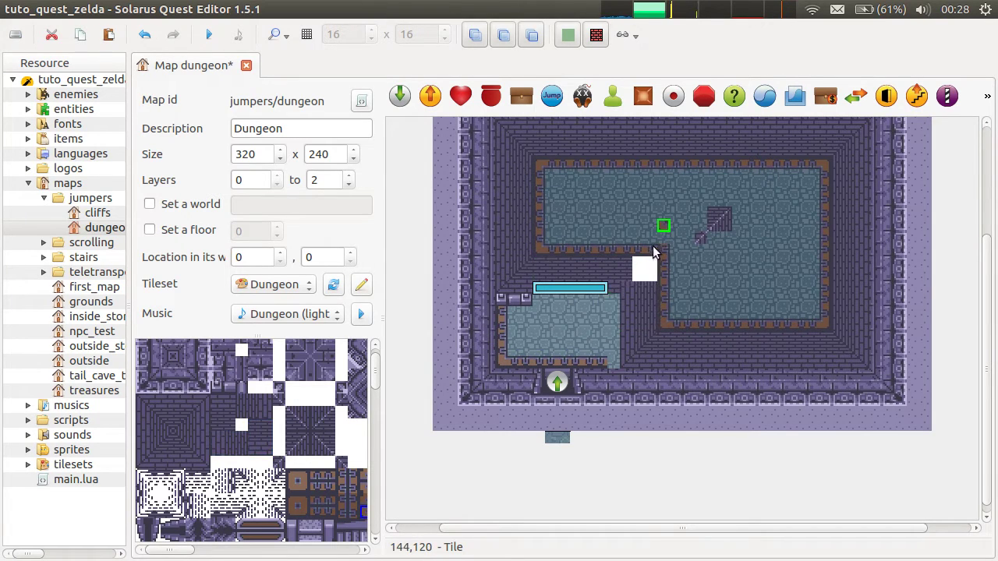
pyautogui.hotkey('ctrl', 'z')
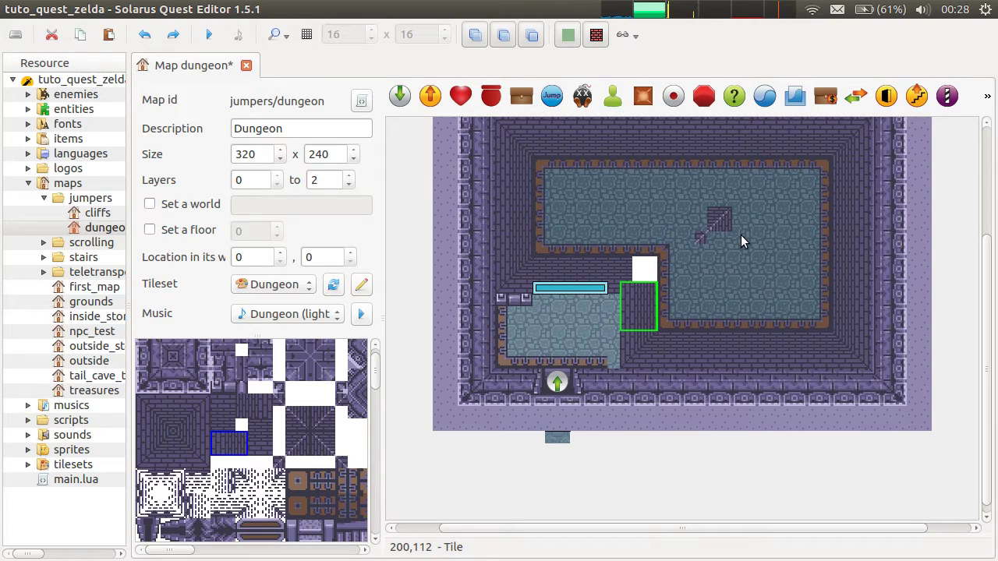
pyautogui.click(657, 279)
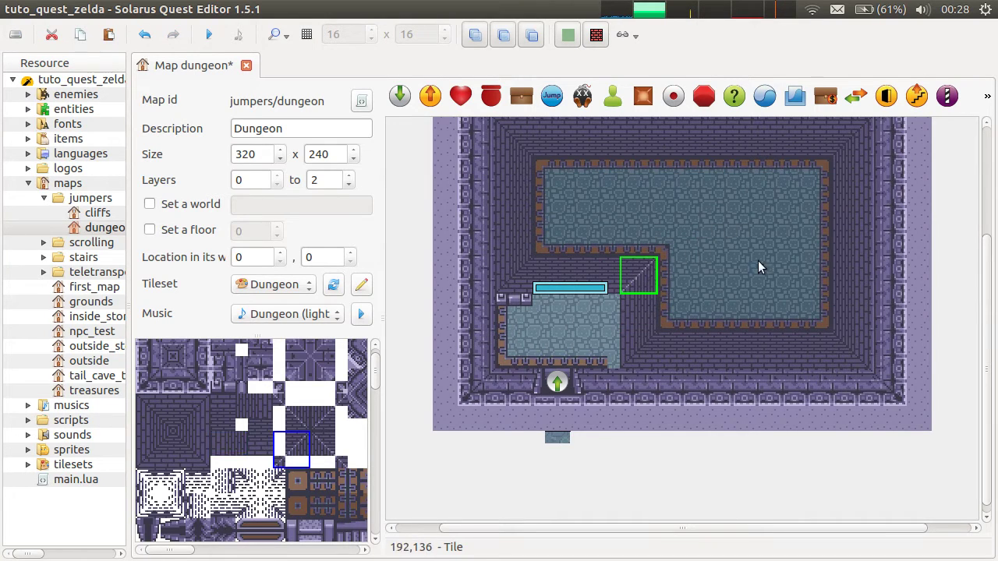
# Step: Lengthen the jumper above the small floor so it reaches the diagonal corner wall
pyautogui.click(610, 306)
pyautogui.click(599, 287)
pyautogui.press('r')
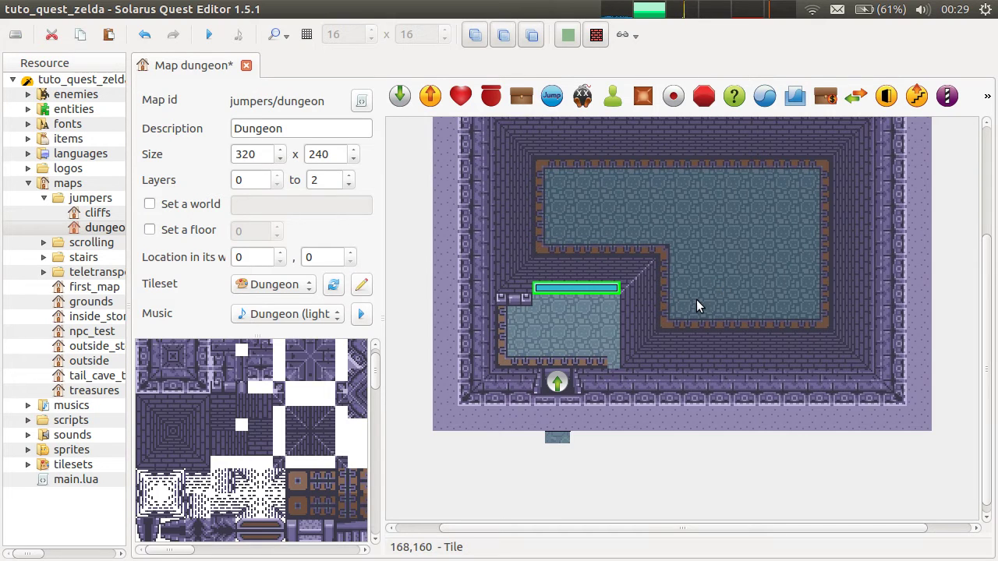
# Step: Add a second, vertical jumper along the upper part of the small floor's right side
pyautogui.hotkey('ctrl', 'v')
pyautogui.click(668, 302)
pyautogui.rightClick(675, 302)
pyautogui.moveTo(728, 78)
pyautogui.click(601, 79)
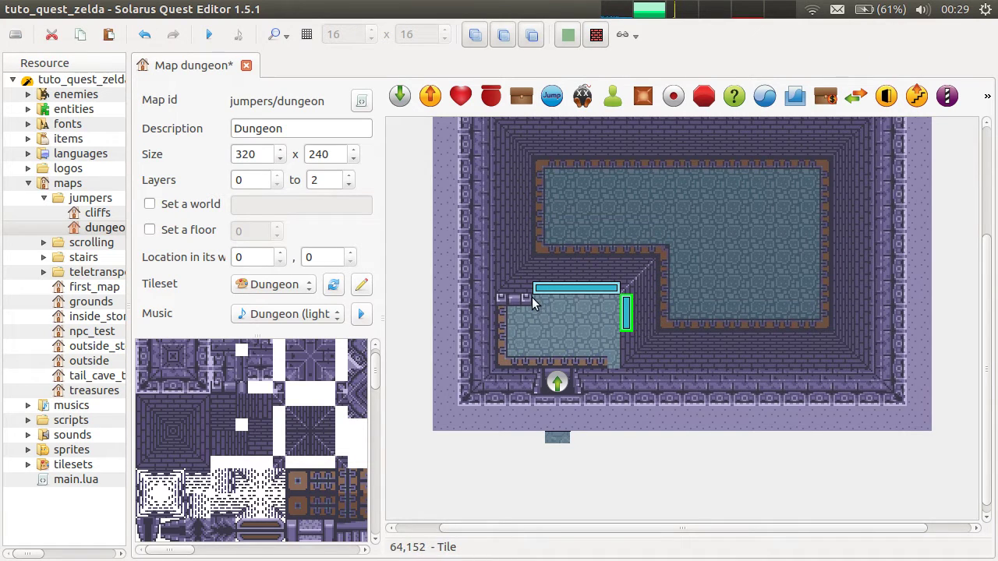
# Step: Build a short vertical barrier with a post at each end below the vertical jumper, and save the map
pyautogui.click(528, 301)
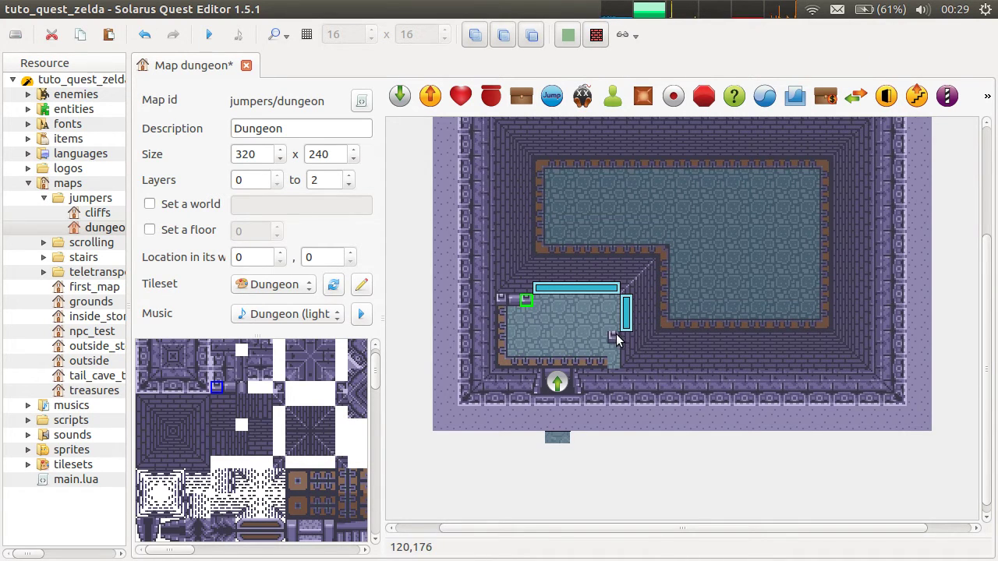
pyautogui.rightClick(617, 336)
pyautogui.click(618, 361)
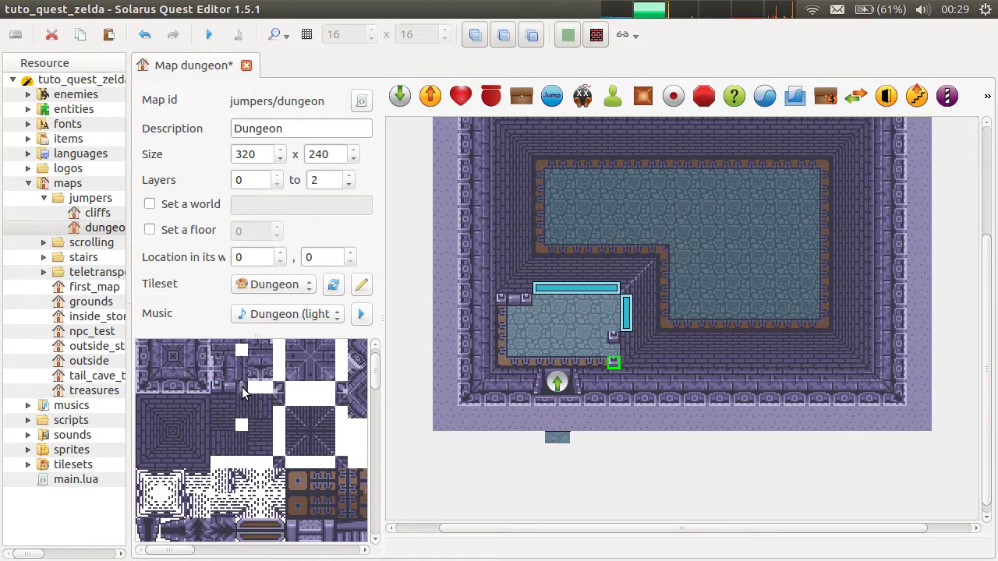
pyautogui.hotkey('ctrl', 's')
# Step: Place a staircase from the dungeon tileset between the L-shaped floor's bottom edge and the small floor
pyautogui.click(693, 284)
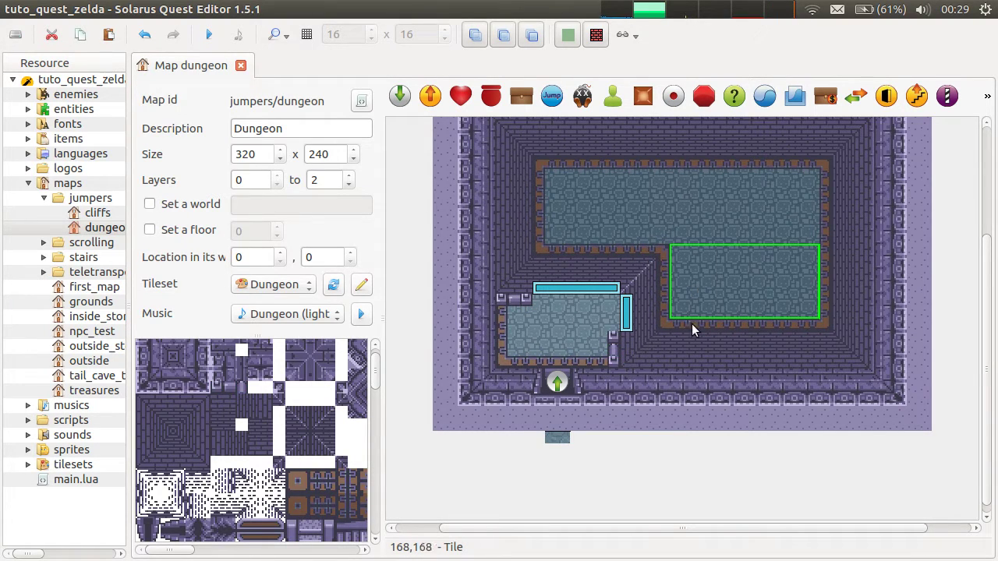
pyautogui.scroll(2, 702, 366)
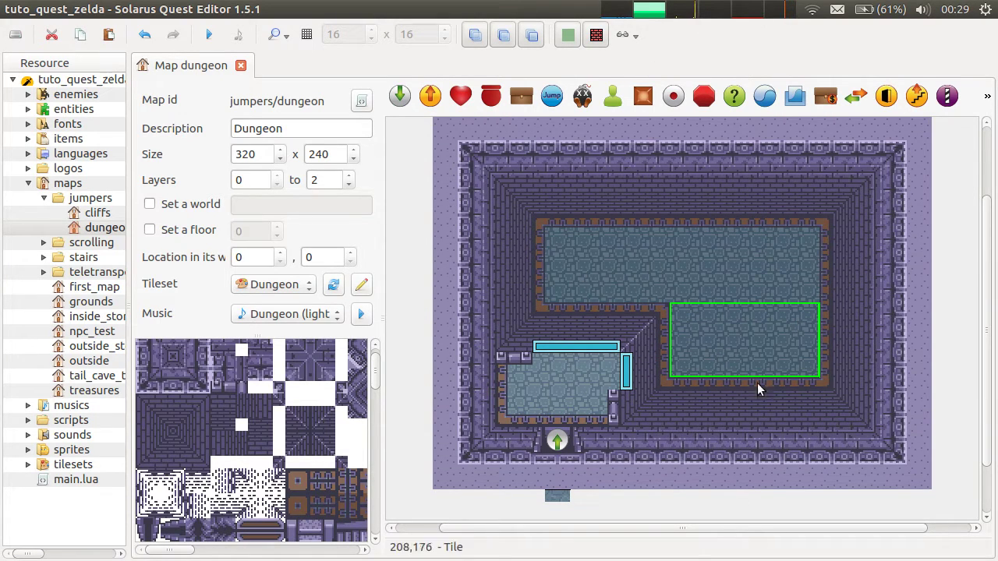
pyautogui.scroll(-5, 269, 396)
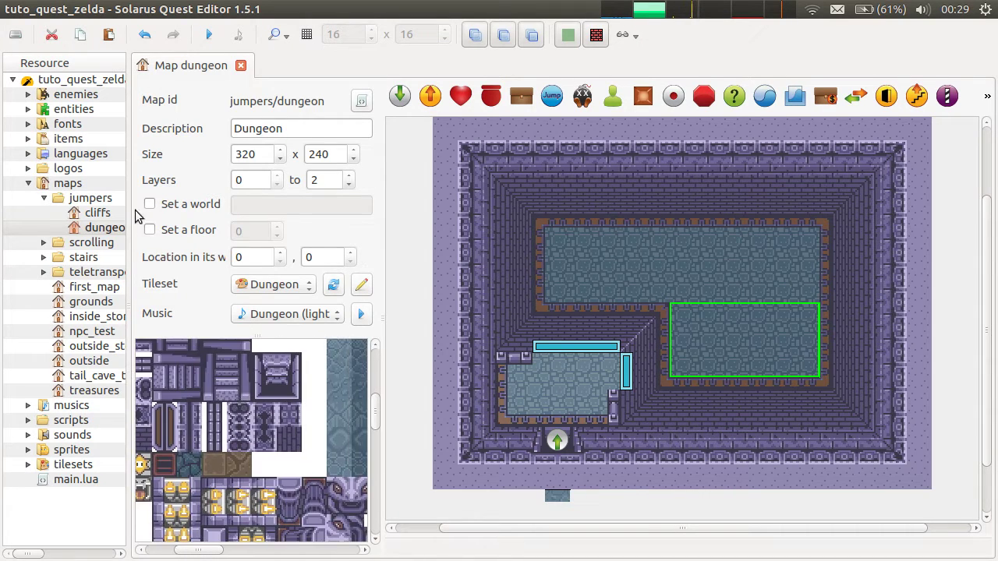
pyautogui.click(263, 472)
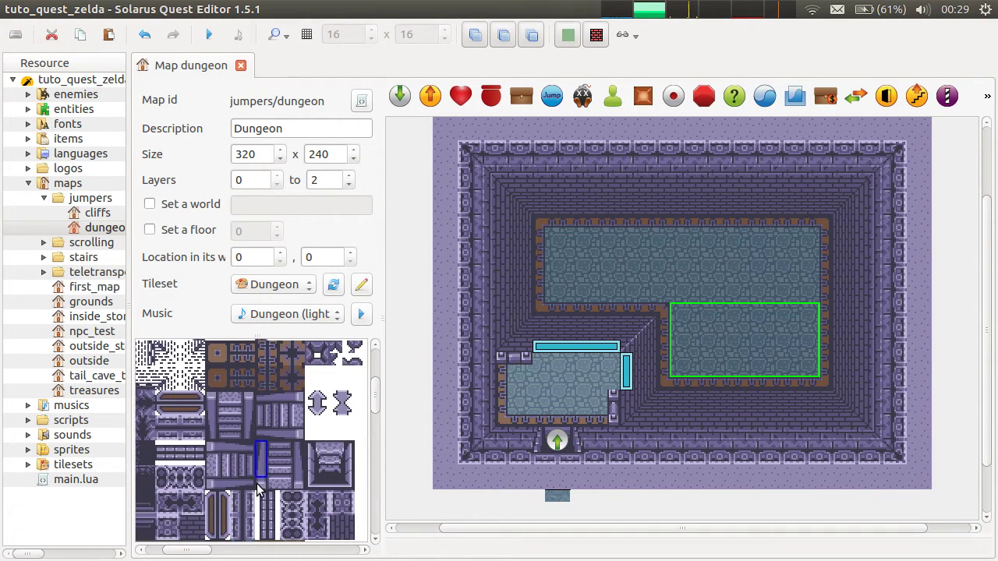
pyautogui.moveTo(259, 486); pyautogui.dragTo(306, 446)
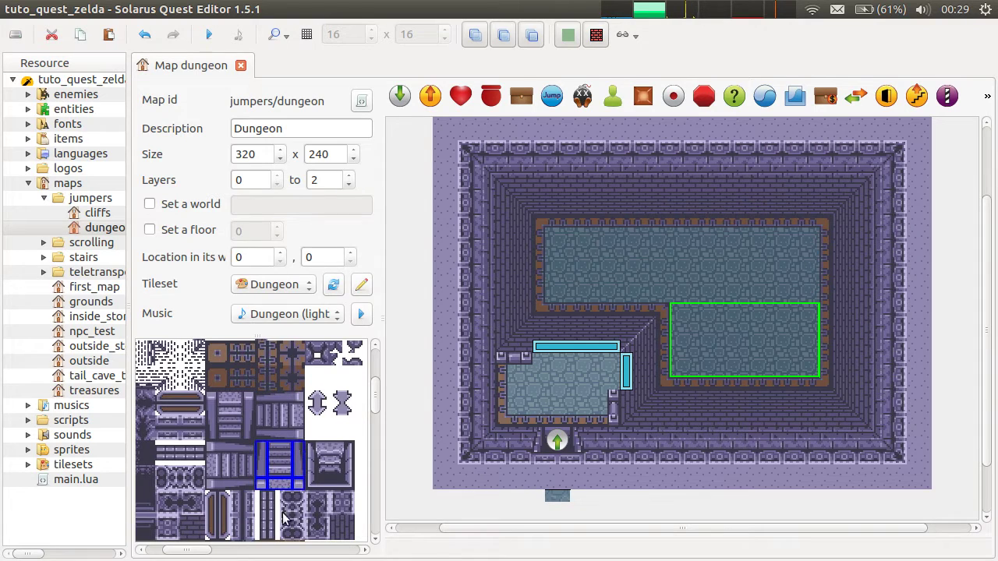
pyautogui.click(583, 327)
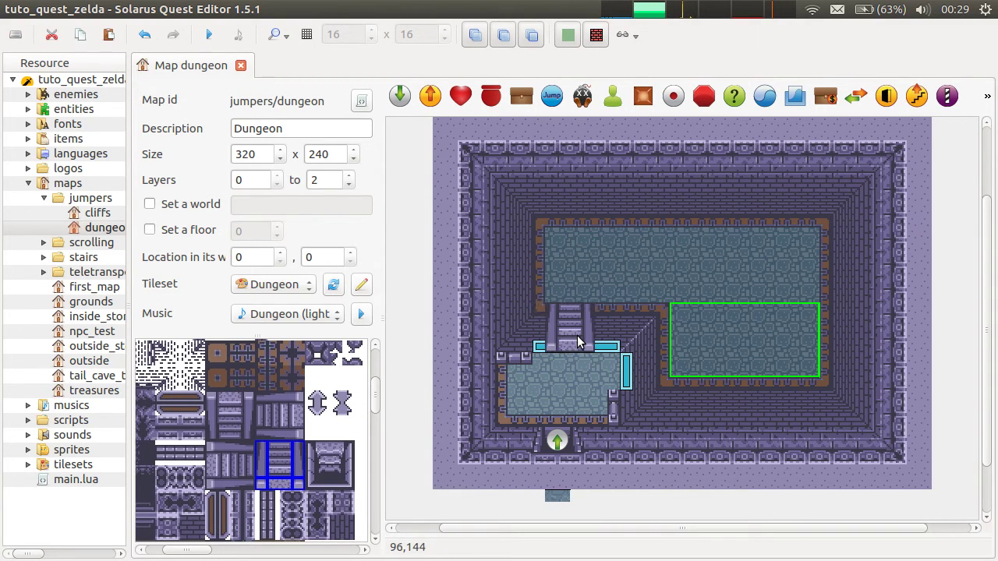
pyautogui.click(577, 338)
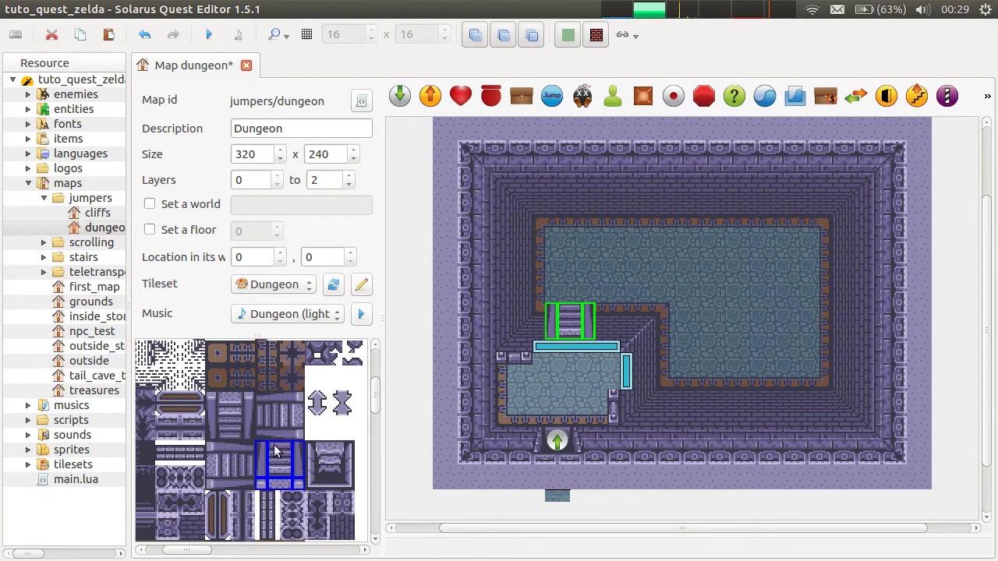
# Step: Shorten the horizontal jumper to the stretch right of the staircase, extend the left barrier to the staircase, and save the map
pyautogui.click(588, 379)
pyautogui.click(597, 346)
pyautogui.moveTo(604, 352)
pyautogui.mouseDown()
pyautogui.moveTo(651, 343)
pyautogui.moveTo(616, 349)
pyautogui.mouseUp()
pyautogui.click(605, 349)
pyautogui.press('r')
pyautogui.click(621, 349)
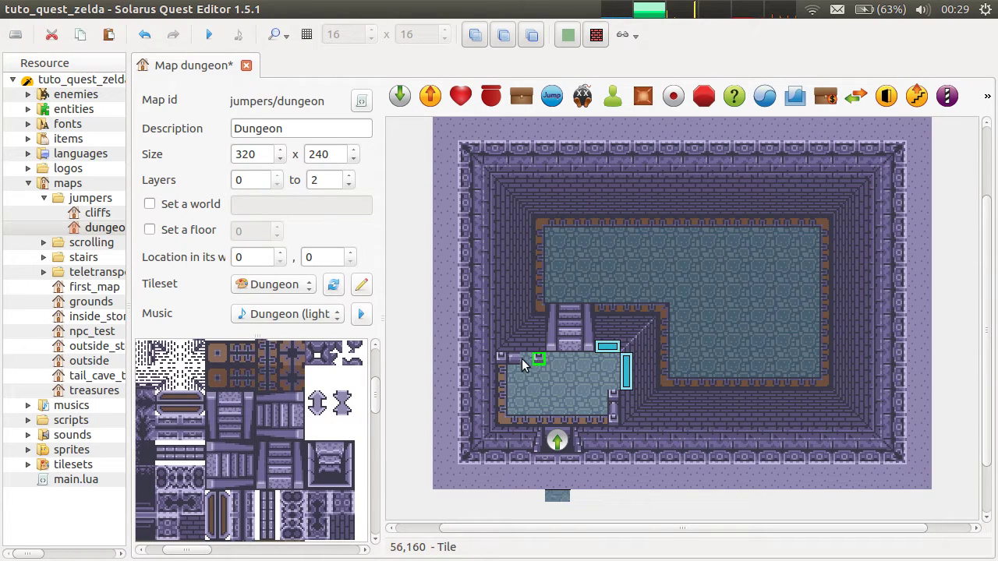
pyautogui.hotkey('ctrl', 's')
# Step: Hide the small floor's layer and examine which staircase tiles lie on the L-shaped floor's layer
pyautogui.click(620, 329)
pyautogui.click(585, 321)
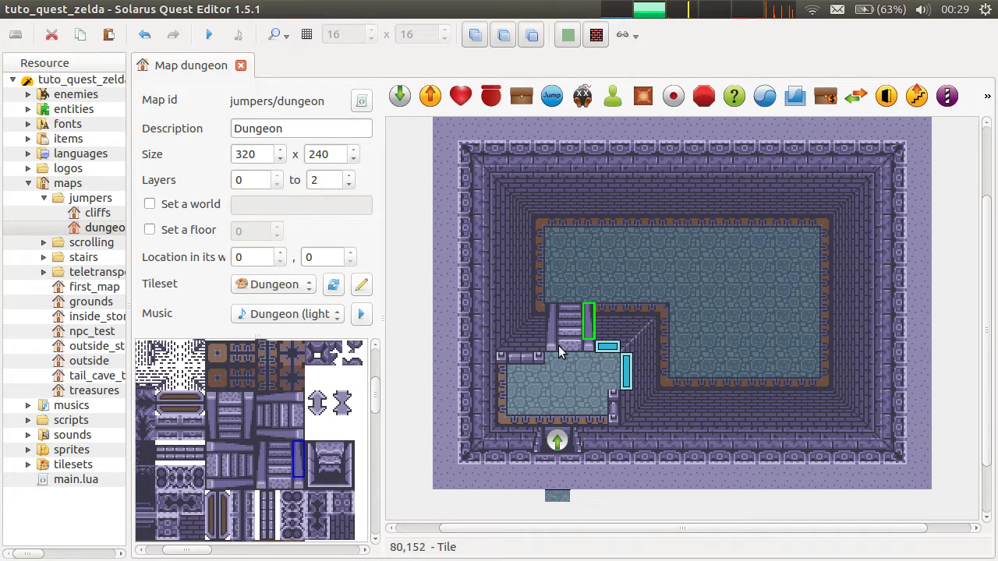
pyautogui.click(498, 35)
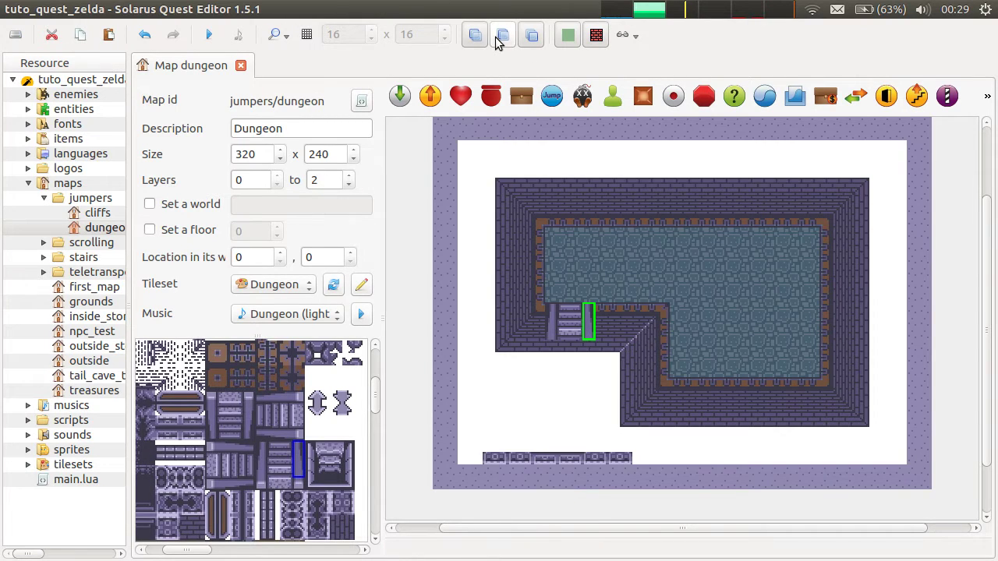
pyautogui.click(644, 331)
pyautogui.click(562, 324)
pyautogui.keyDown('ctrl'); pyautogui.click(551, 324); pyautogui.keyUp('ctrl')
pyautogui.click(598, 268)
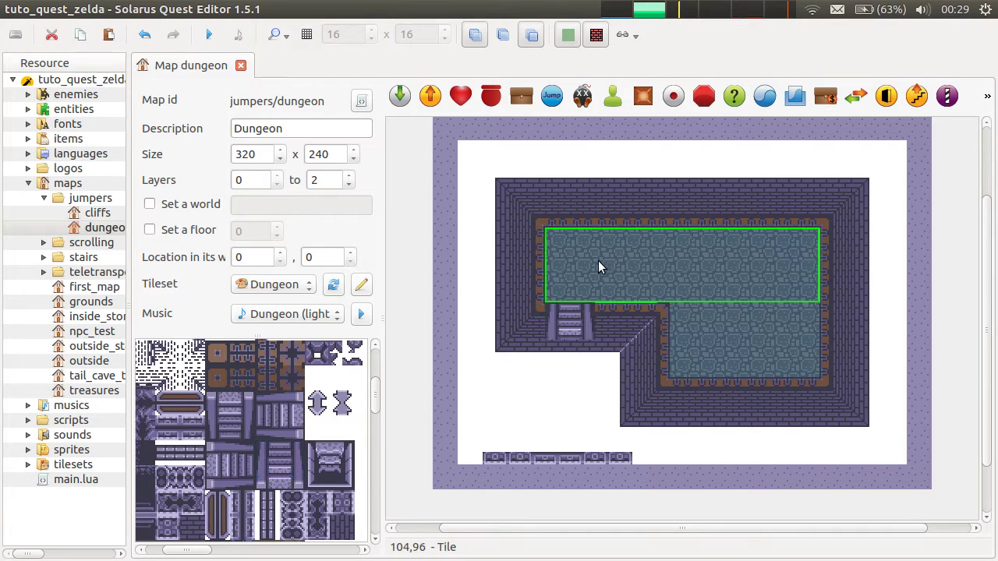
pyautogui.click(558, 318)
pyautogui.click(551, 319)
pyautogui.keyDown('ctrl'); pyautogui.click(592, 321); pyautogui.keyUp('ctrl')
pyautogui.click(572, 312)
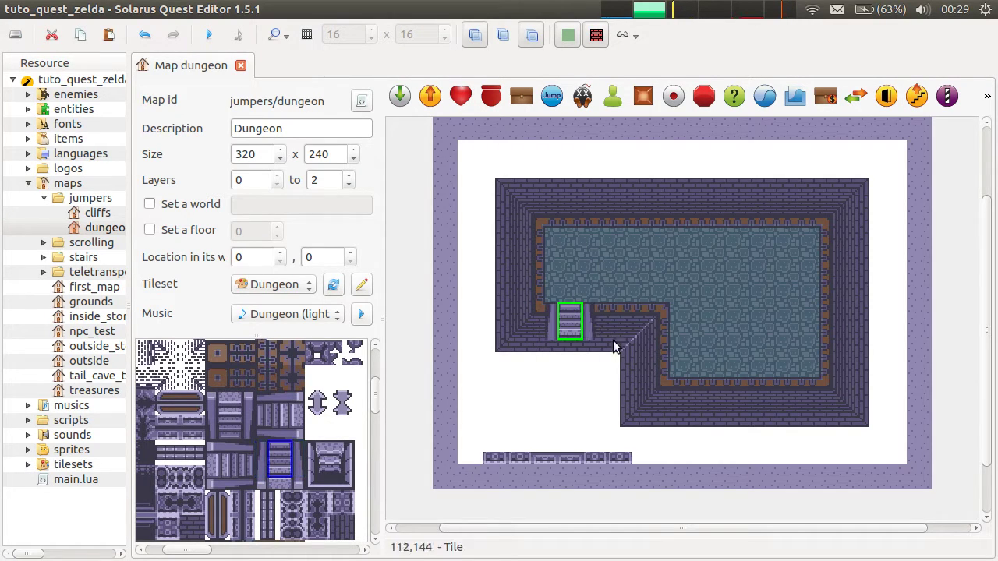
# Step: Hide the L-shaped floor's layer instead, examine the staircase's landing tiles, and show all layers again
pyautogui.click(505, 47)
pyautogui.click(475, 40)
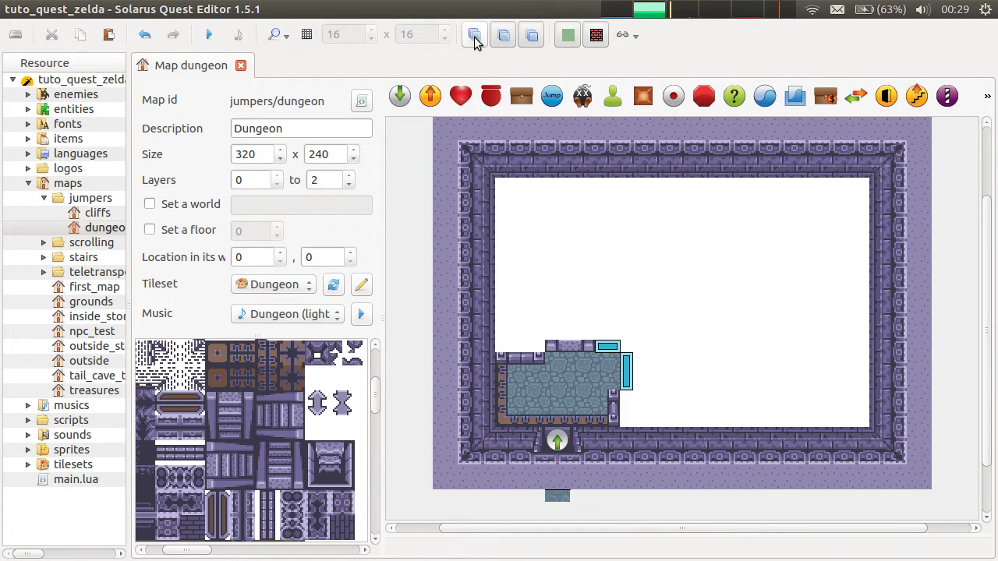
pyautogui.click(553, 348)
pyautogui.keyDown('ctrl'); pyautogui.click(589, 348); pyautogui.keyUp('ctrl')
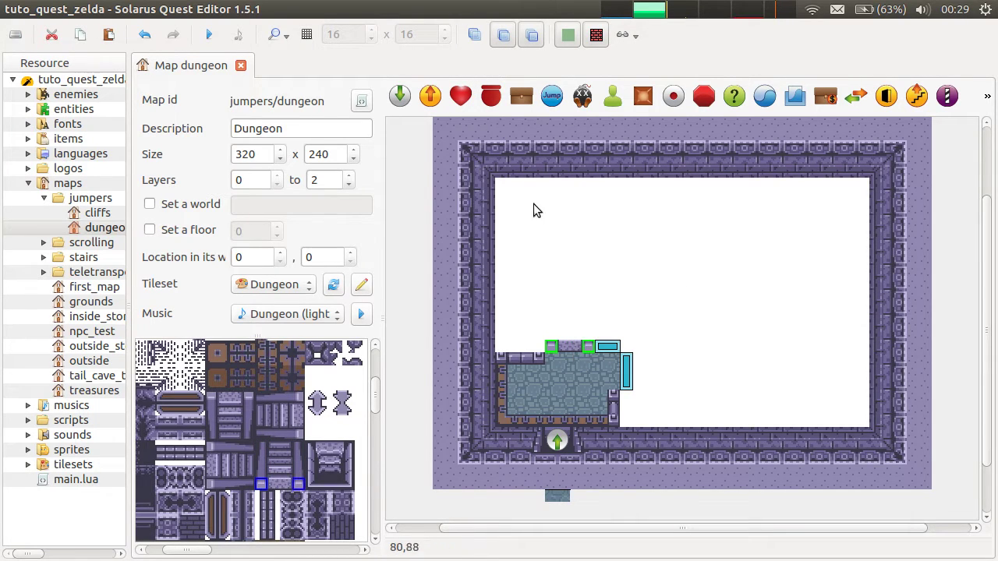
pyautogui.click(570, 346)
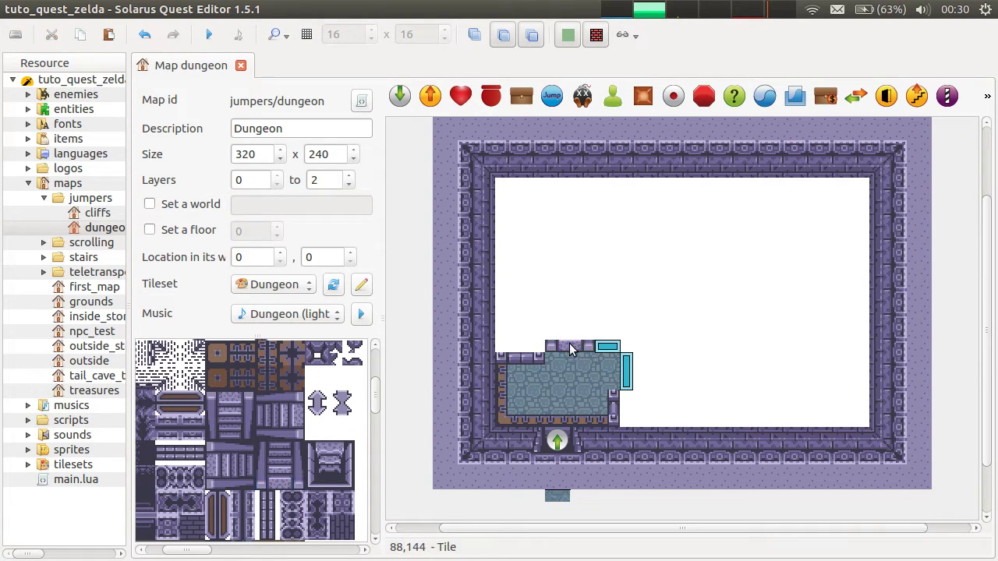
pyautogui.click(475, 35)
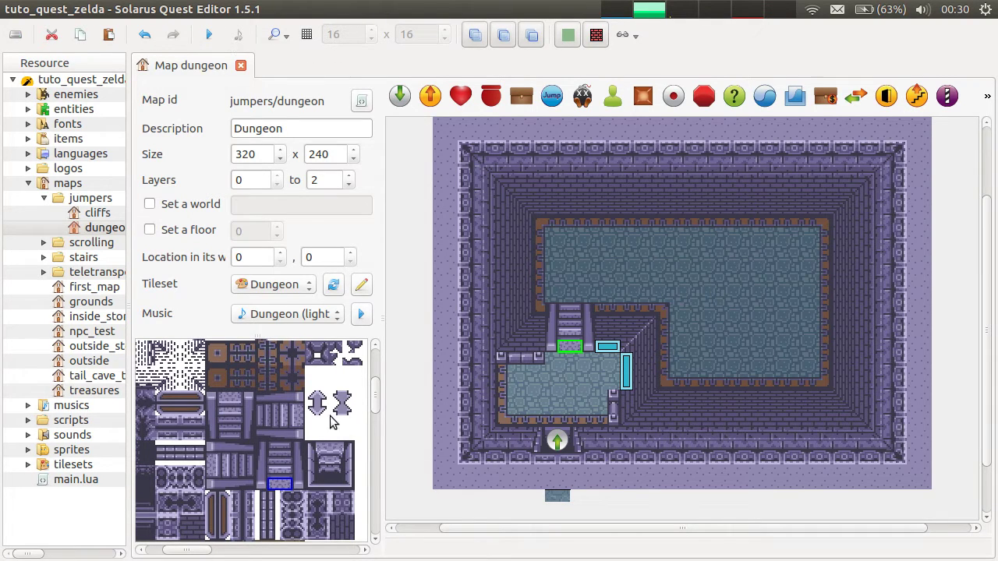
# Step: Run the quest, walk the hero around the dungeon and over the staircase to test it, and close the game
pyautogui.click(209, 34)
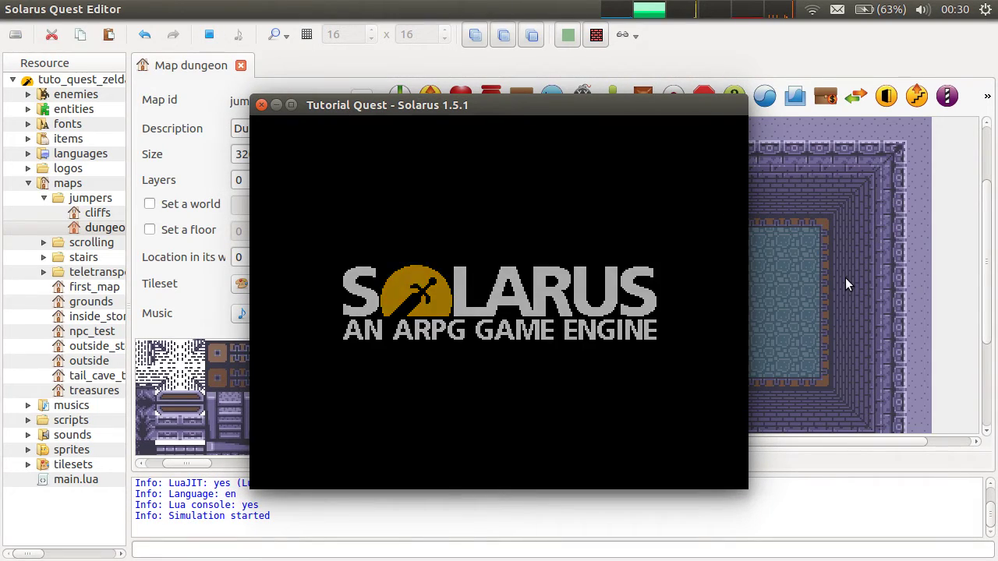
pyautogui.press('Up')
pyautogui.press('Down')
pyautogui.press('Up')
pyautogui.press('Right')
pyautogui.press('Down')
pyautogui.press('Down')
pyautogui.press('Up')
pyautogui.press('Left')
pyautogui.press('Down')
pyautogui.press('Up')
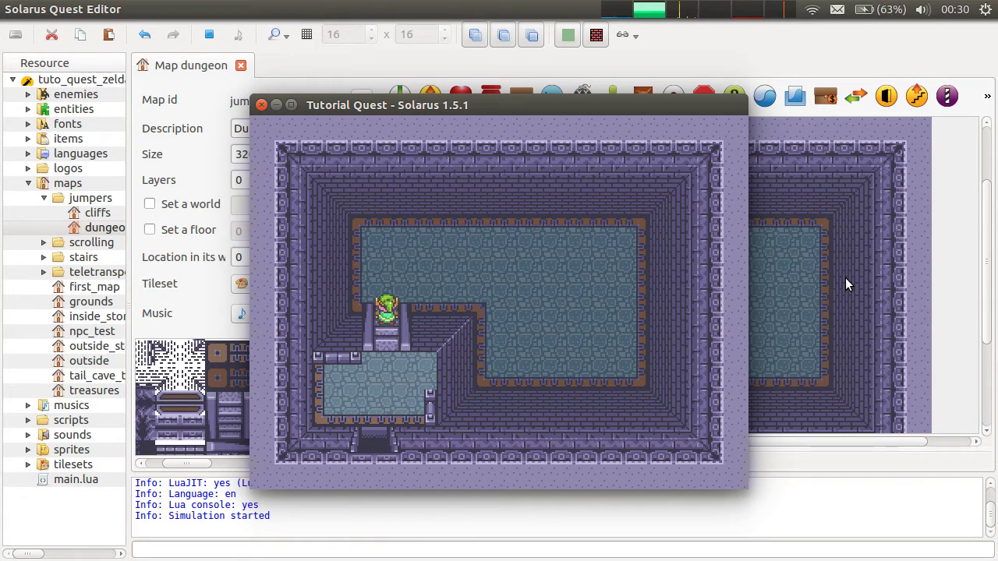
pyautogui.click(261, 105)
# Step: Hide the L-shaped floor's layer and examine the staircase's landing tiles on the small floor's layer
pyautogui.click(474, 35)
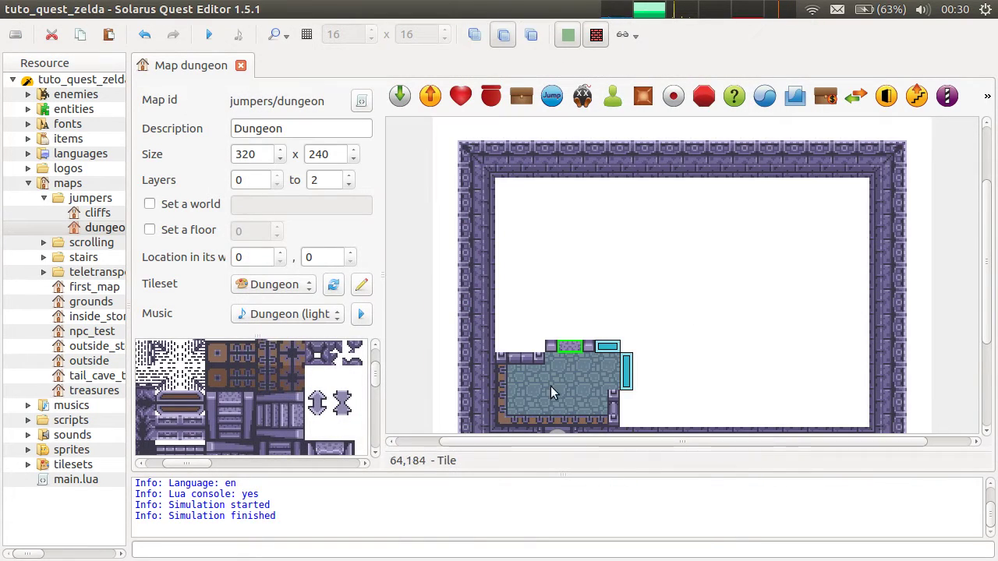
pyautogui.scroll(-1, 579, 357)
pyautogui.click(571, 302)
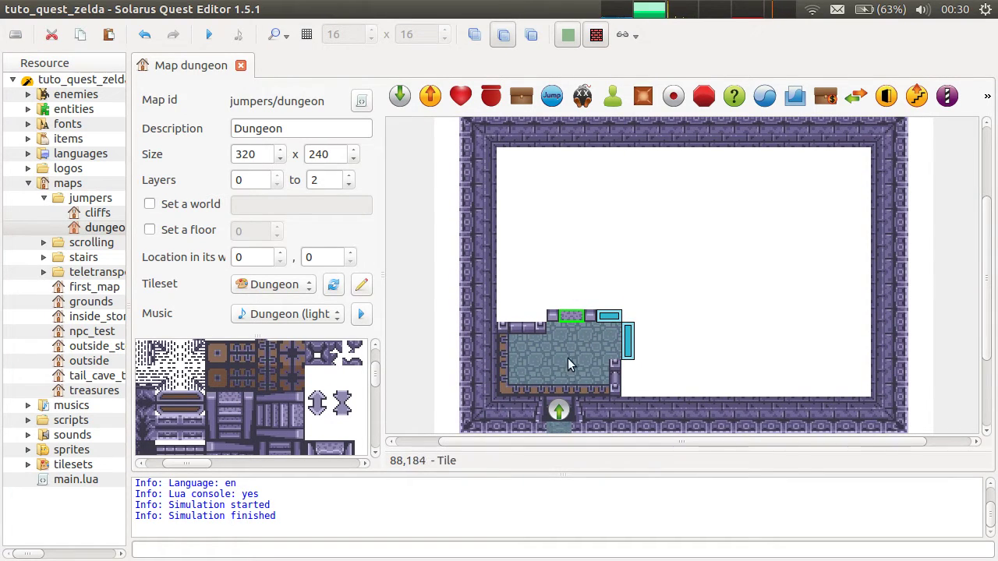
pyautogui.moveTo(558, 280); pyautogui.dragTo(590, 313)
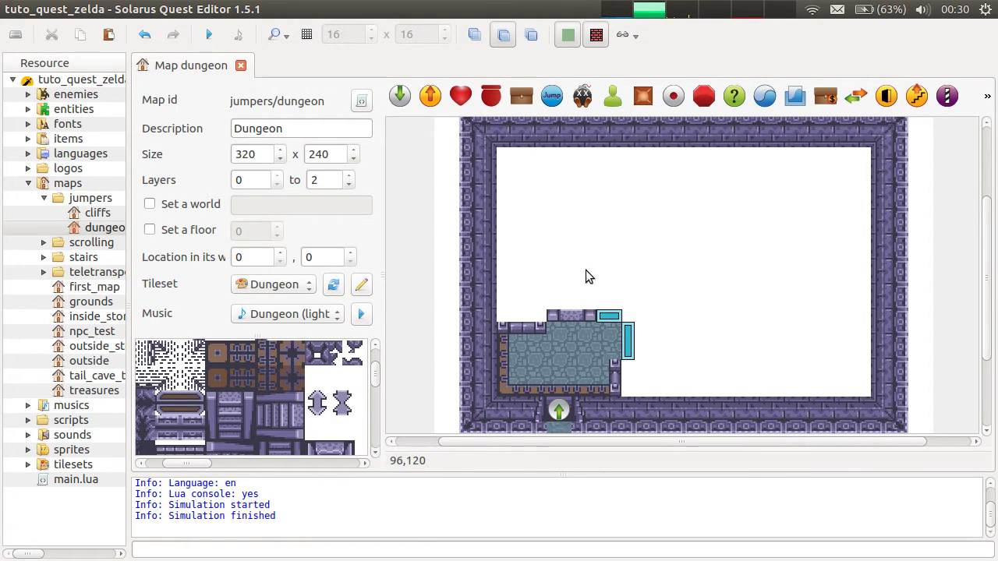
# Step: Show layer 0 and hide layer 1 to examine the upper staircase tiles, and make all three layers visible again
pyautogui.click(477, 39)
pyautogui.click(502, 37)
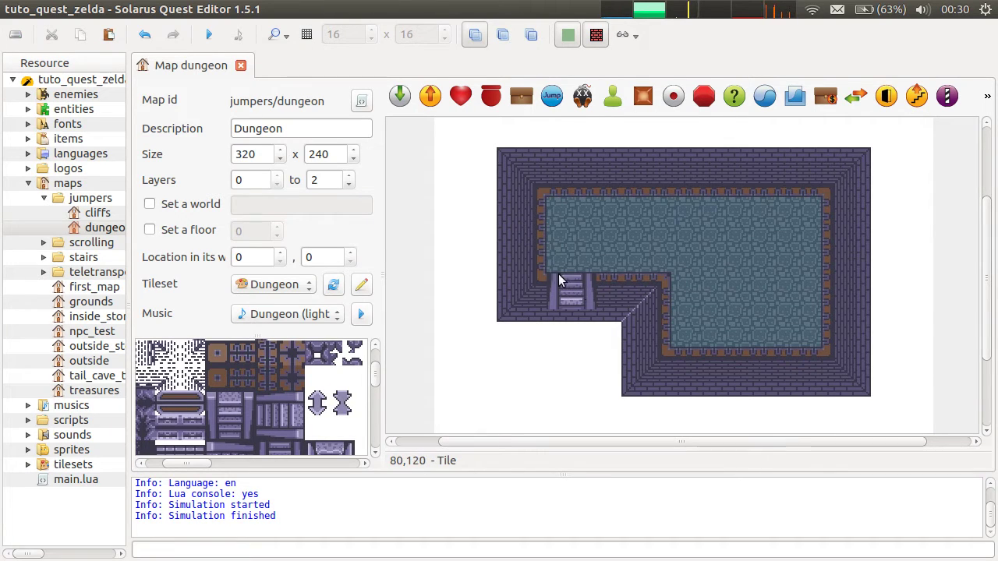
pyautogui.click(575, 319)
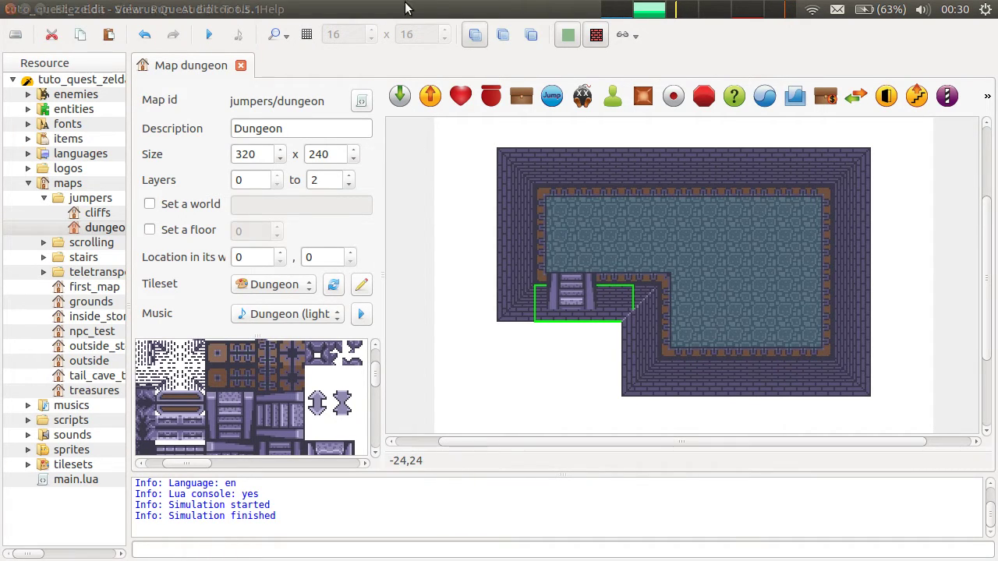
pyautogui.click(503, 34)
pyautogui.click(531, 34)
pyautogui.click(811, 219)
pyautogui.click(958, 158)
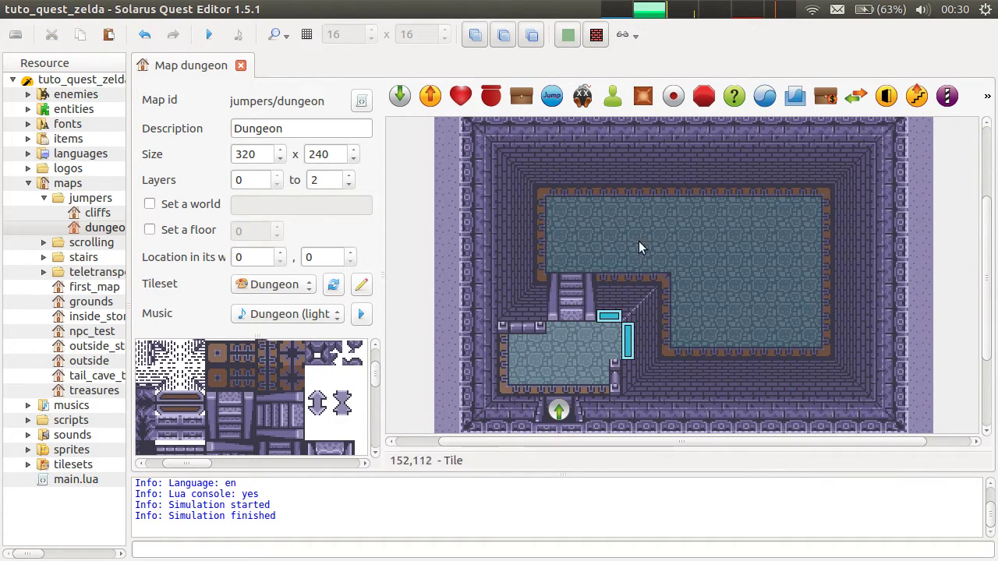
# Step: Add a stairs entity on the L-shaped floor above the staircase, and shrink the log console to enlarge the map view
pyautogui.click(917, 97)
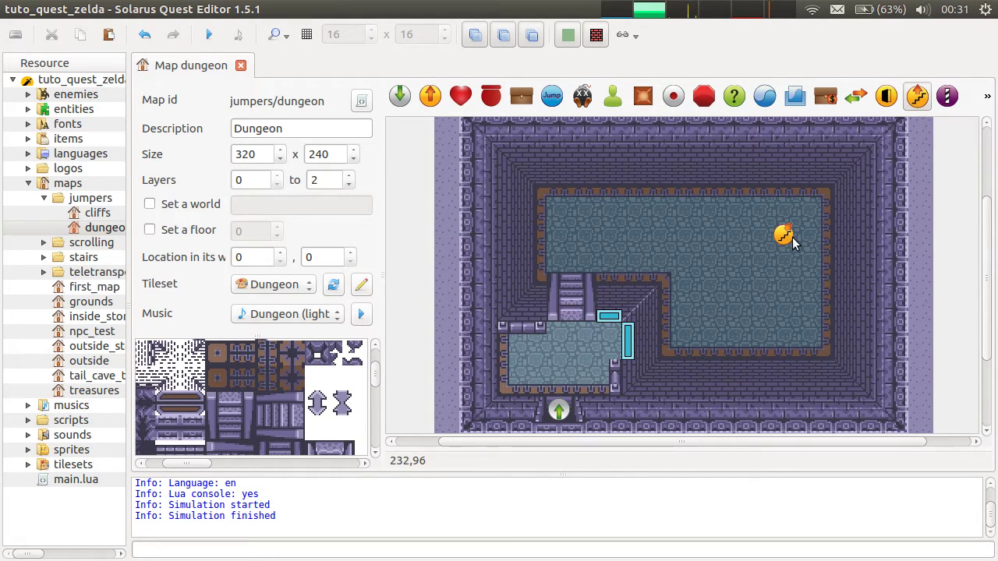
pyautogui.click(584, 224)
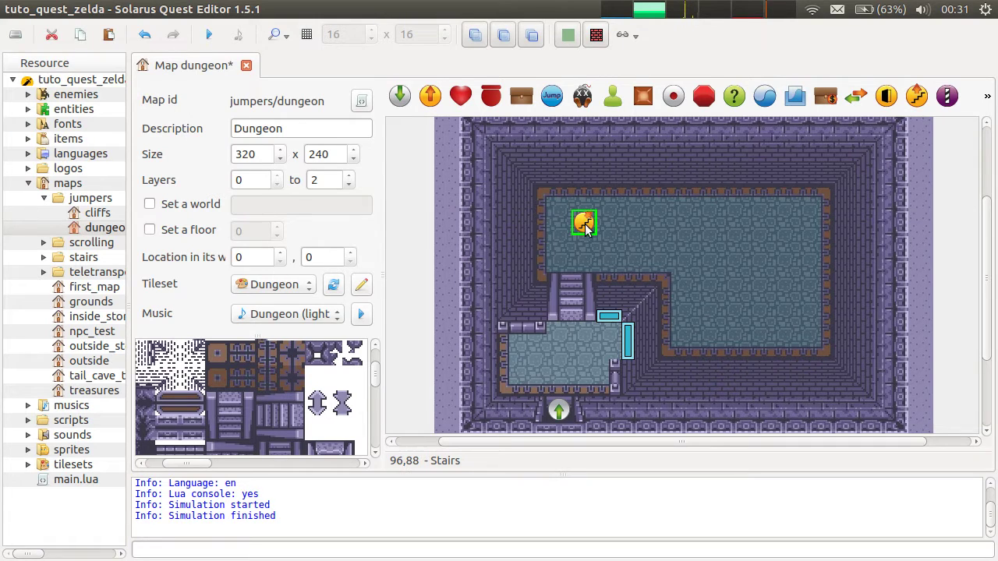
pyautogui.moveTo(303, 484); pyautogui.dragTo(297, 544)
pyautogui.click(323, 483)
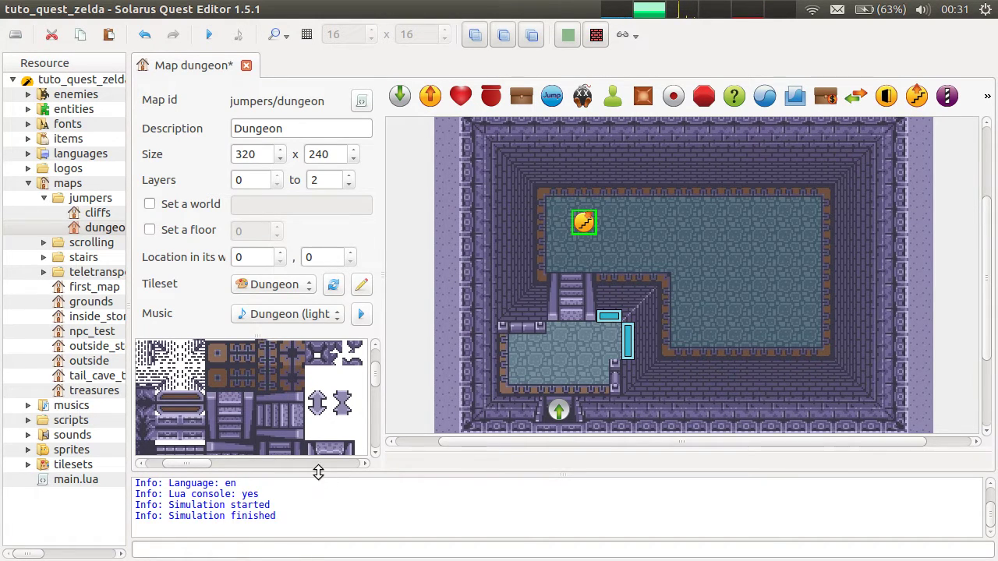
pyautogui.moveTo(319, 472); pyautogui.dragTo(318, 548)
# Step: Examine the spiral staircase patterns in the dungeon tileset
pyautogui.scroll(-6, 195, 402)
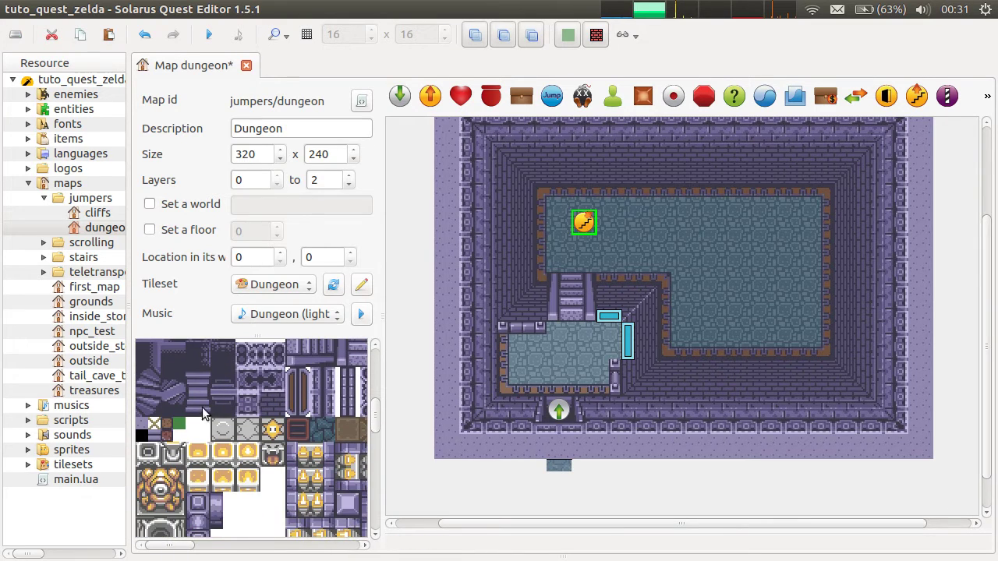
pyautogui.scroll(2, 159, 436)
pyautogui.click(142, 421)
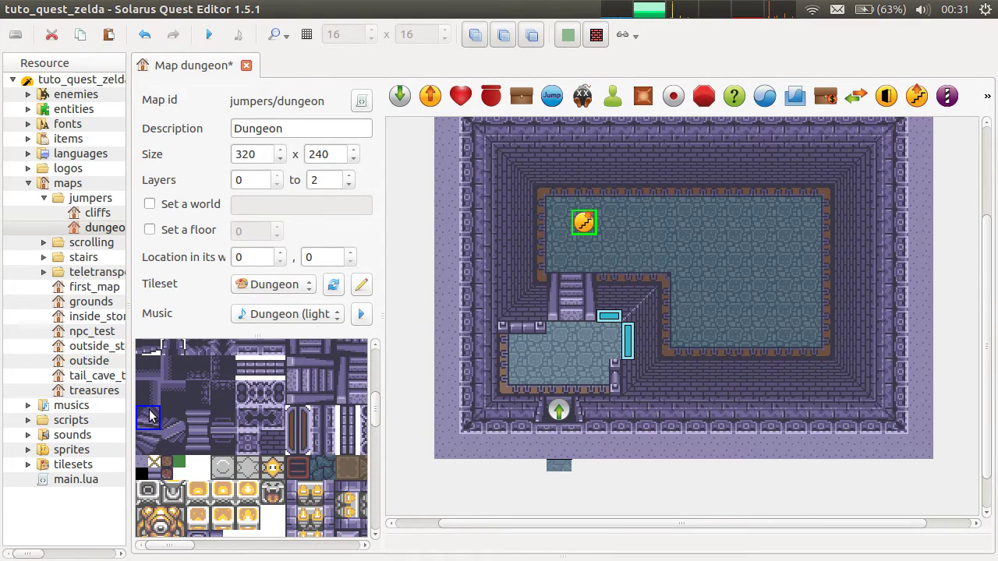
pyautogui.click(278, 519)
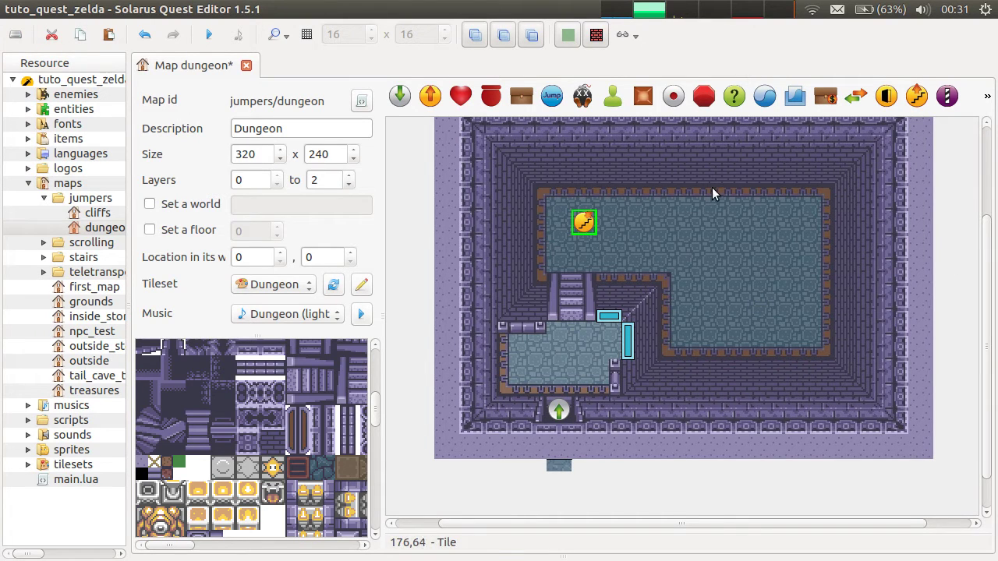
# Step: Move the stairs entity onto the middle of the staircase at 80, 128 and set its subtype to Platform stairs (same map)
pyautogui.scroll(1, 712, 193)
pyautogui.moveTo(584, 228); pyautogui.dragTo(572, 310)
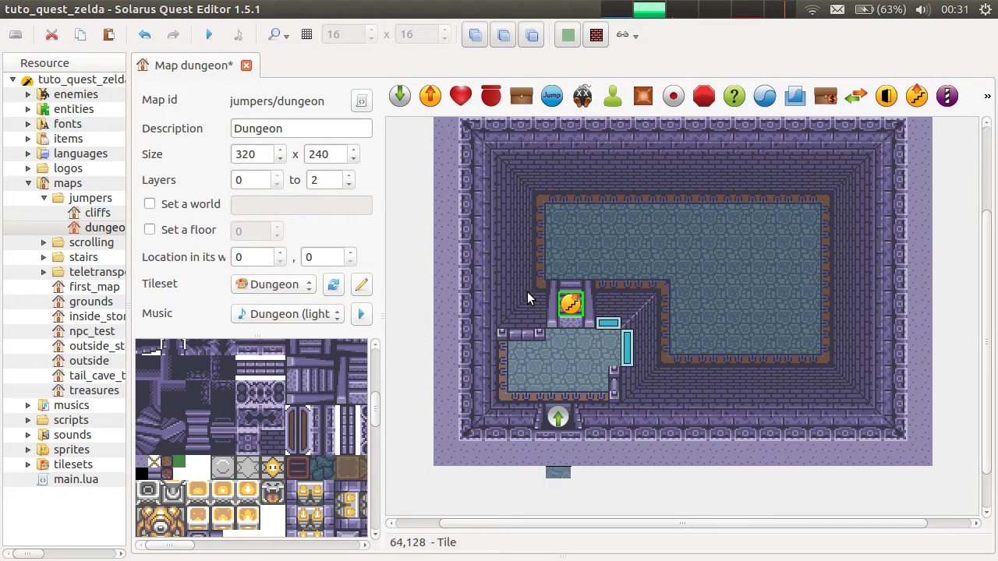
pyautogui.doubleClick(572, 315)
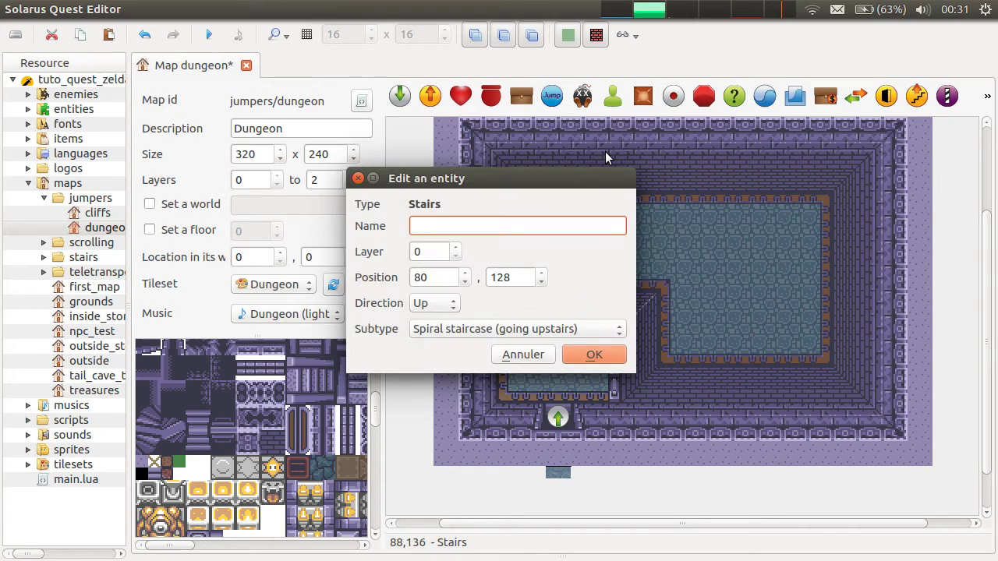
pyautogui.moveTo(597, 184); pyautogui.dragTo(852, 114)
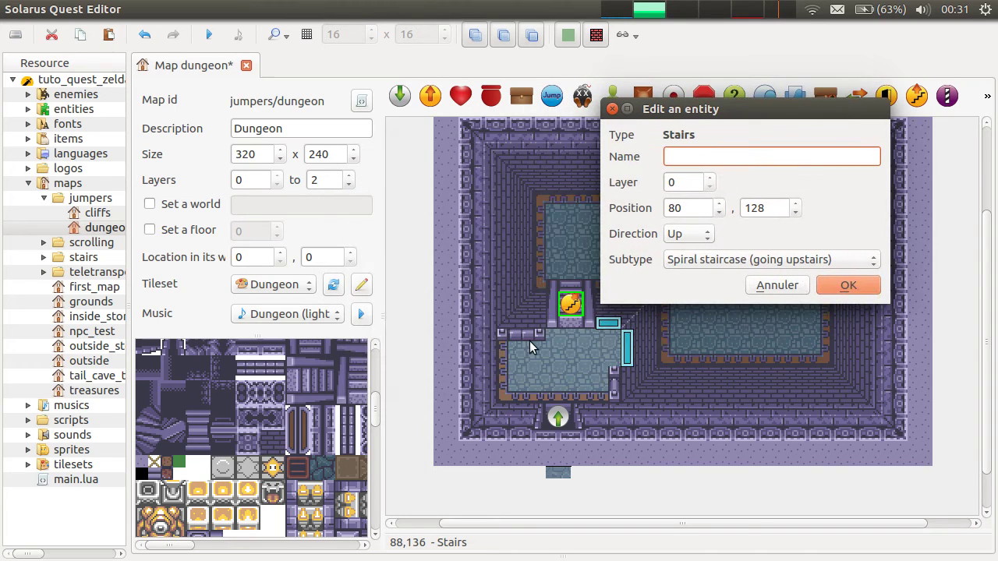
pyautogui.click(680, 262)
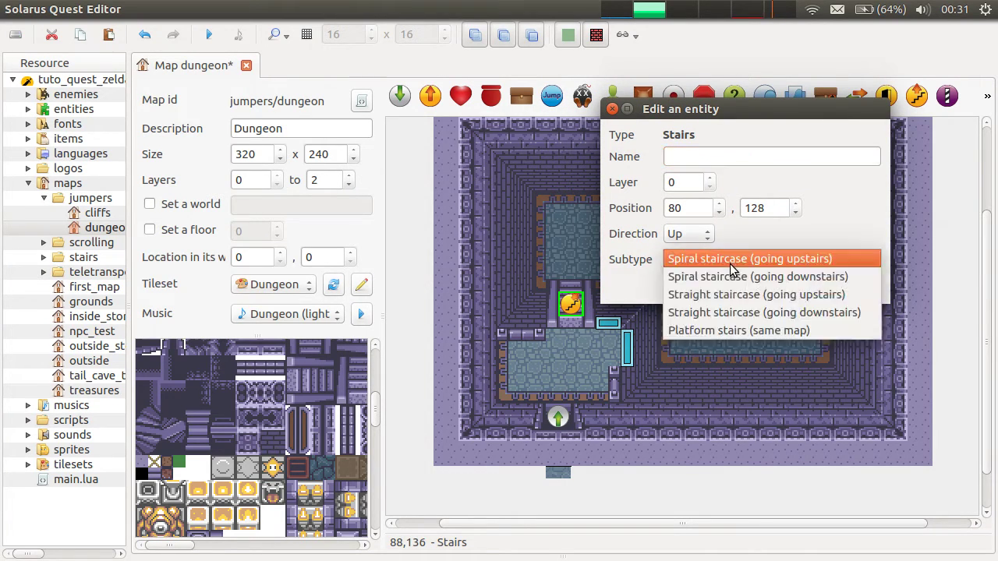
pyautogui.click(689, 334)
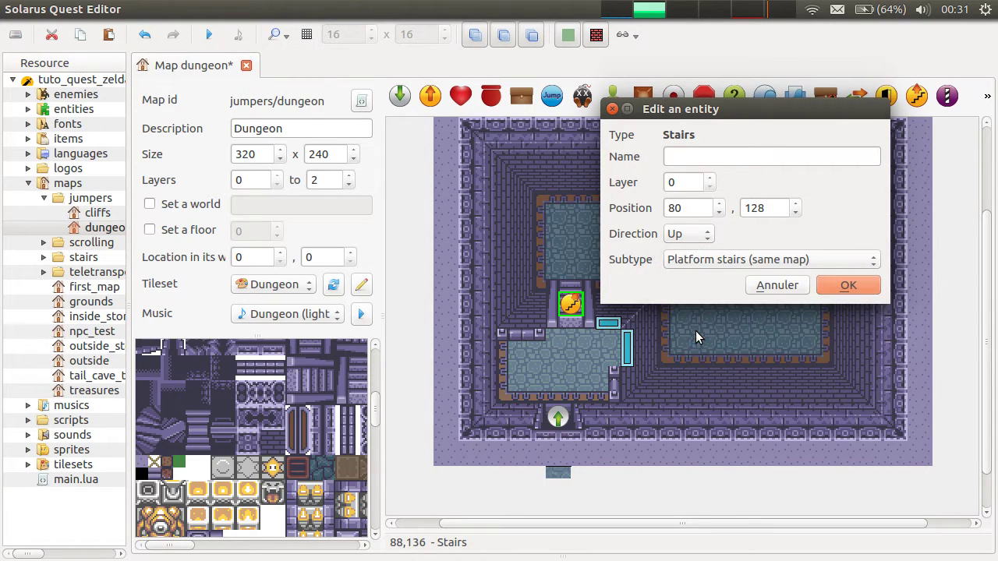
# Step: Set the stairs entity's direction to Down and save the map
pyautogui.click(693, 236)
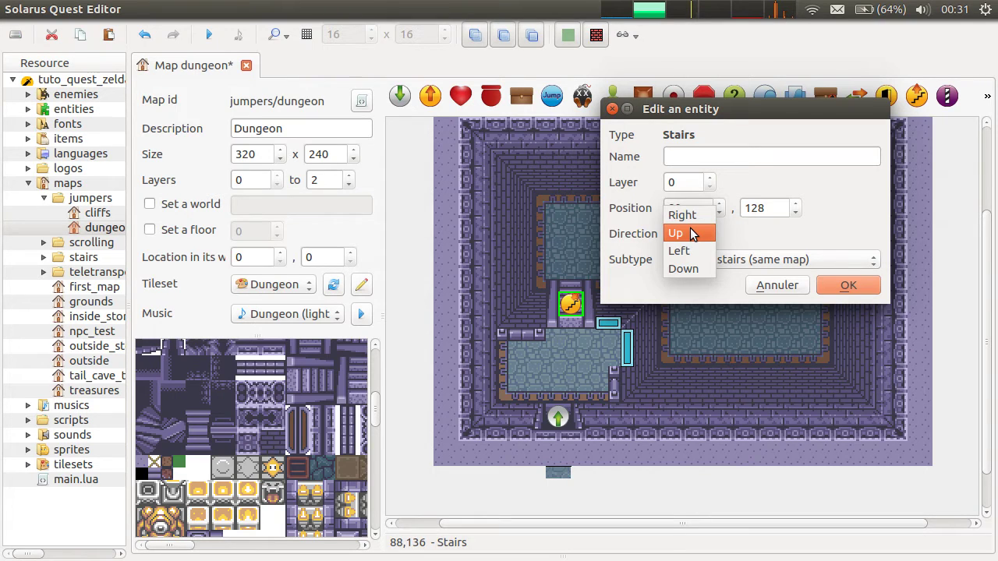
pyautogui.click(690, 269)
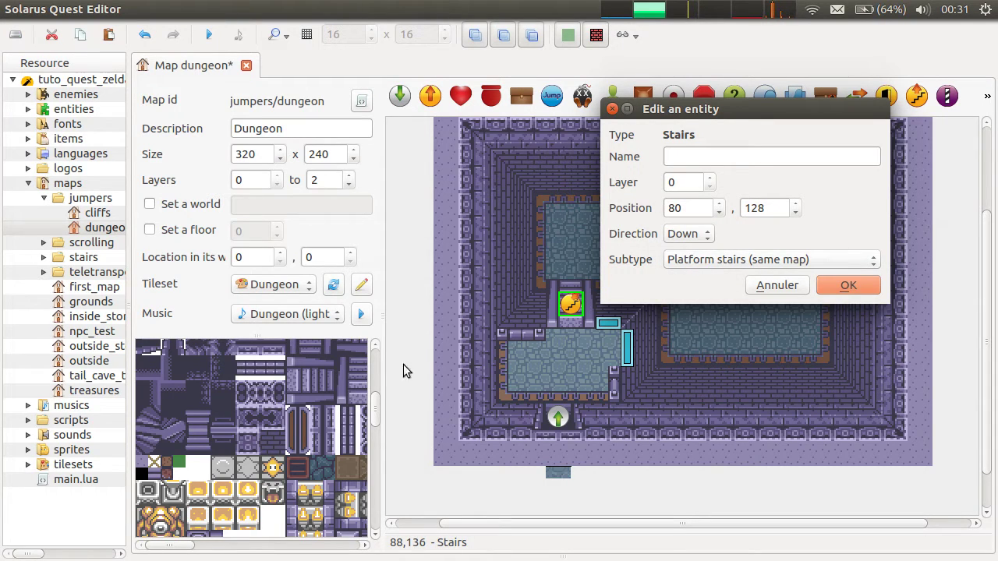
pyautogui.click(849, 286)
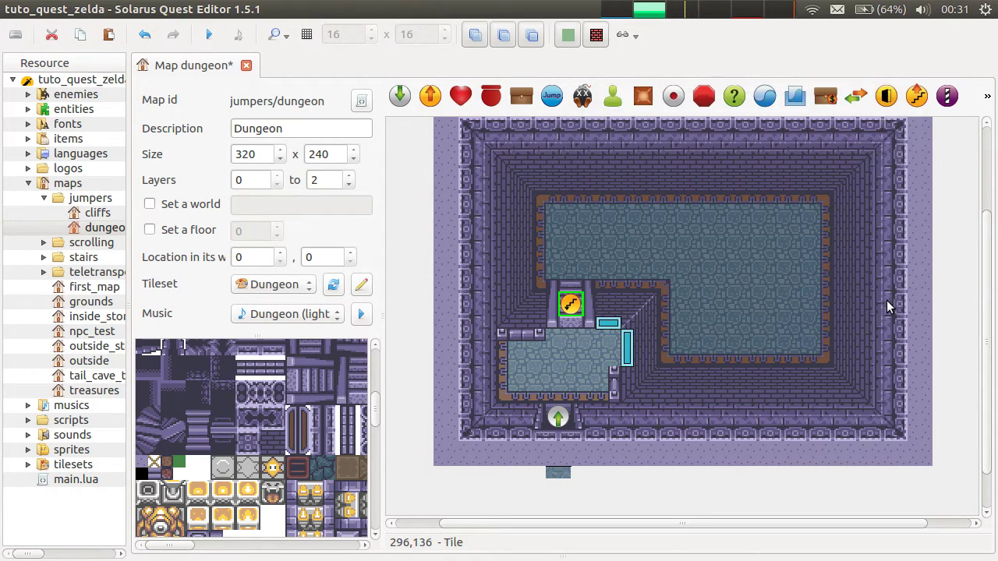
pyautogui.hotkey('ctrl', 's')
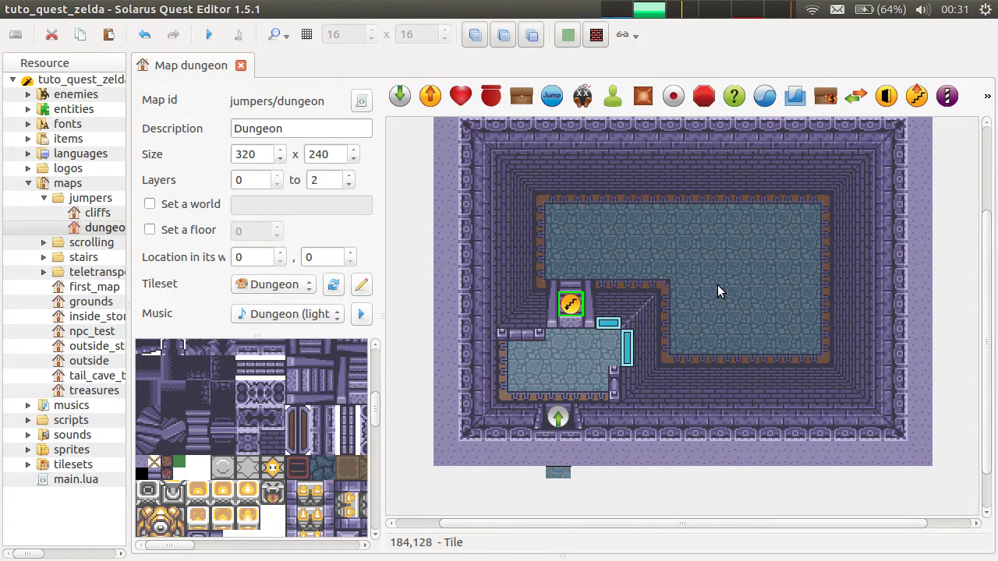
pyautogui.rightClick(569, 305)
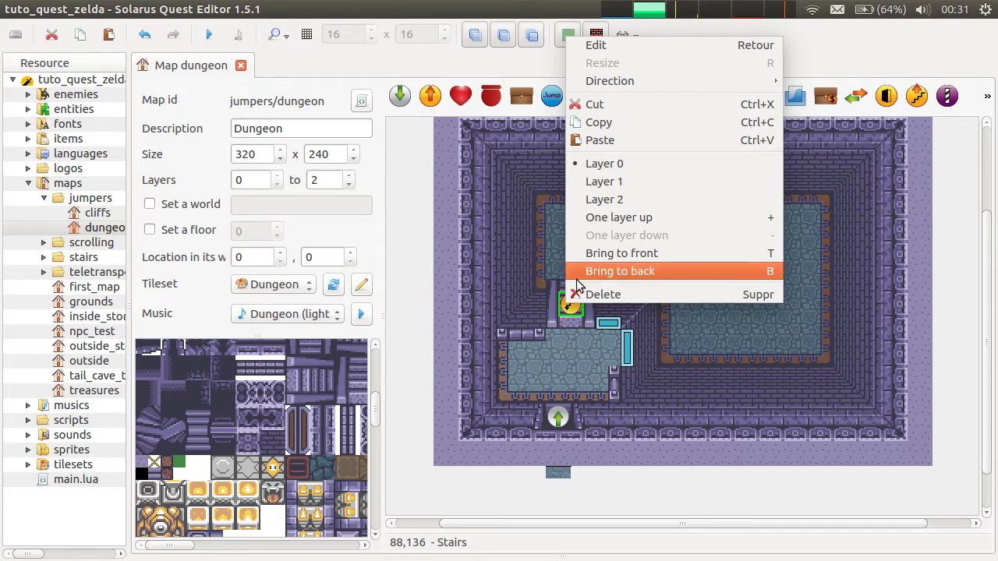
pyautogui.click(573, 313)
# Step: Run the quest, walk the hero up and down the staircase to test the platform stairs, and close the game
pyautogui.click(209, 36)
pyautogui.click(209, 35)
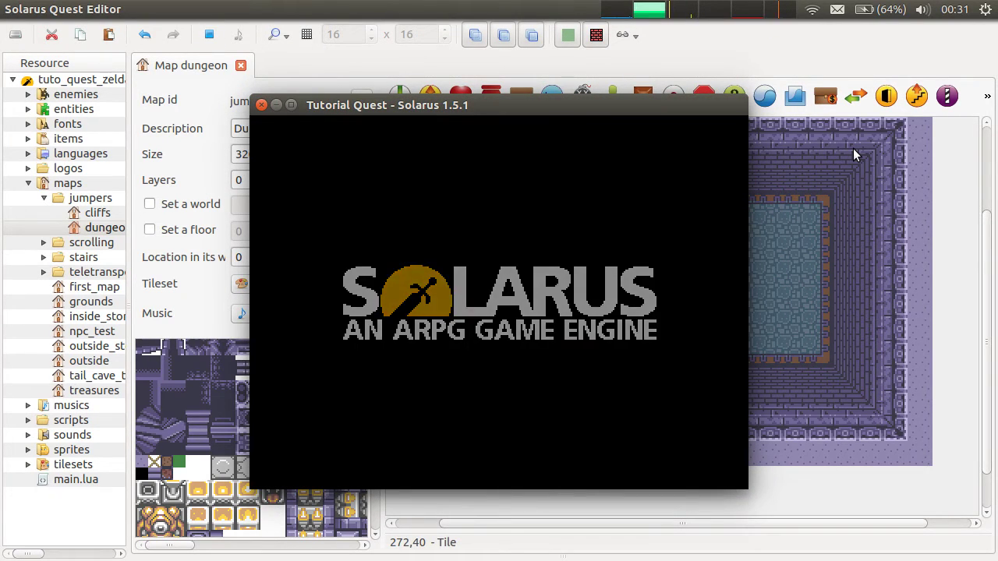
pyautogui.press('Up')
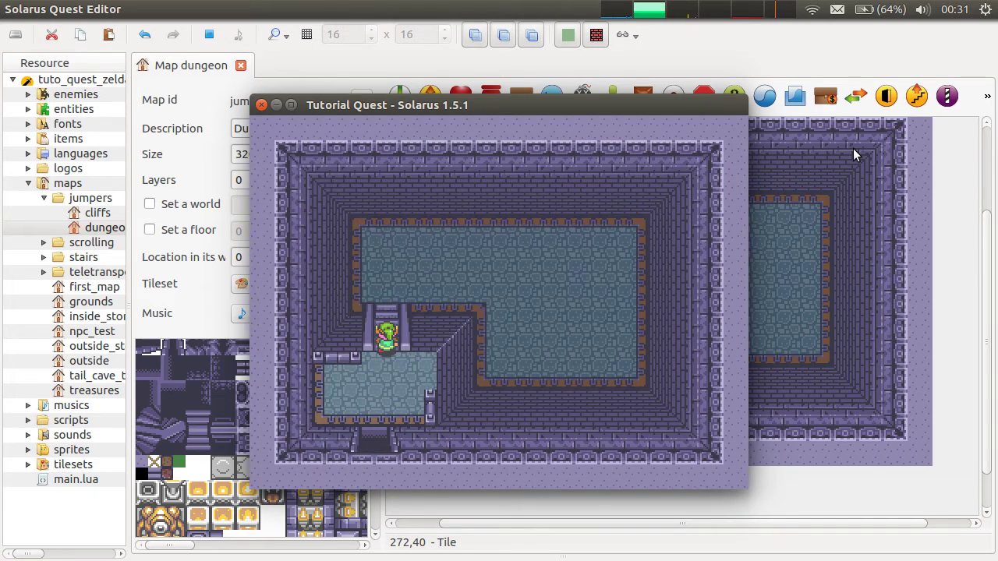
pyautogui.press('Right')
pyautogui.press('Down')
pyautogui.press('Left')
pyautogui.press('Up')
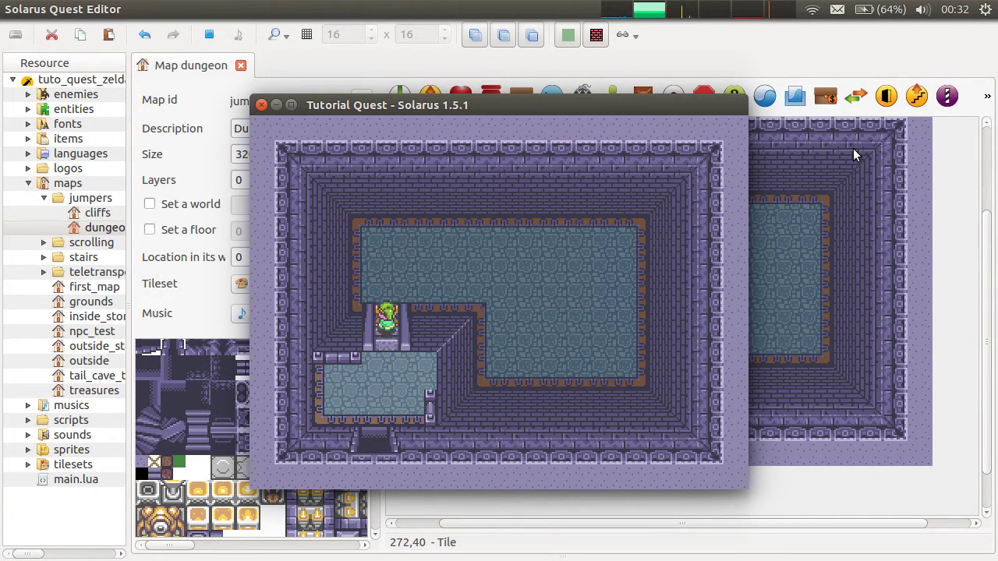
pyautogui.press('Up')
pyautogui.press('Down')
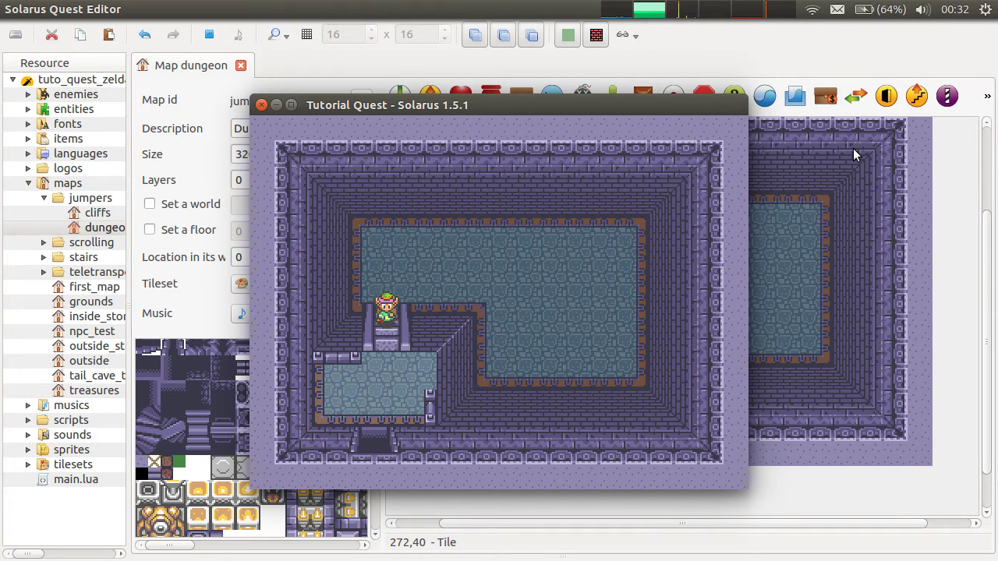
pyautogui.click(262, 105)
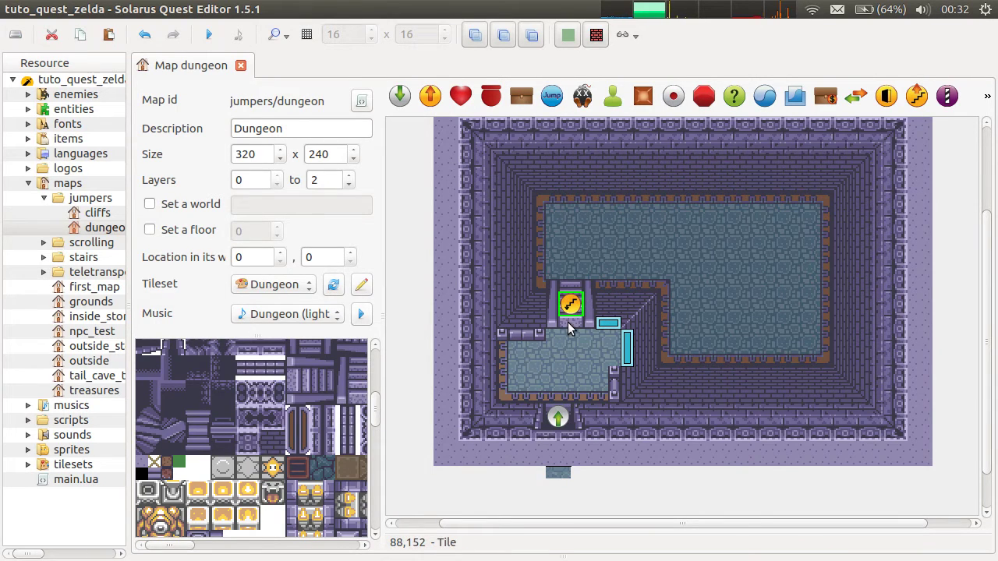
# Step: Examine the tile under the stairs entity, the tileset's spiral staircase pattern, the entity's properties and the L-shaped floor's upper tile
pyautogui.click(569, 302)
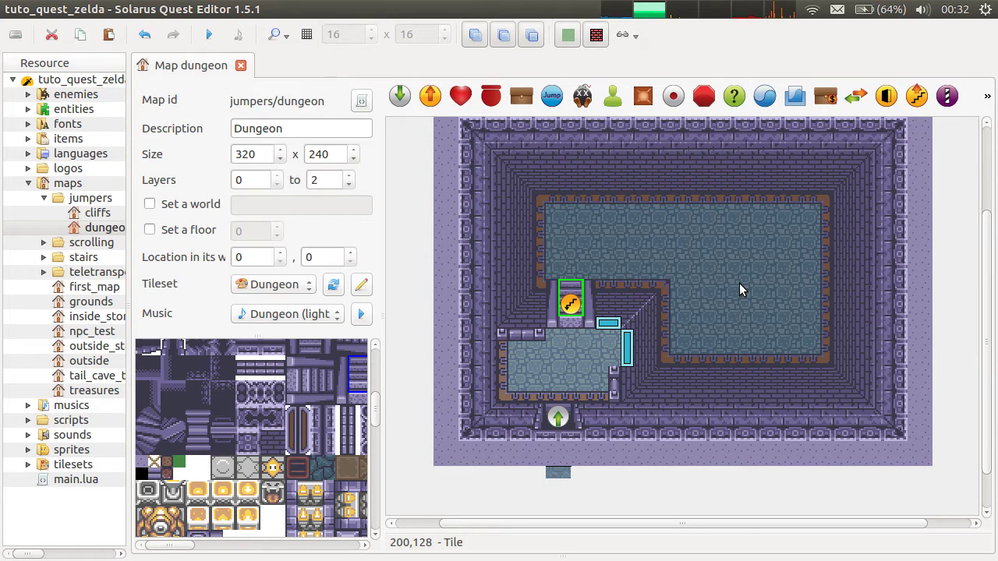
pyautogui.click(661, 321)
pyautogui.click(572, 305)
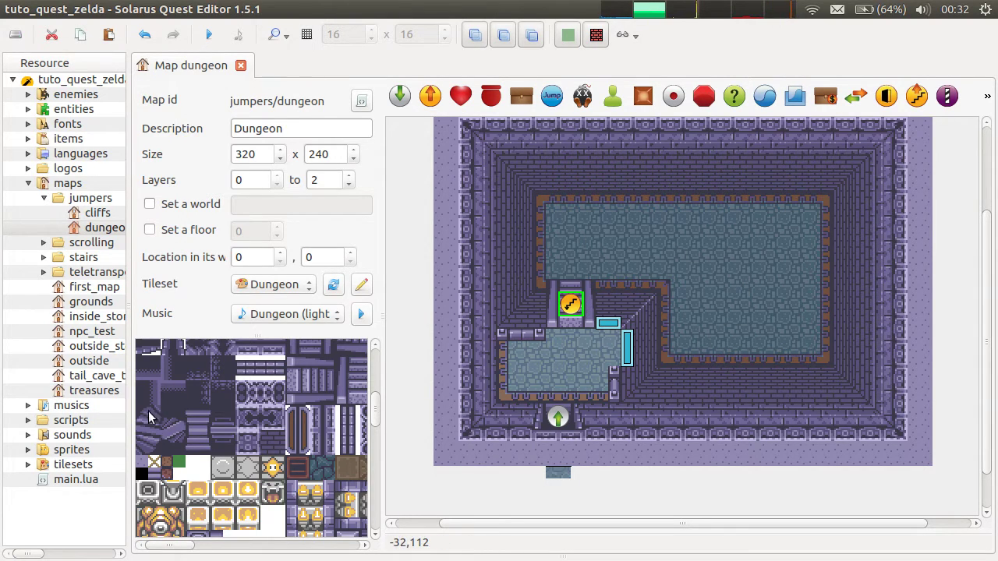
pyautogui.click(148, 420)
pyautogui.click(203, 471)
pyautogui.doubleClick(577, 304)
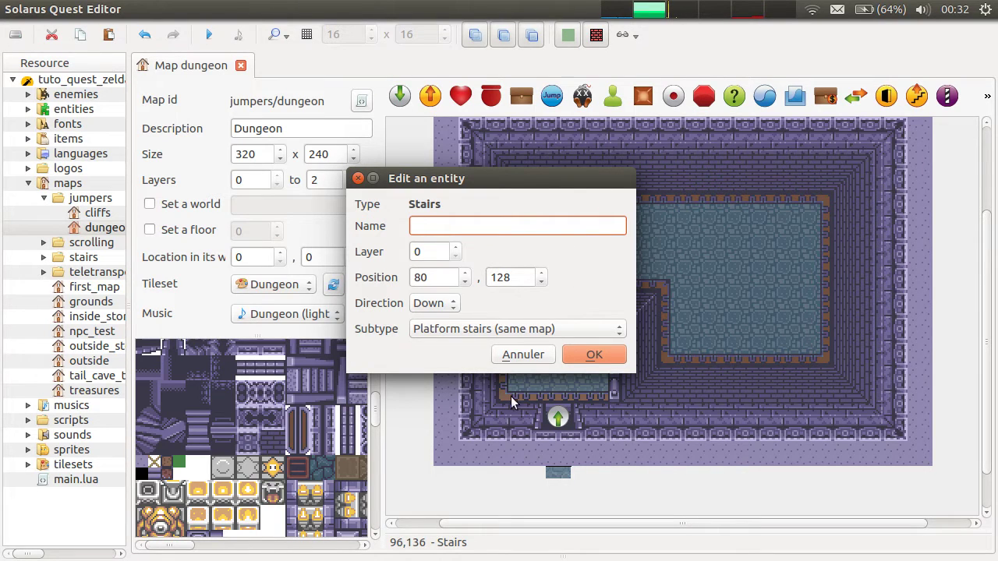
pyautogui.click(528, 355)
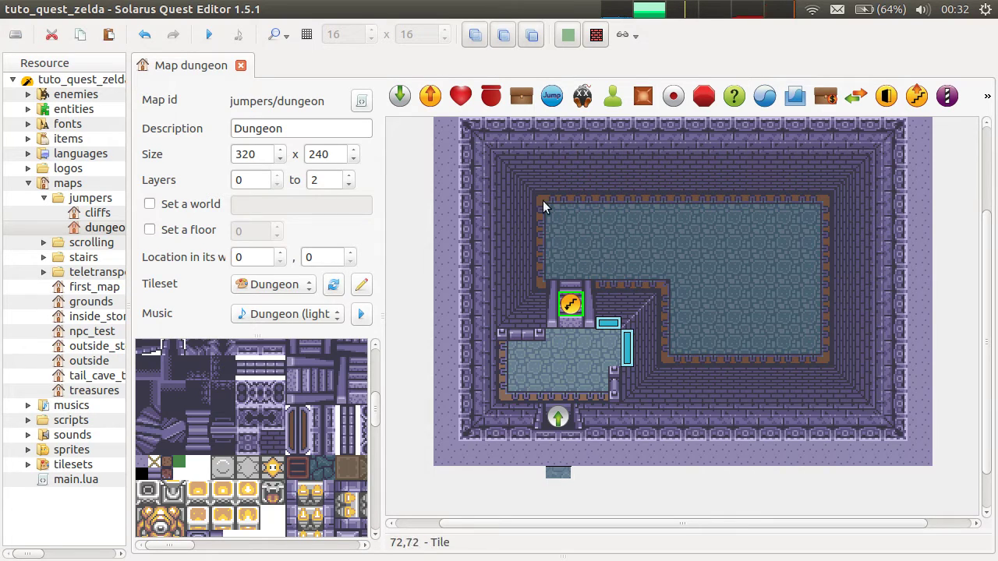
pyautogui.click(606, 242)
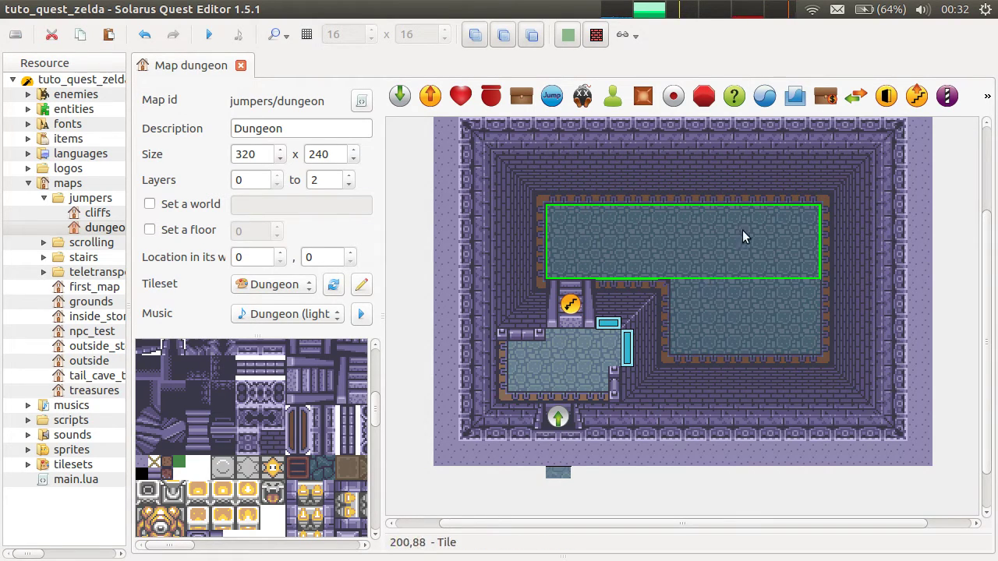
pyautogui.click(959, 194)
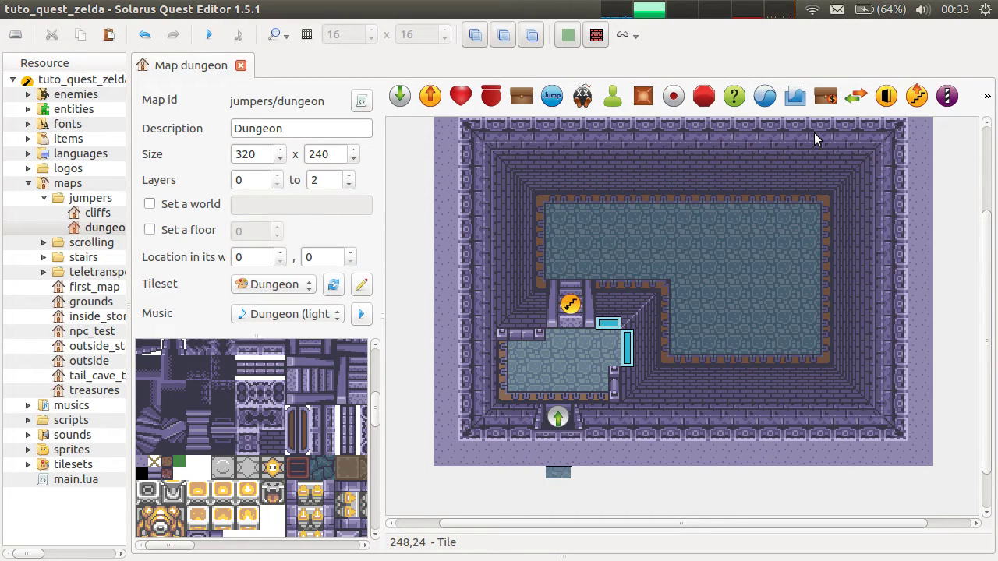
# Step: Place a copy of the small entrance floor's tile in the upper-right corner of the L-shaped floor
pyautogui.moveTo(329, 436); pyautogui.dragTo(184, 440, button='middle')
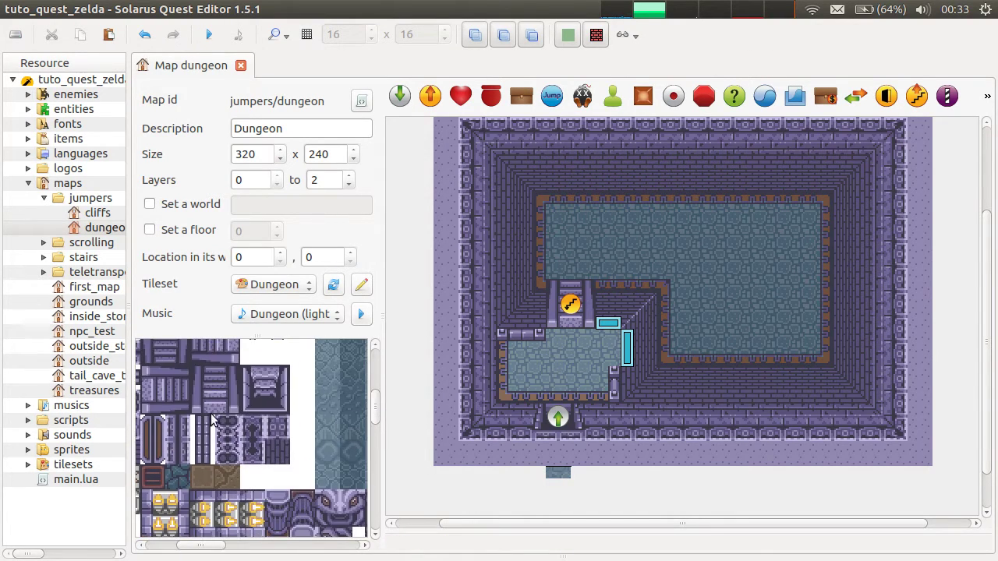
pyautogui.moveTo(297, 421); pyautogui.dragTo(273, 546, button='middle')
pyautogui.click(585, 351)
pyautogui.hotkey('ctrl', 'v')
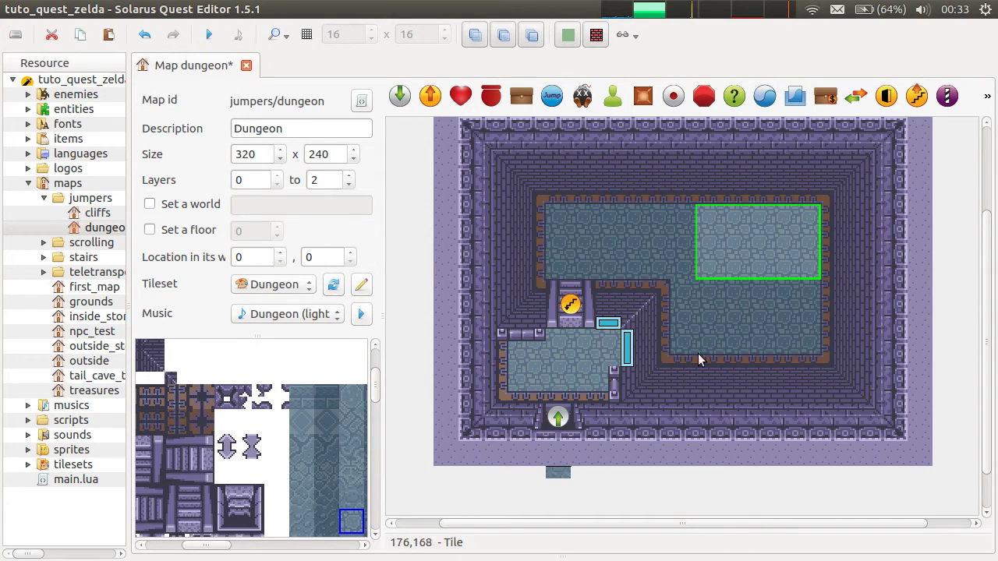
# Step: Move the light floor tile up against the room's upper wall and widen it to fit the upper-right corner
pyautogui.click(787, 202)
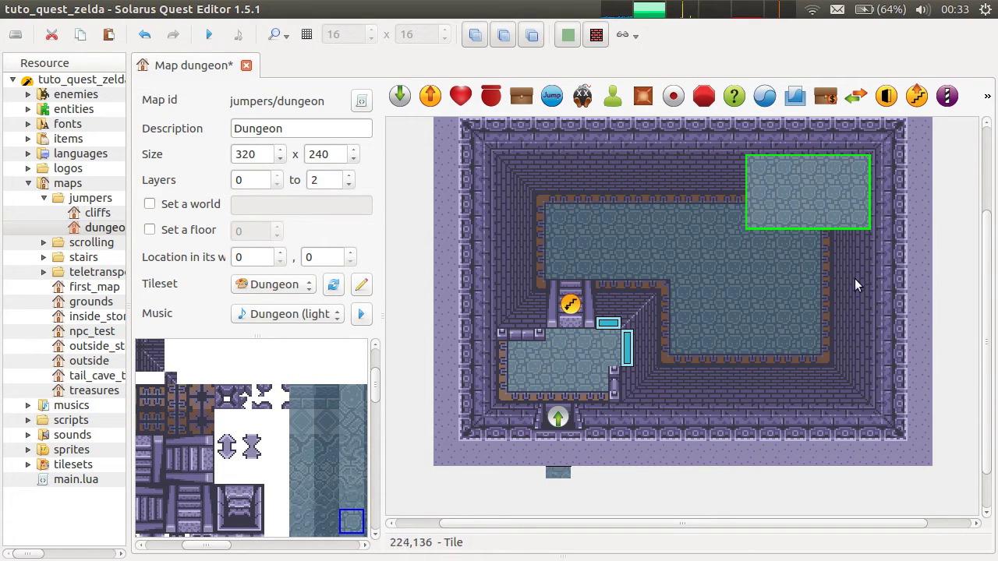
pyautogui.moveTo(817, 180); pyautogui.dragTo(781, 180)
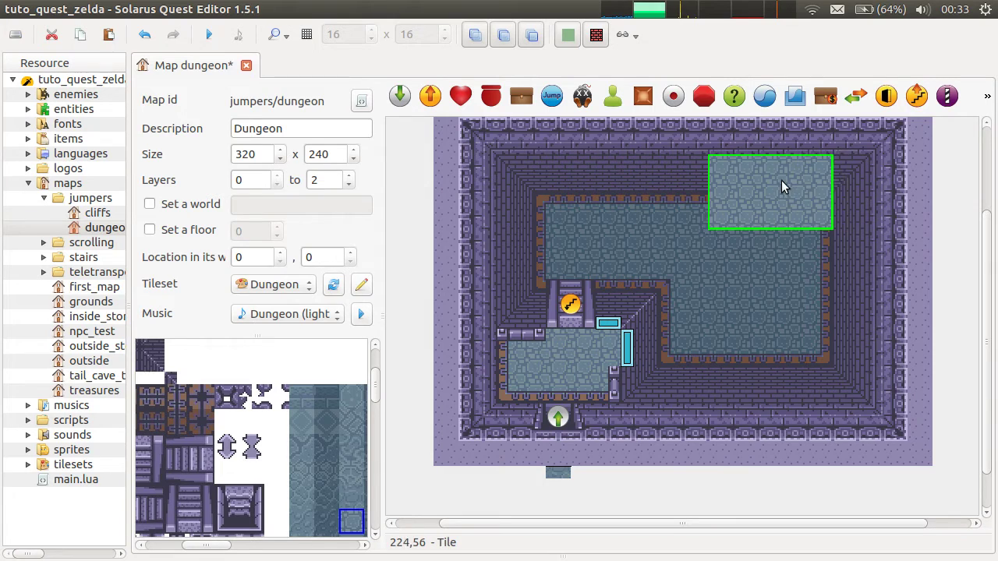
pyautogui.rightClick(813, 209)
pyautogui.click(856, 236)
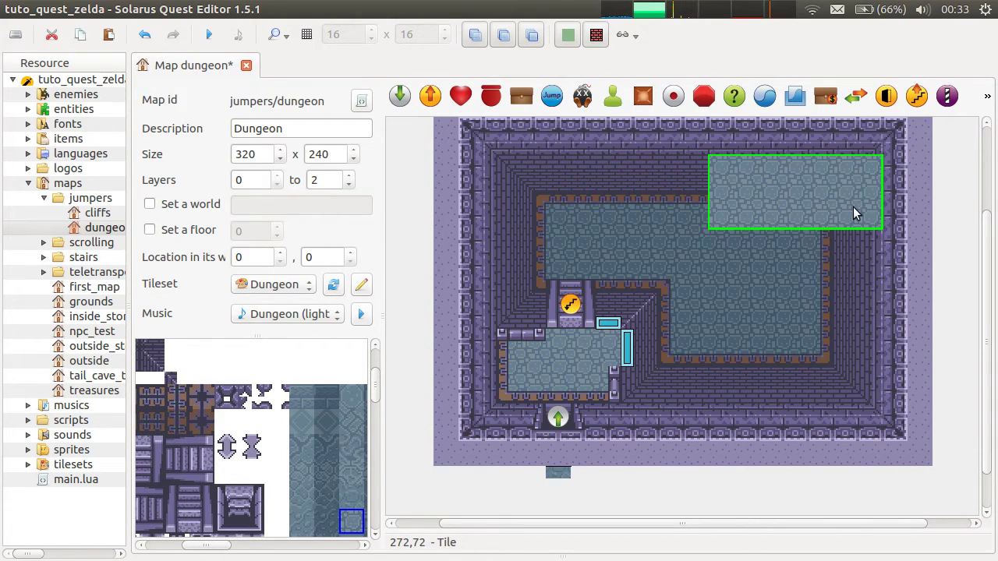
pyautogui.moveTo(853, 207); pyautogui.dragTo(865, 208)
pyautogui.press('r')
# Step: Paste a copy of the light floor tile below the corner, resize it into a tall strip along the right wall, and save the map
pyautogui.hotkey('ctrl', 'v')
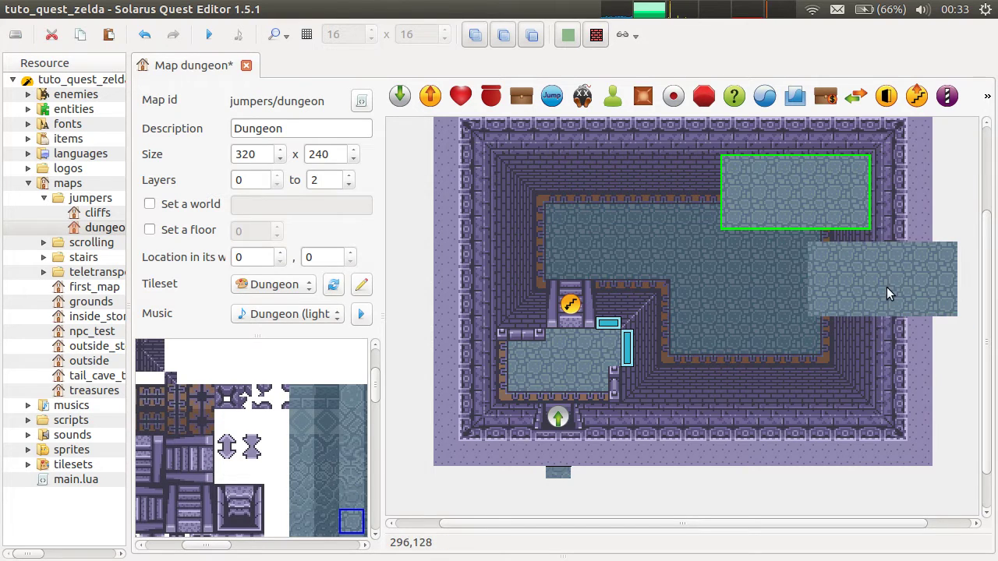
pyautogui.click(879, 268)
pyautogui.press('r')
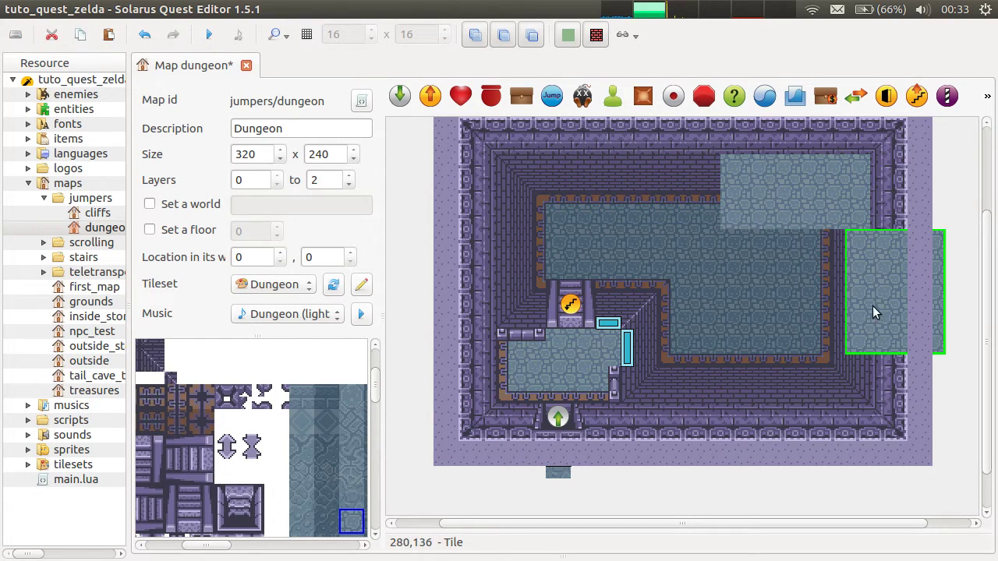
pyautogui.moveTo(869, 305)
pyautogui.mouseDown()
pyautogui.moveTo(820, 319)
pyautogui.moveTo(860, 320)
pyautogui.mouseUp()
pyautogui.press('r')
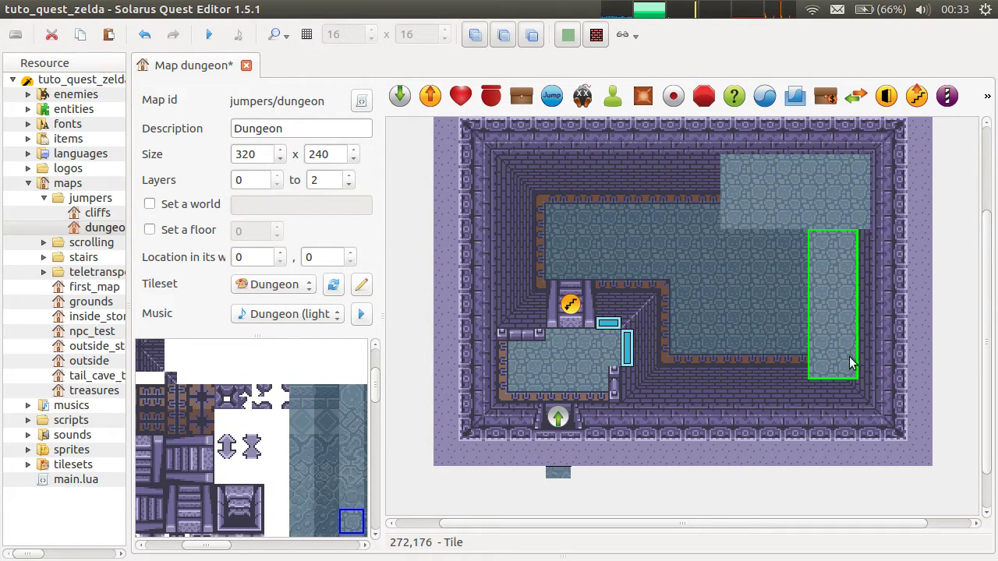
pyautogui.click(855, 389)
pyautogui.hotkey('ctrl', 's')
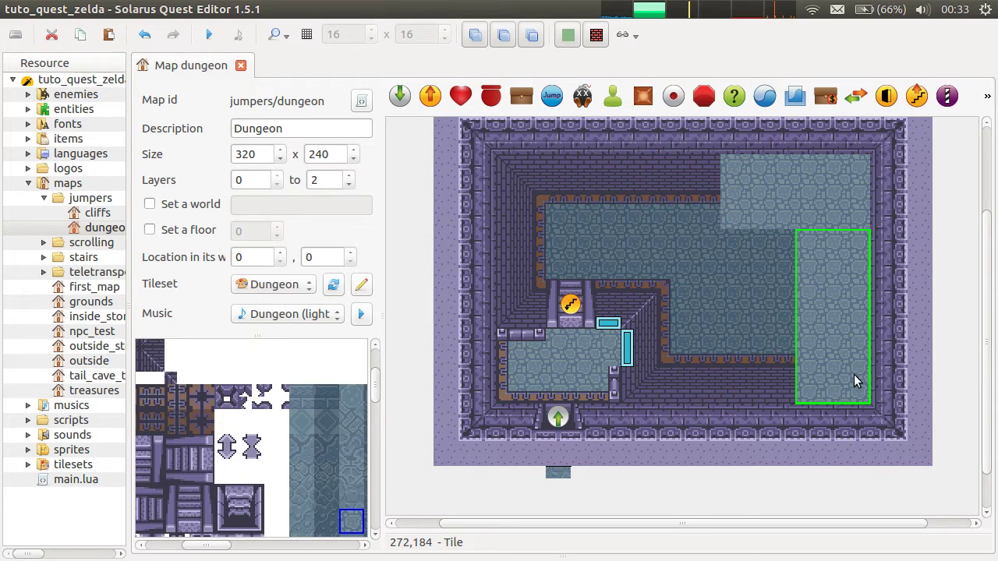
pyautogui.click(956, 239)
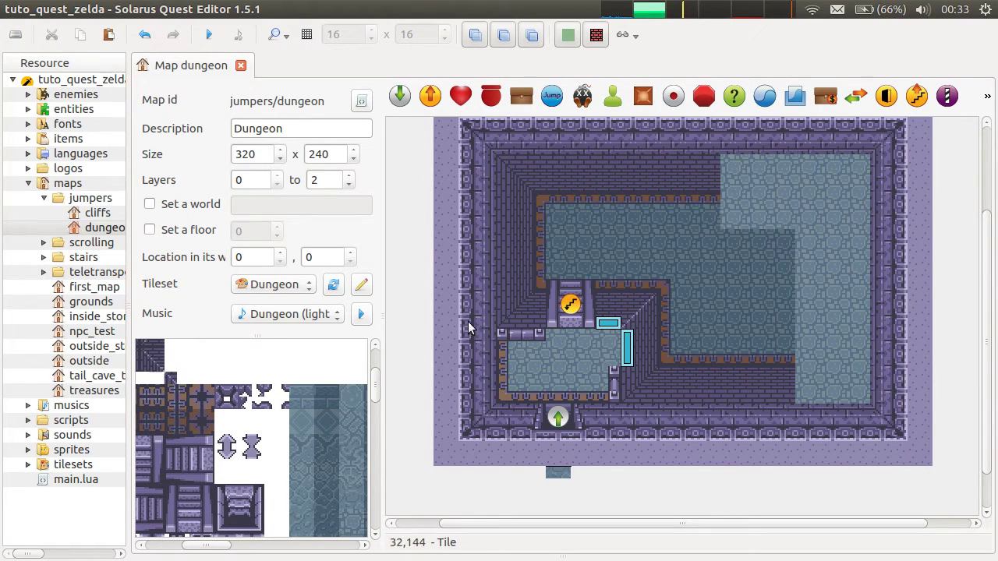
# Step: Lay brown edging tiles along the upper, right and lower edges of the new light floor
pyautogui.moveTo(232, 417); pyautogui.dragTo(273, 424, button='middle')
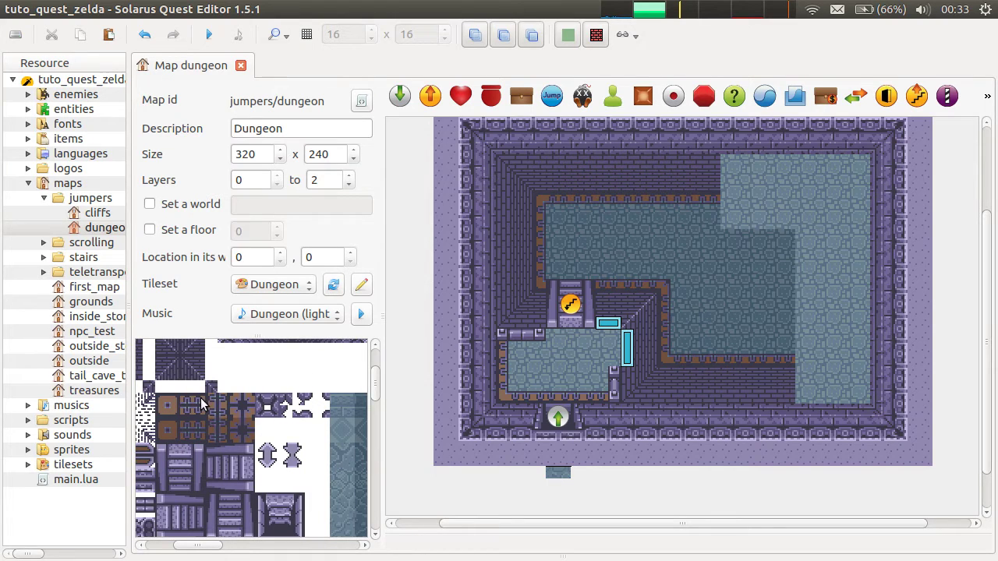
pyautogui.click(192, 401)
pyautogui.moveTo(755, 161); pyautogui.dragTo(815, 164)
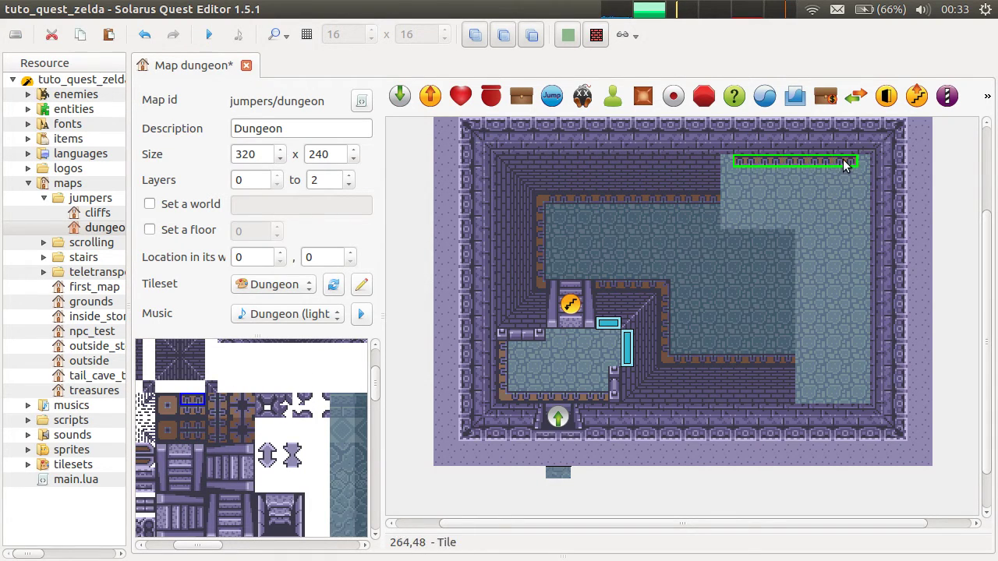
pyautogui.click(223, 406)
pyautogui.moveTo(864, 185); pyautogui.dragTo(864, 390)
pyautogui.click(193, 411)
pyautogui.moveTo(822, 395); pyautogui.dragTo(852, 399)
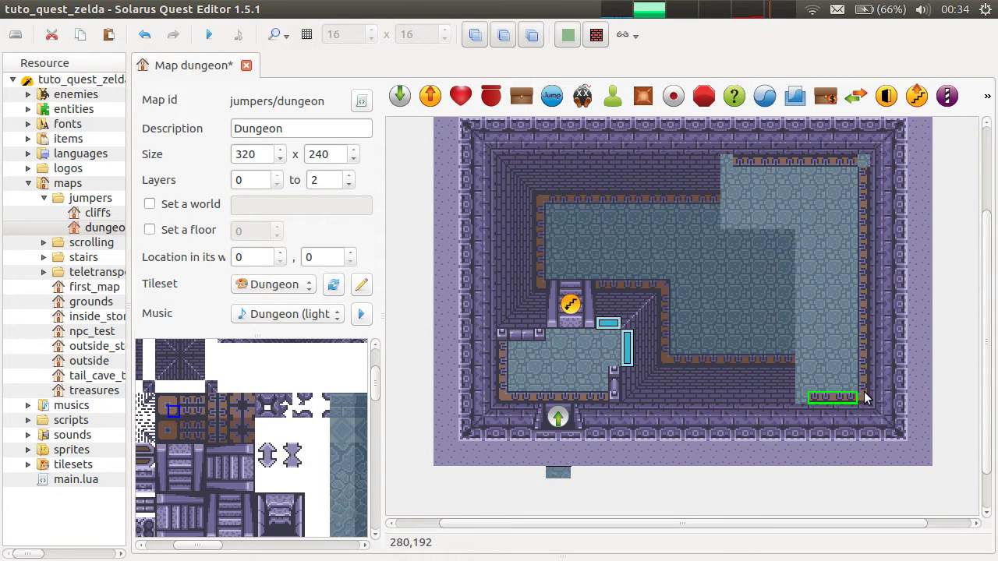
# Step: Place brown corner tiles at the lower-right and upper-right corners of the new floor's edging
pyautogui.click(864, 398)
pyautogui.click(172, 400)
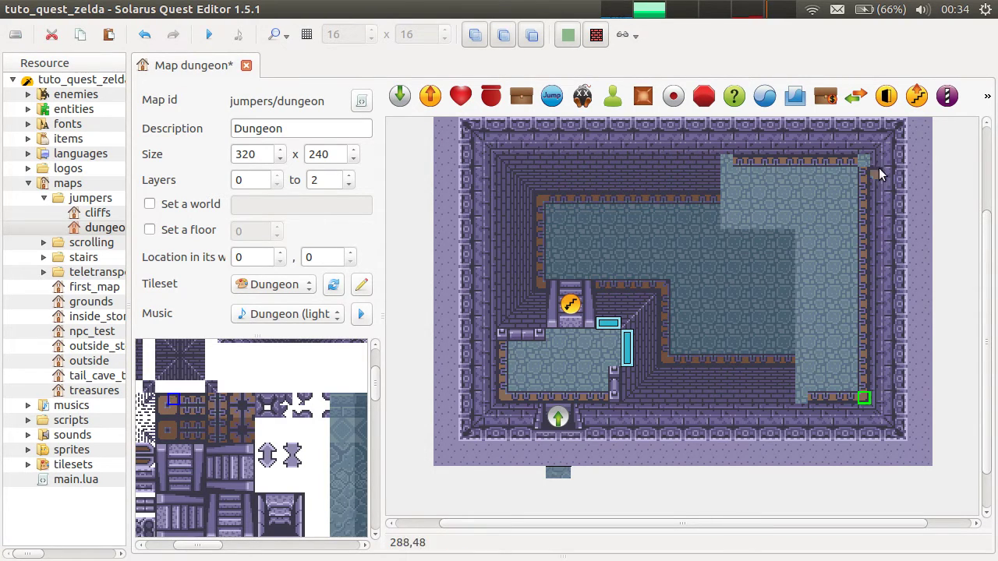
pyautogui.click(863, 160)
# Step: Place four purple barrier end posts on the new floor's left edges, two beside the upper part and two beside the lower strip
pyautogui.moveTo(201, 421); pyautogui.dragTo(333, 518, button='middle')
pyautogui.click(218, 407)
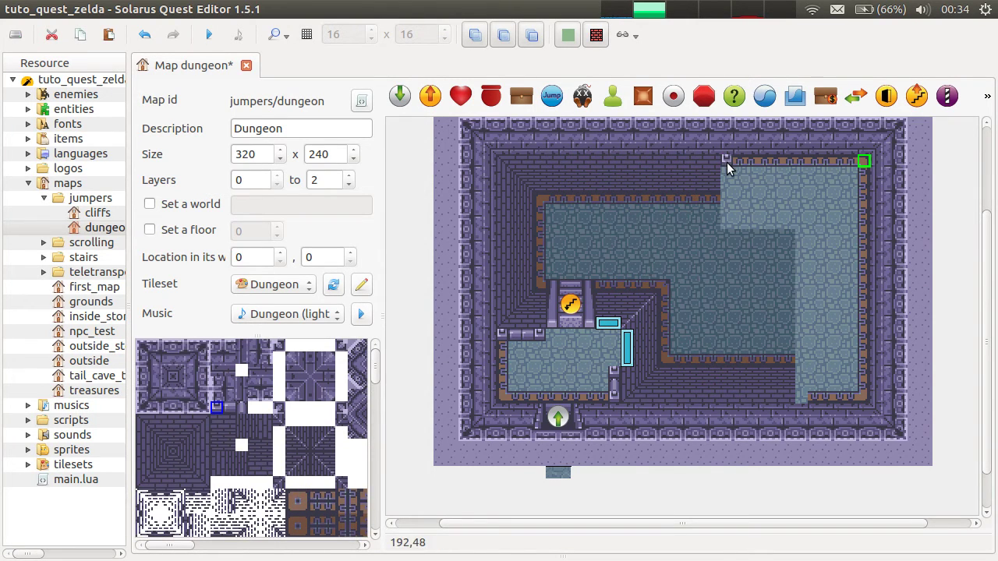
pyautogui.click(726, 161)
pyautogui.click(725, 223)
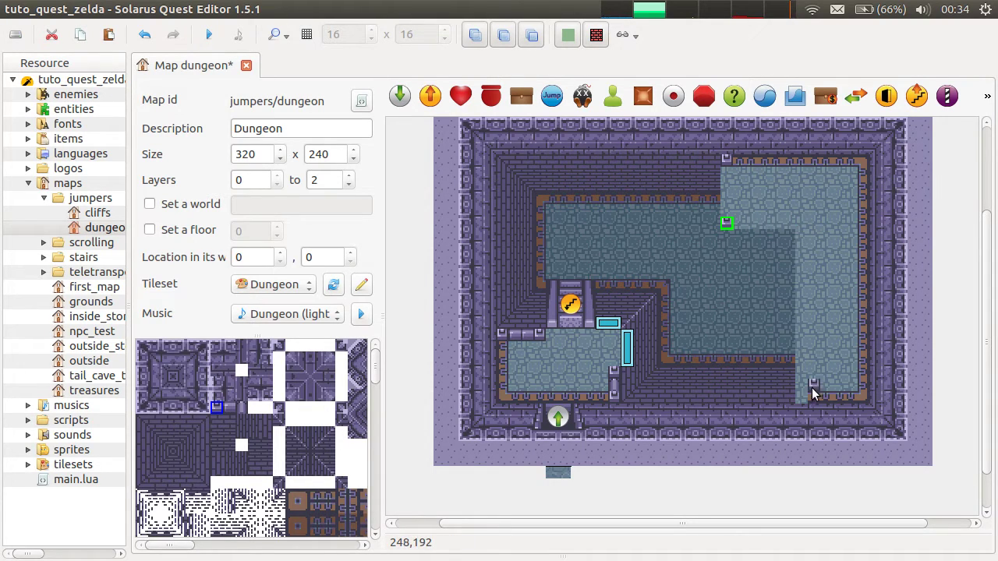
pyautogui.click(802, 397)
pyautogui.moveTo(804, 349); pyautogui.dragTo(804, 324)
# Step: Fill the gaps between both pairs of posts with vertical barrier tiles and save the map
pyautogui.click(237, 405)
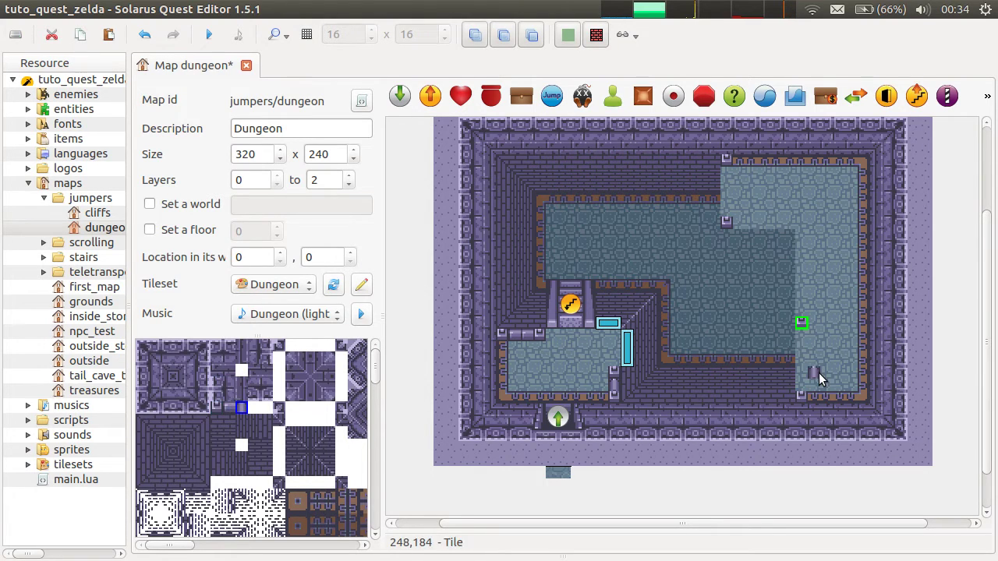
pyautogui.moveTo(804, 339); pyautogui.dragTo(802, 387)
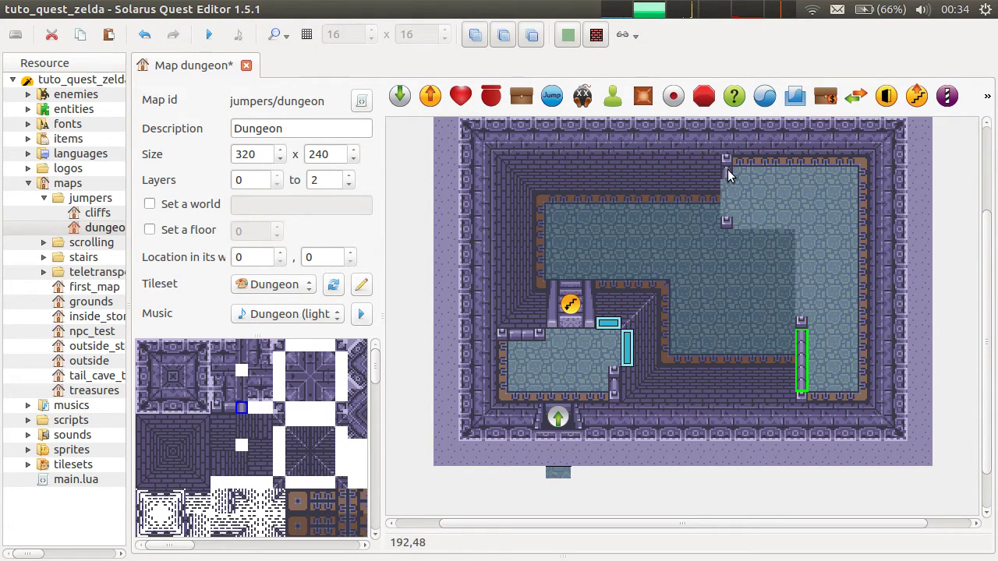
pyautogui.moveTo(727, 173); pyautogui.dragTo(728, 198)
pyautogui.hotkey('ctrl', 's')
# Step: Place a staircase tile below the new upper floor and shift it left together with the upper barrier
pyautogui.scroll(-5, 285, 445)
pyautogui.moveTo(210, 404); pyautogui.dragTo(257, 452)
pyautogui.click(765, 256)
pyautogui.moveTo(951, 262); pyautogui.dragTo(983, 281, button='middle')
pyautogui.moveTo(747, 156); pyautogui.dragTo(705, 182, button='middle')
pyautogui.moveTo(691, 130); pyautogui.dragTo(783, 355)
pyautogui.moveTo(760, 316); pyautogui.dragTo(729, 316)
# Step: Extend the upper light floor and its upper edging left to meet the barrier, and save the map
pyautogui.click(744, 208)
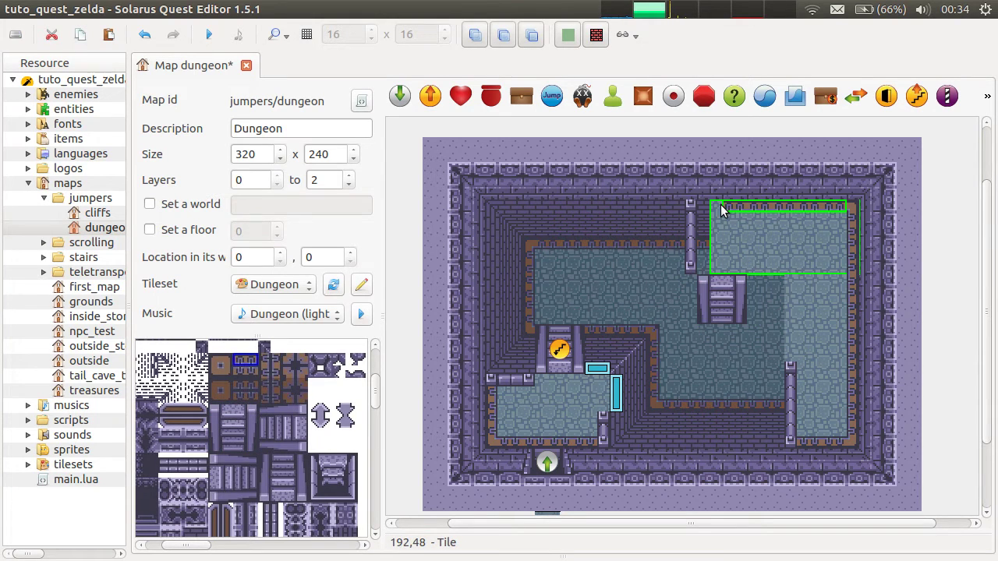
pyautogui.moveTo(721, 204); pyautogui.dragTo(700, 202)
pyautogui.hotkey('ctrl', 's')
pyautogui.click(818, 312)
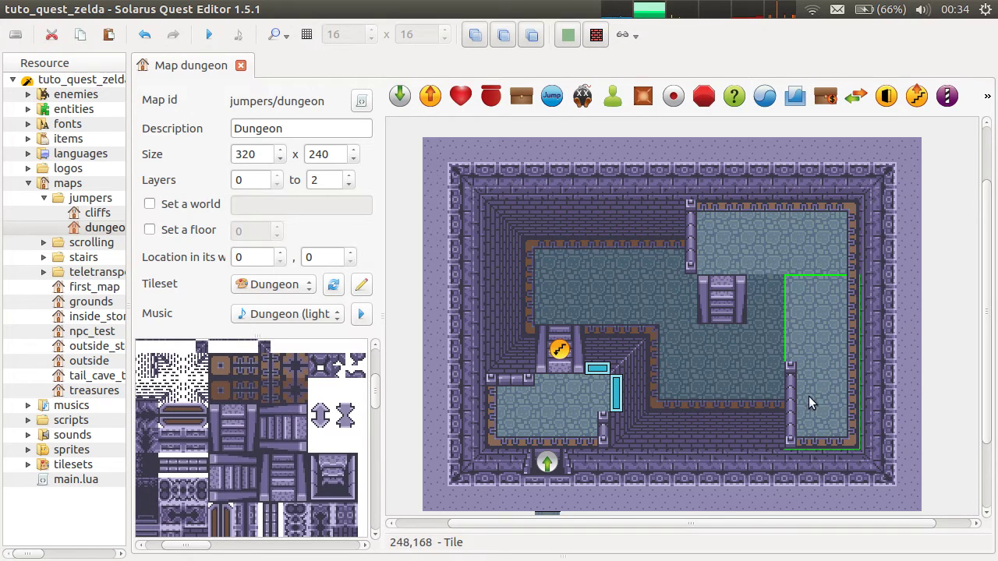
pyautogui.click(961, 365)
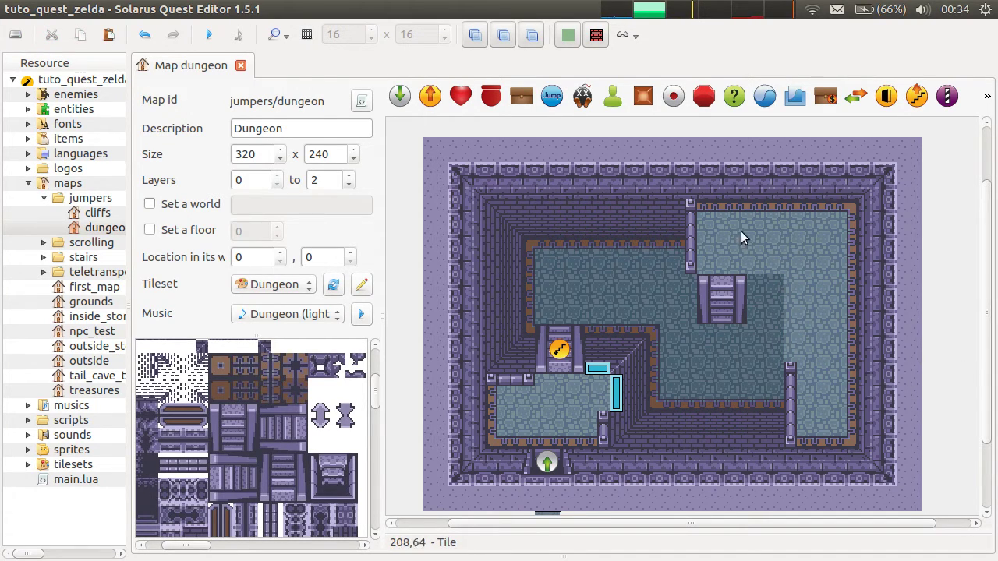
# Step: Hide and show the map's layers one by one to check which floors, walls and stairs lie on each
pyautogui.click(505, 36)
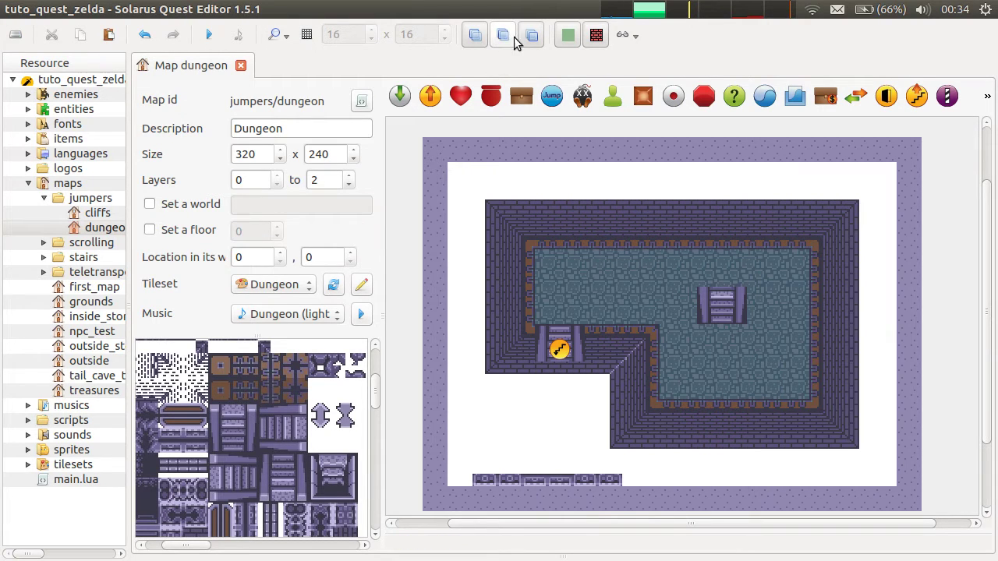
pyautogui.click(502, 36)
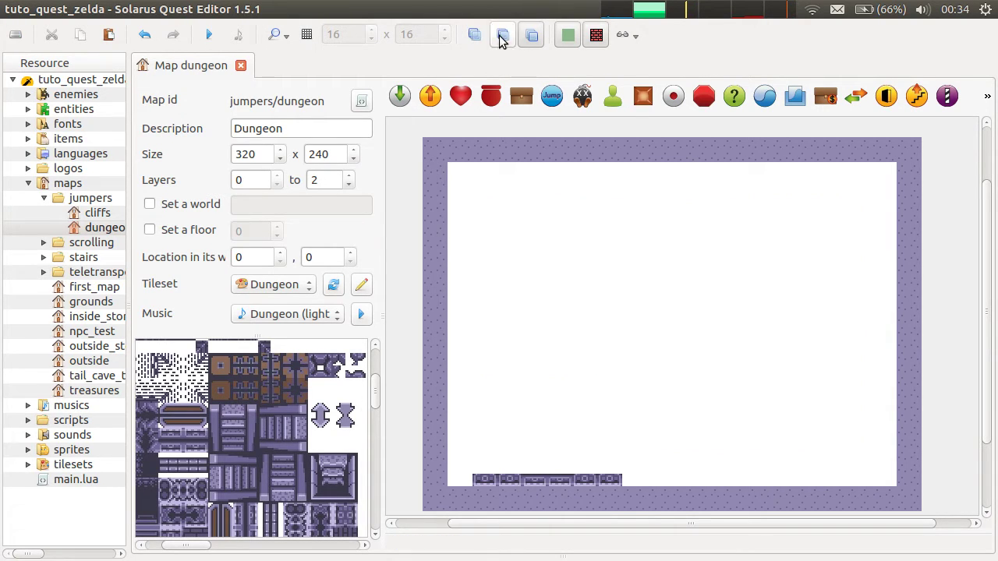
pyautogui.click(502, 36)
pyautogui.click(531, 35)
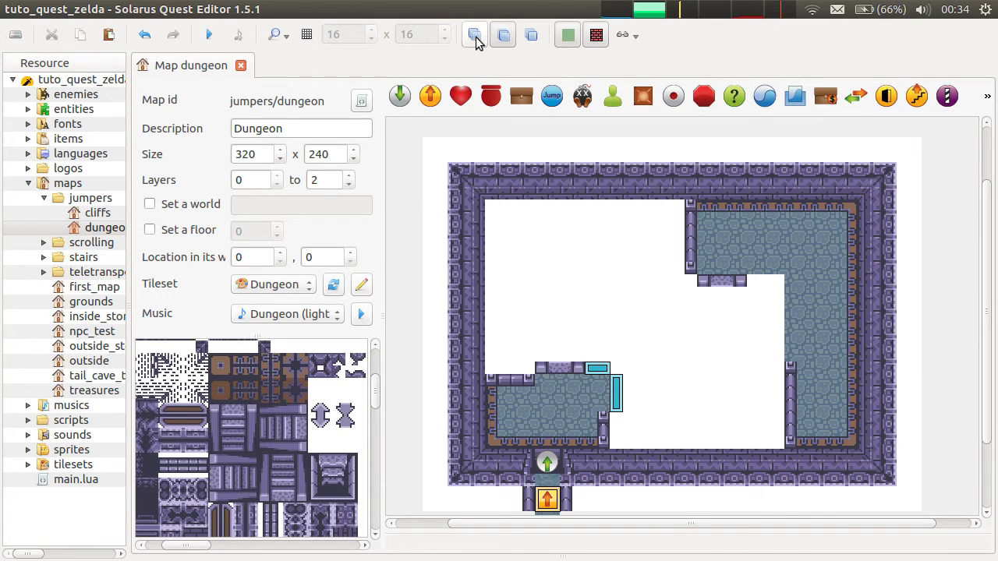
pyautogui.click(475, 36)
pyautogui.click(502, 37)
pyautogui.click(502, 37)
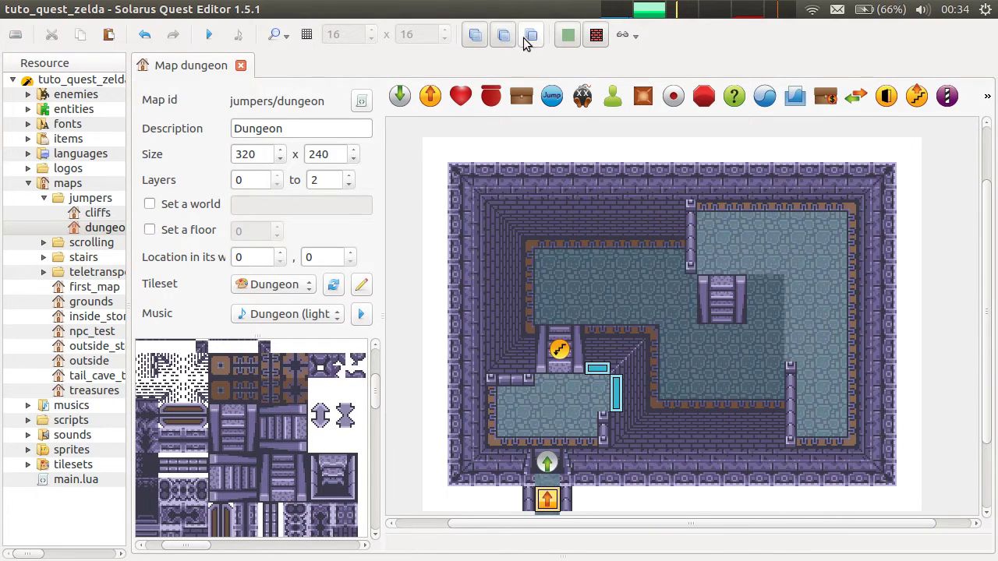
pyautogui.click(529, 36)
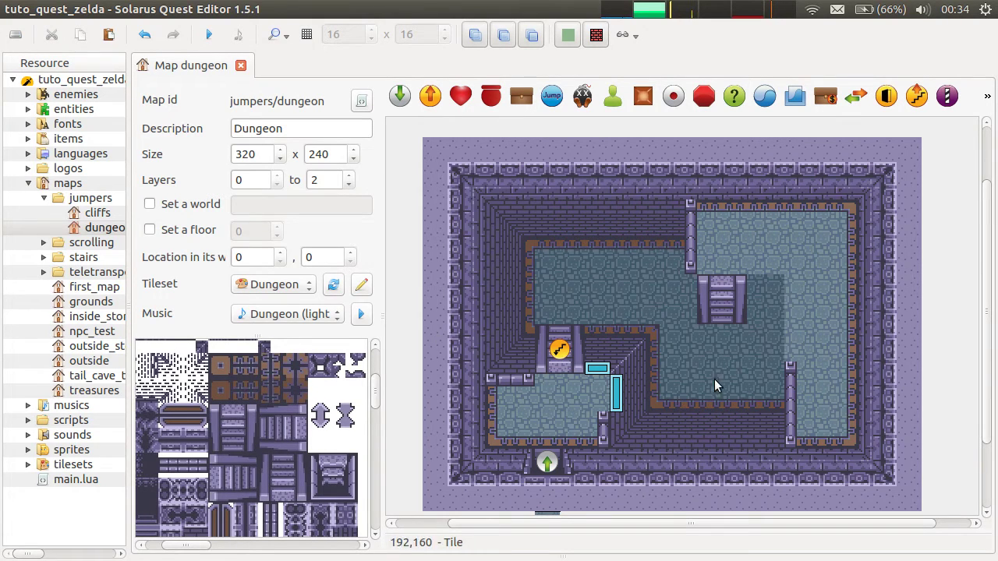
# Step: Examine the L-shaped floor with its edging and brick walls, the surrounding wall and the outer border by selecting their tiles
pyautogui.scroll(2, 460, 421)
pyautogui.scroll(1, 363, 418)
pyautogui.scroll(-3, 943, 388)
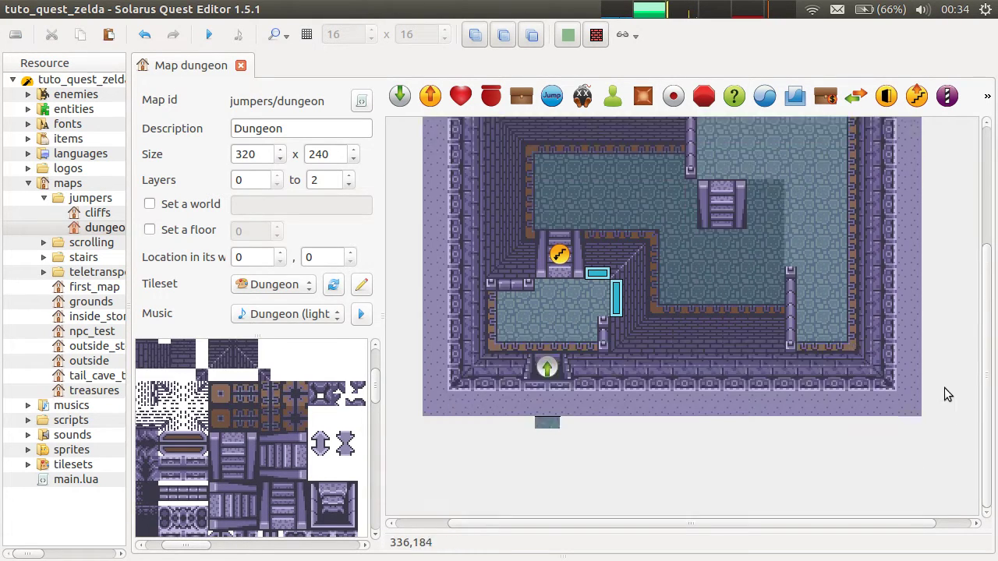
pyautogui.scroll(1, 78, 406)
pyautogui.scroll(4, 200, 461)
pyautogui.moveTo(201, 461); pyautogui.dragTo(371, 352, button='middle')
pyautogui.moveTo(373, 357); pyautogui.dragTo(373, 347)
pyautogui.scroll(3, 936, 403)
pyautogui.click(555, 242)
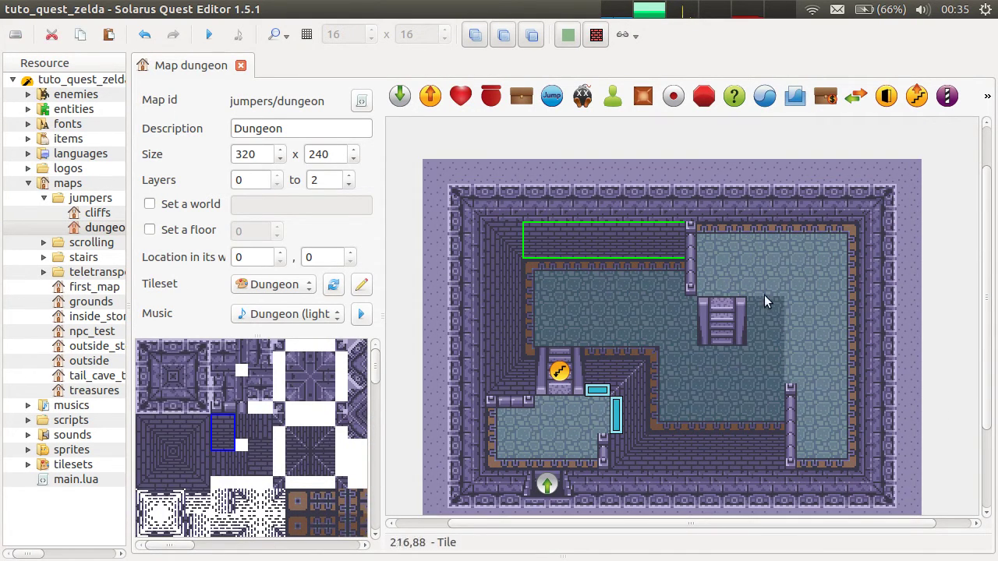
pyautogui.keyDown('ctrl'); pyautogui.click(507, 235); pyautogui.keyUp('ctrl')
pyautogui.keyDown('ctrl'); pyautogui.click(496, 333); pyautogui.keyUp('ctrl')
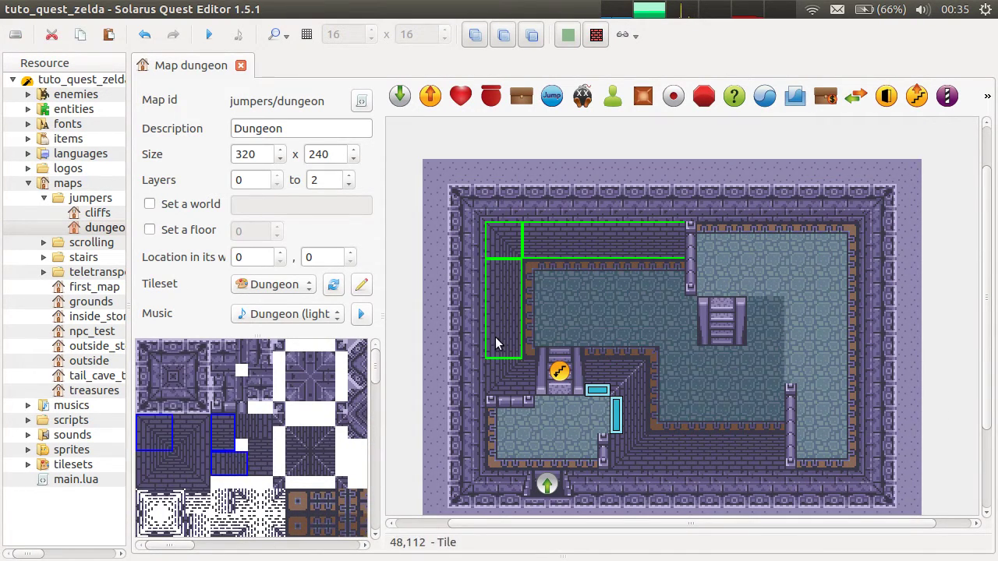
pyautogui.keyDown('ctrl'); pyautogui.click(527, 274); pyautogui.keyUp('ctrl')
pyautogui.keyDown('ctrl'); pyautogui.click(547, 266); pyautogui.keyUp('ctrl')
pyautogui.keyDown('ctrl'); pyautogui.click(545, 303); pyautogui.keyUp('ctrl')
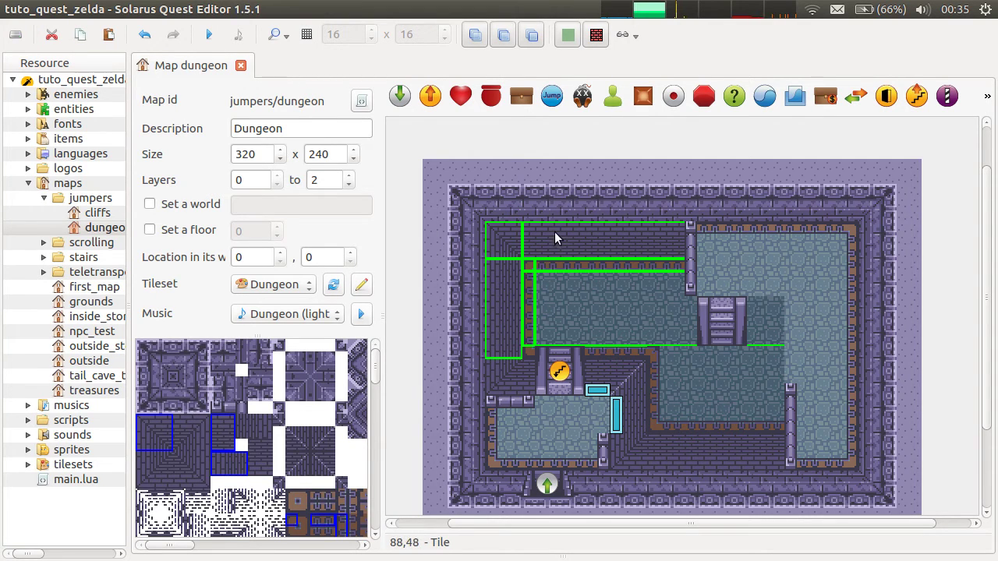
pyautogui.click(534, 205)
pyautogui.keyDown('ctrl'); pyautogui.click(467, 206); pyautogui.keyUp('ctrl')
pyautogui.keyDown('ctrl'); pyautogui.click(470, 302); pyautogui.keyUp('ctrl')
pyautogui.click(459, 172)
pyautogui.keyDown('ctrl'); pyautogui.click(435, 219); pyautogui.keyUp('ctrl')
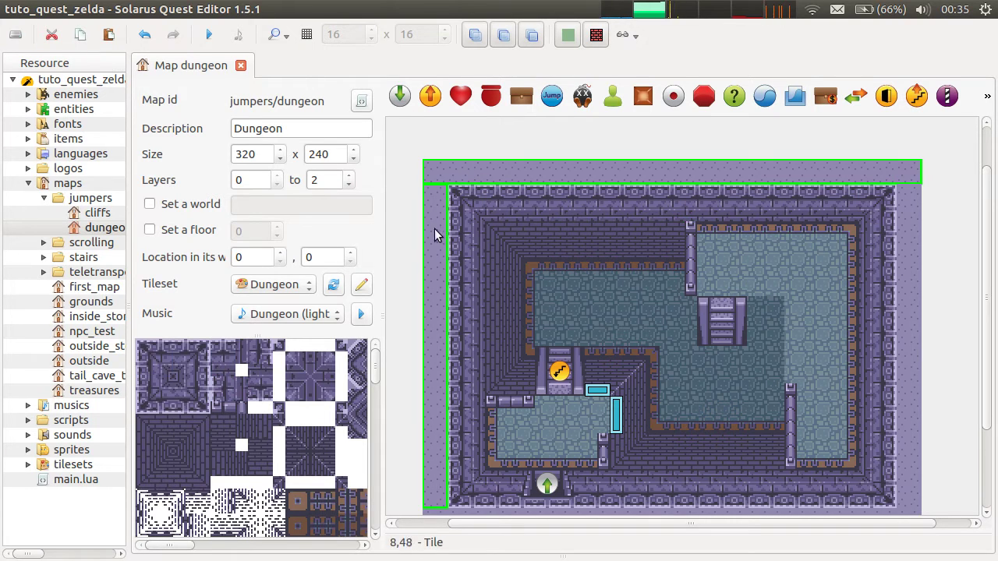
pyautogui.click(418, 236)
# Step: Place a round grey stone tile on the upper part of the L-shaped floor and move it to layer 2
pyautogui.scroll(-5, 265, 425)
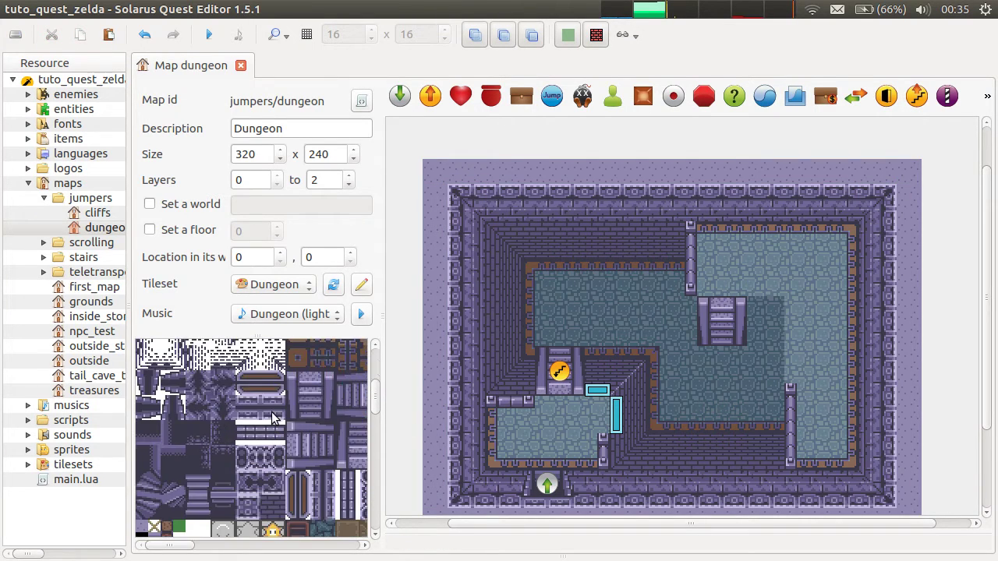
pyautogui.scroll(-3, 273, 418)
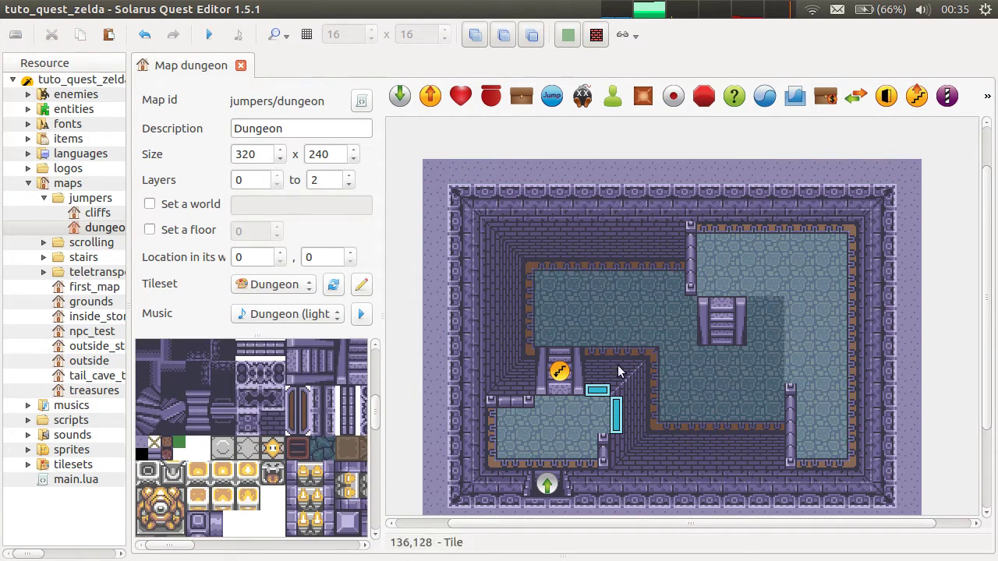
pyautogui.scroll(-3, 333, 383)
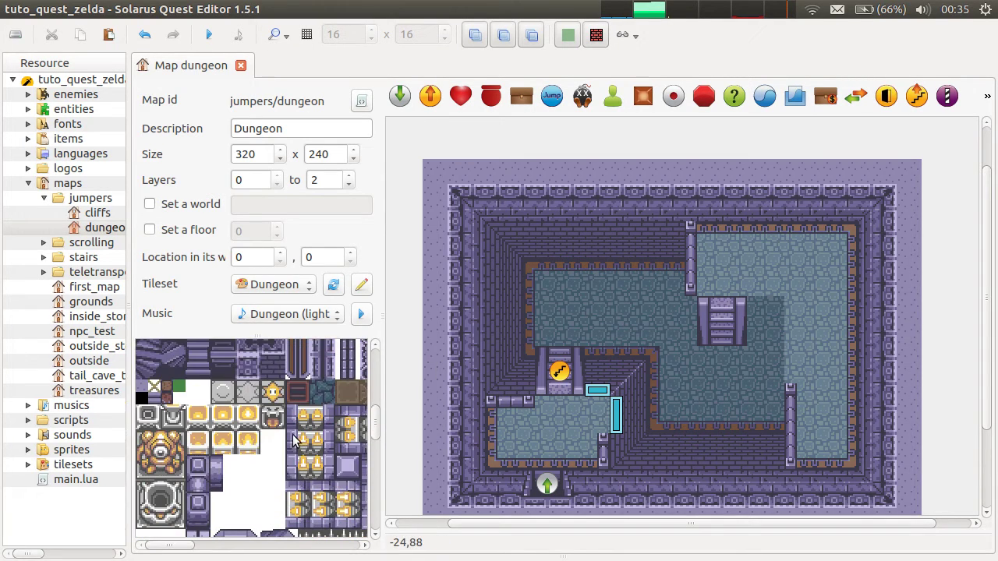
pyautogui.click(219, 396)
pyautogui.click(622, 311)
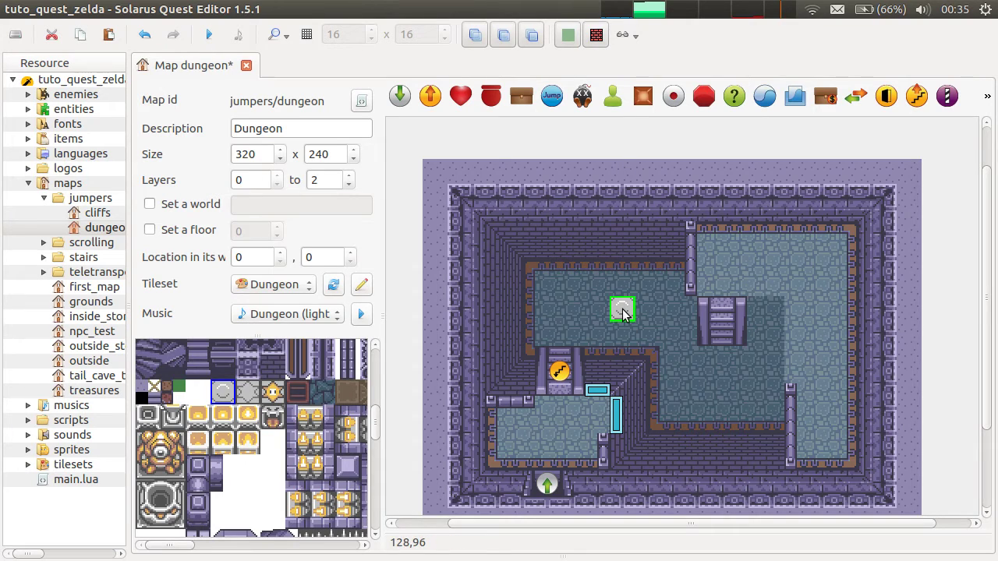
pyautogui.rightClick(622, 312)
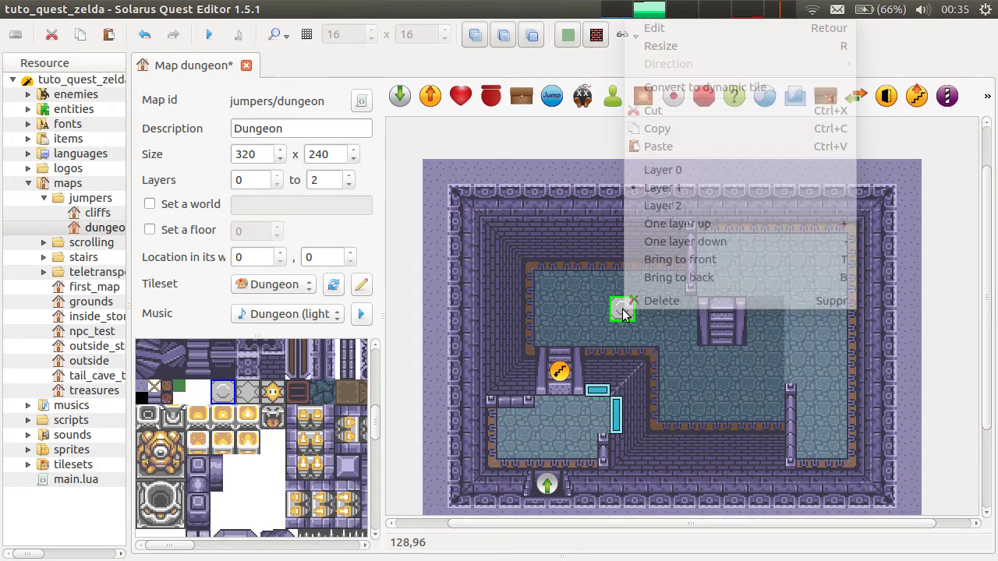
pyautogui.click(655, 205)
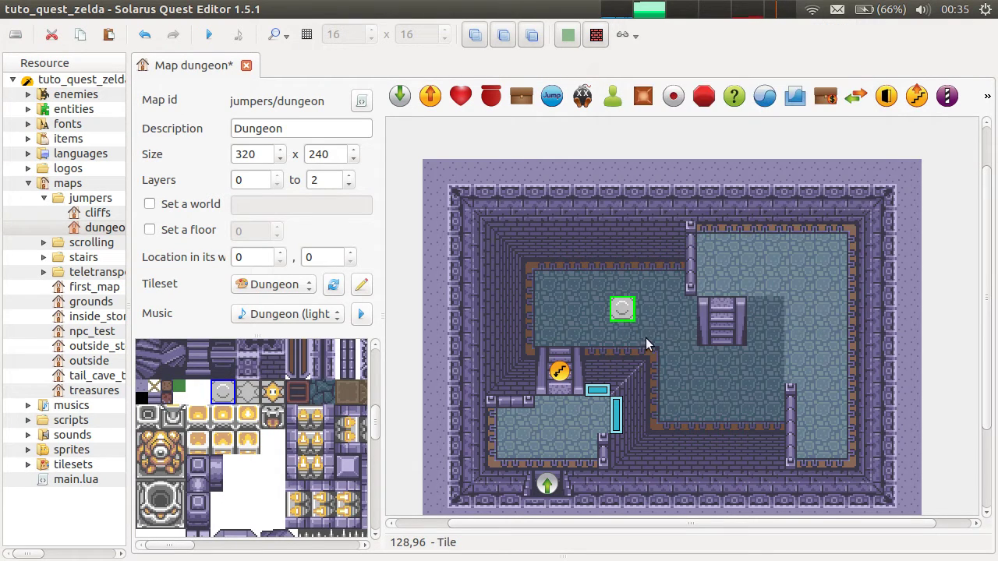
# Step: Delete the round grey stone tile from the upper part of the L-shaped floor
pyautogui.click(474, 34)
pyautogui.click(474, 34)
pyautogui.click(616, 413)
pyautogui.click(624, 312)
pyautogui.click(259, 466)
pyautogui.click(750, 383)
pyautogui.press('Delete')
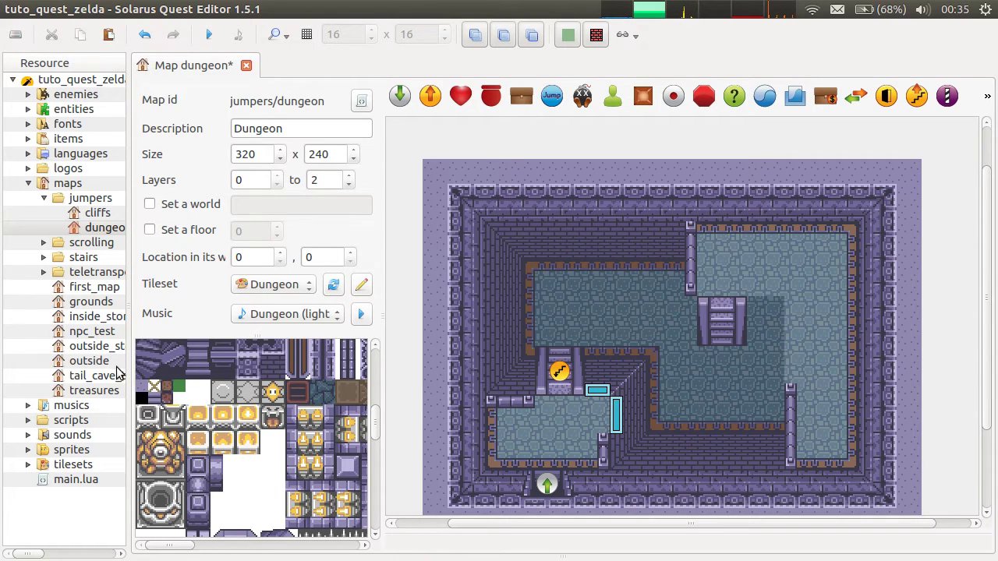
# Step: Try a round grey stone tile on the light upper floor, remove it again and save the map
pyautogui.click(225, 401)
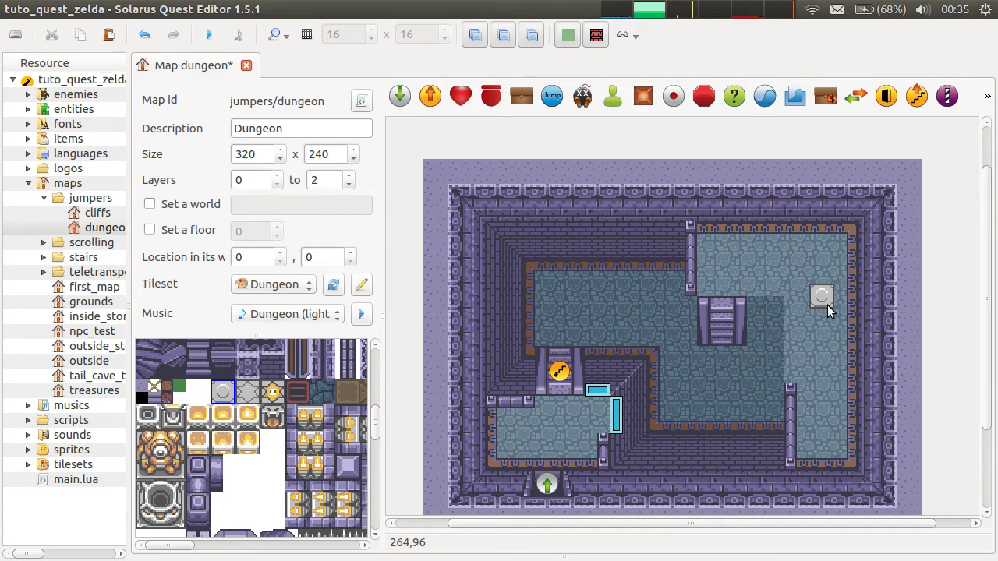
pyautogui.click(828, 305)
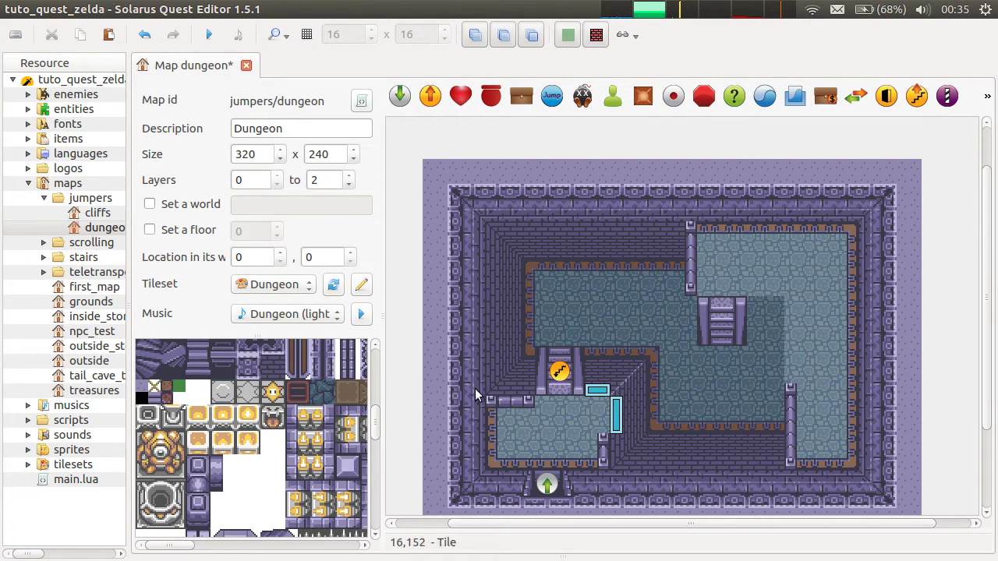
pyautogui.hotkey('ctrl', 's')
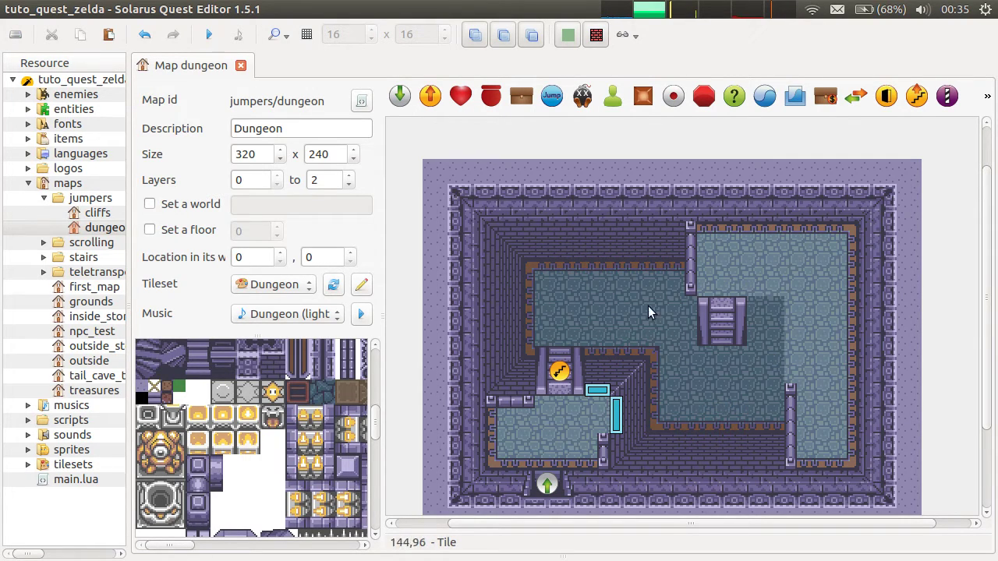
pyautogui.click(361, 284)
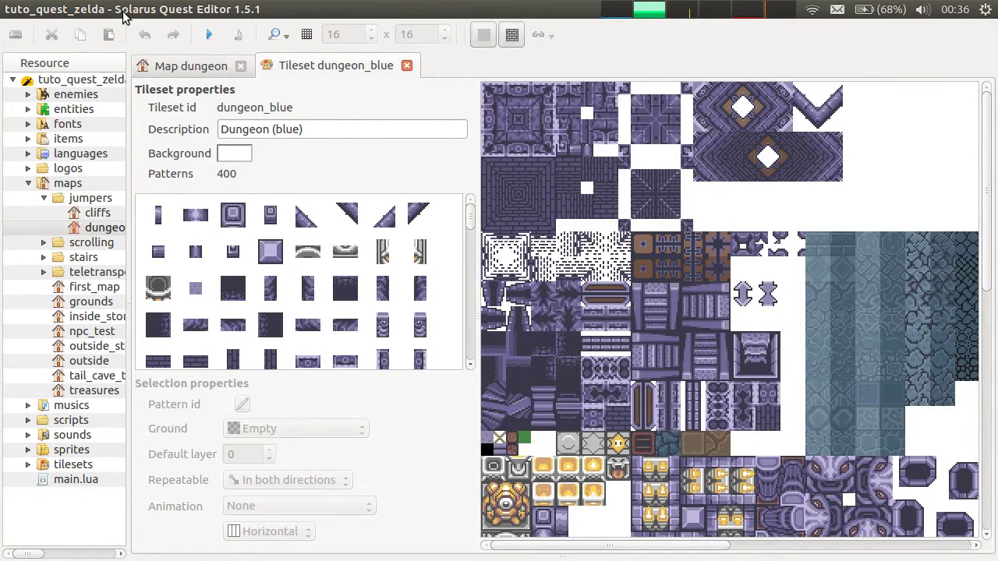
pyautogui.click(406, 66)
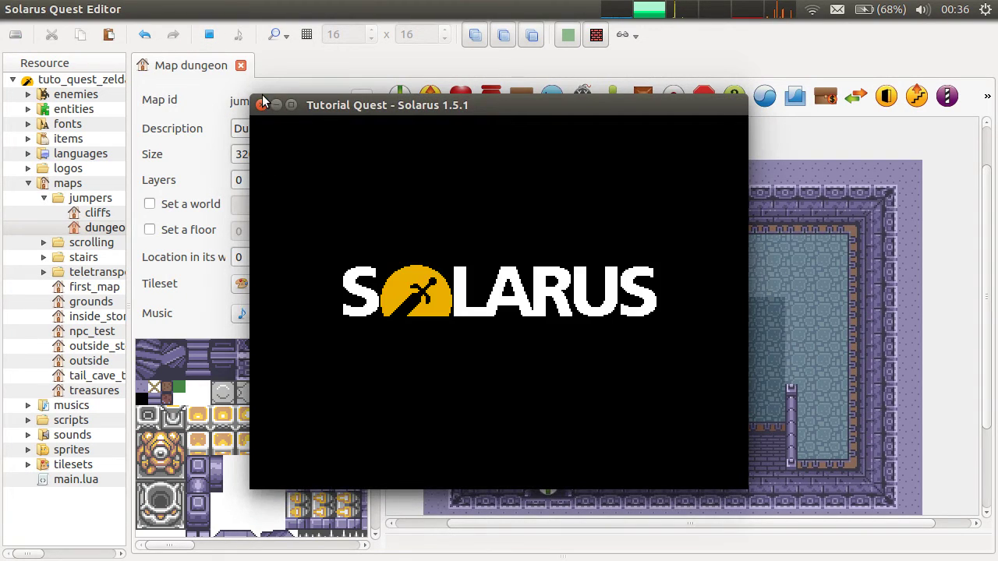
pyautogui.click(260, 103)
# Step: Copy the platform stairs entity onto the upper staircase, set its direction to Up, and save the map
pyautogui.moveTo(567, 373); pyautogui.dragTo(723, 331)
pyautogui.doubleClick(723, 325)
pyautogui.click(434, 304)
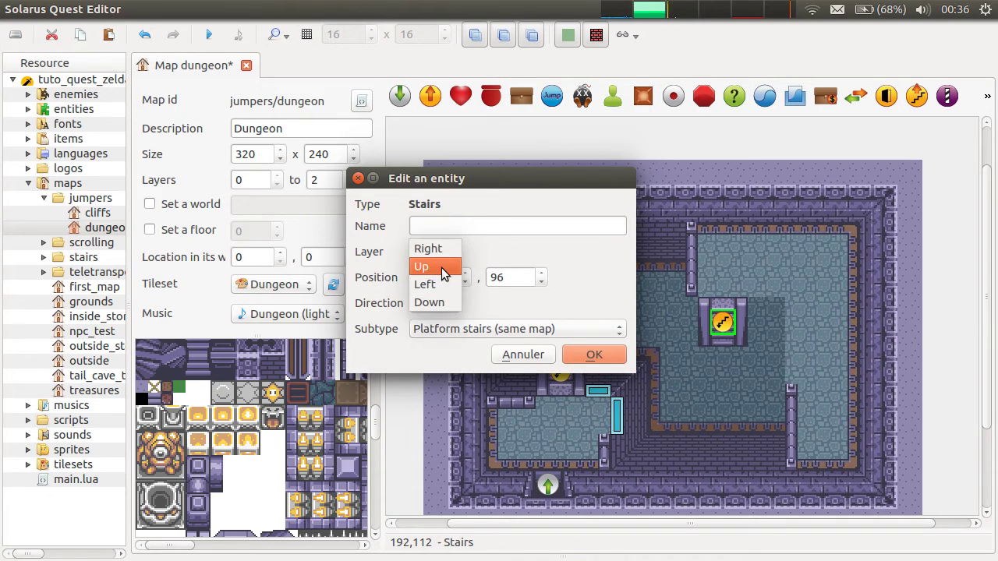
pyautogui.click(441, 267)
pyautogui.click(595, 352)
pyautogui.hotkey('ctrl', 's')
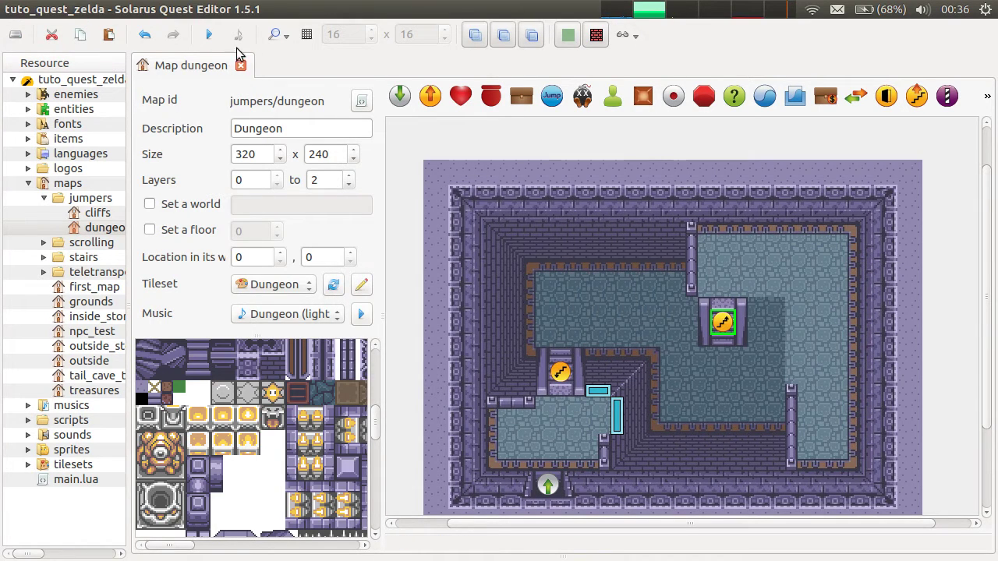
# Step: Run the quest and test walking the hero up and down the staircases between the floors
pyautogui.click(209, 34)
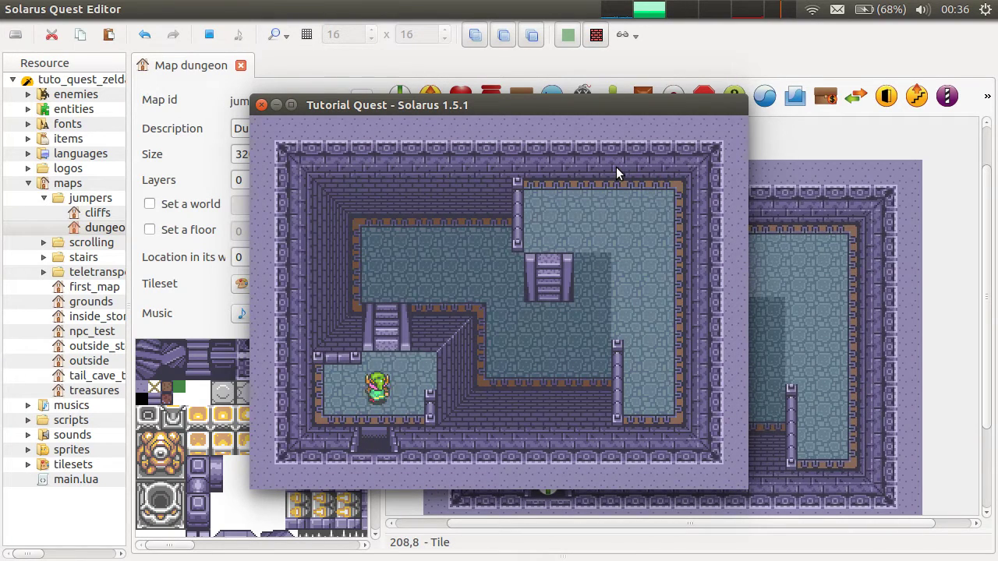
pyautogui.press('Right')
pyautogui.press('Up')
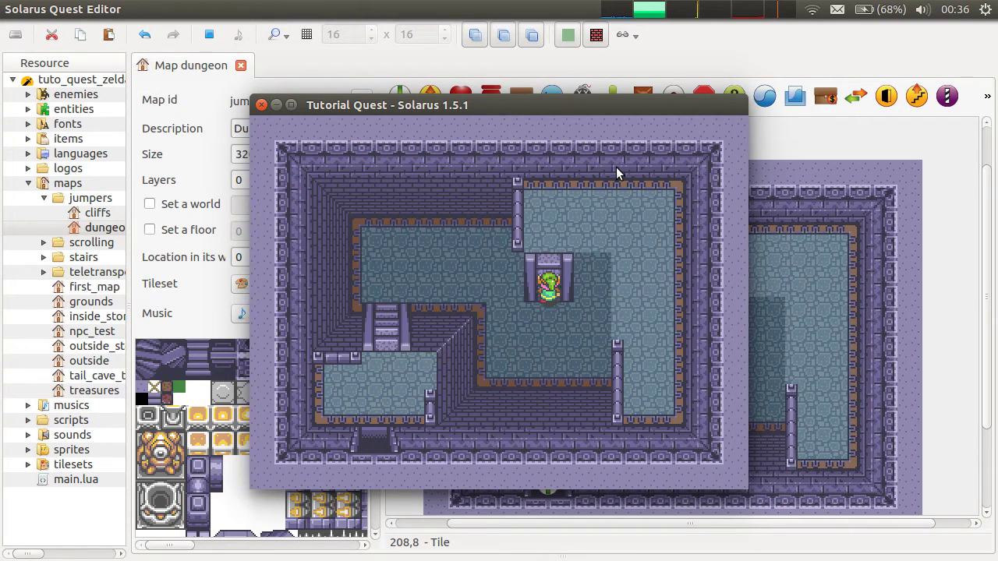
pyautogui.press('Down')
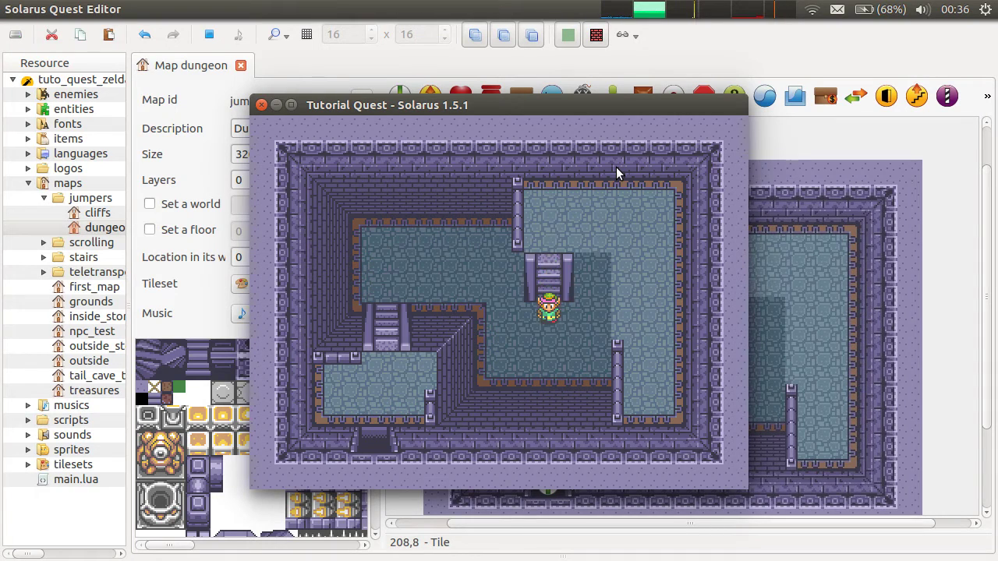
pyautogui.press('Right')
pyautogui.press('Down')
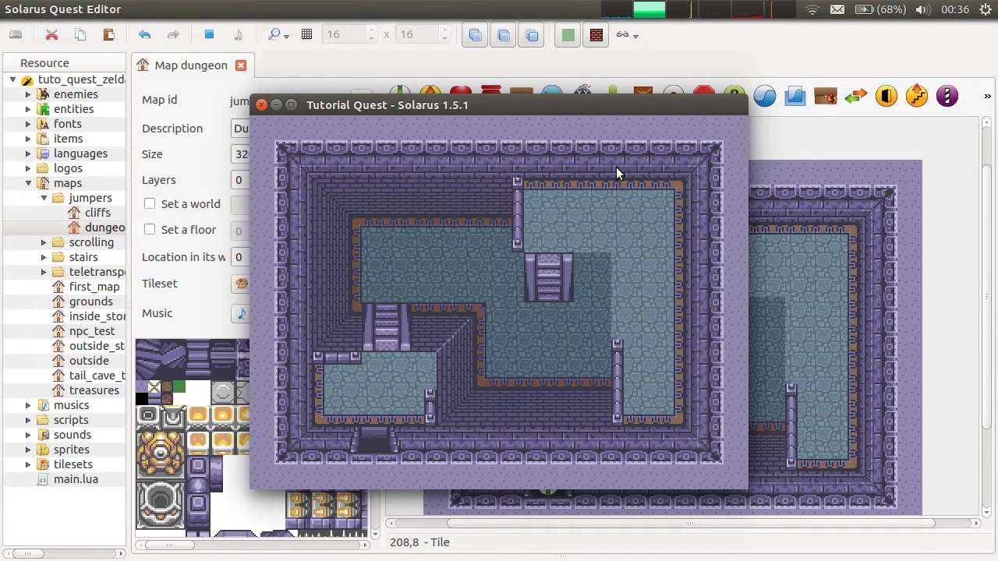
pyautogui.press('Up')
pyautogui.press('Left')
pyautogui.press('Up')
pyautogui.press('Right')
pyautogui.press('Down')
pyautogui.press('Right')
pyautogui.press('Left')
pyautogui.press('Right')
pyautogui.press('Down')
pyautogui.press('Left')
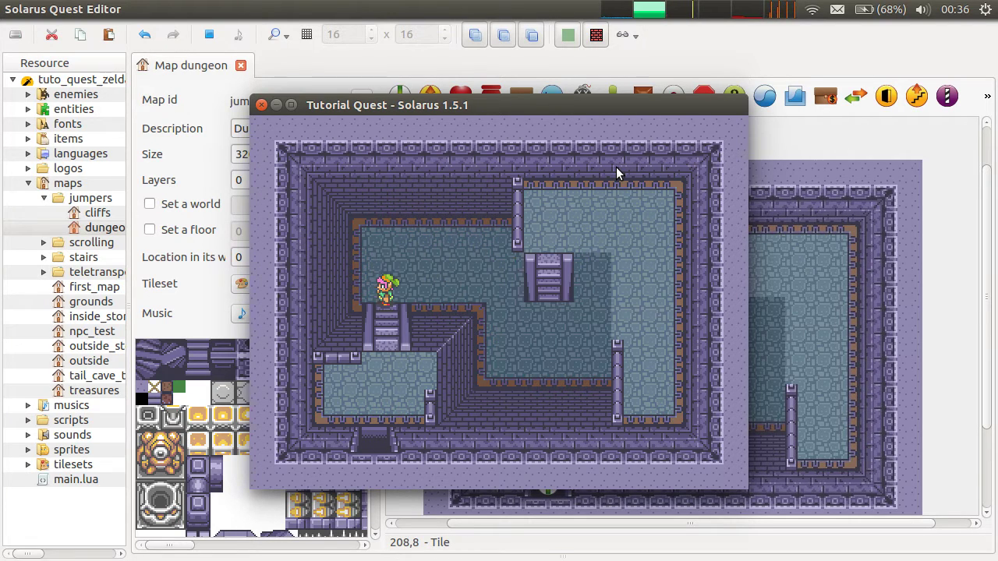
# Step: Walk the hero repeatedly around the L-shaped floor and the light upper floor to check movement between their layers
pyautogui.press('Right')
pyautogui.press('Up')
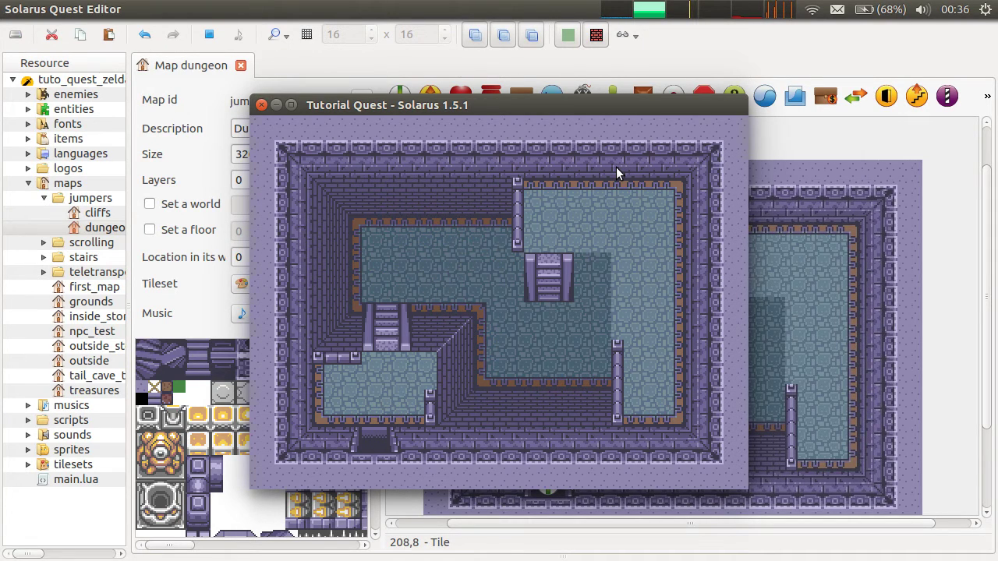
pyautogui.press('Down')
pyautogui.press('Right')
pyautogui.press('Down')
pyautogui.press('Left')
pyautogui.press('Down')
pyautogui.press('Left')
pyautogui.press('Right')
pyautogui.press('Up')
pyautogui.press('Right')
pyautogui.press('Down')
pyautogui.press('Left')
pyautogui.press('Up')
pyautogui.press('Up')
pyautogui.press('Left')
pyautogui.press('Down')
pyautogui.press('Right')
pyautogui.press('Up')
pyautogui.press('Right')
pyautogui.press('Down')
pyautogui.press('Down')
pyautogui.press('Left')
pyautogui.press('Up')
pyautogui.press('Right')
pyautogui.press('Down')
pyautogui.press('Up')
pyautogui.press('Right')
pyautogui.press('Left')
pyautogui.press('Right')
pyautogui.press('Left')
pyautogui.press('Down')
pyautogui.press('Left')
pyautogui.press('Up')
pyautogui.press('Up')
pyautogui.press('Right')
pyautogui.press('Down')
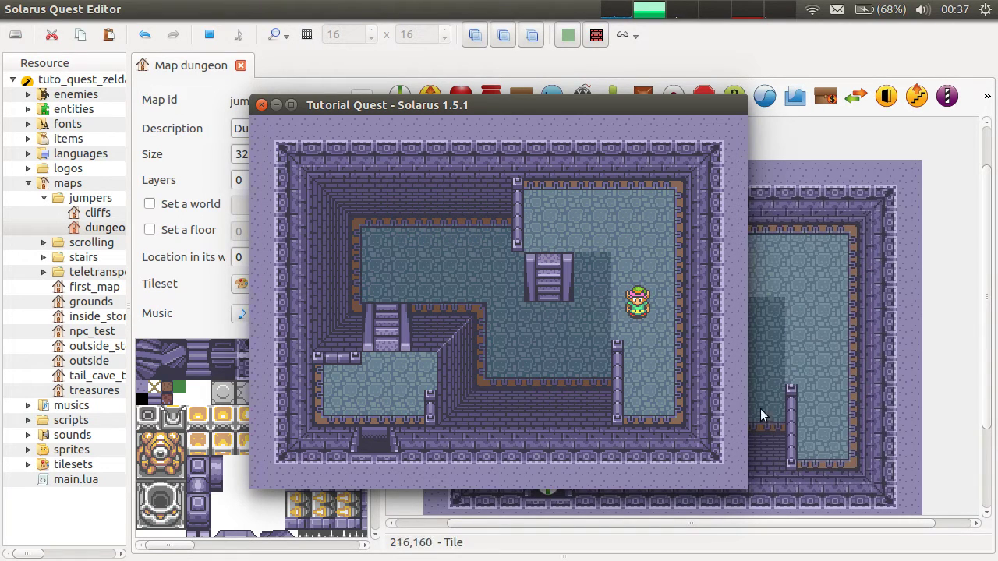
# Step: Test walking the hero off the light upper floor's open west edge over the L-shaped floor, and close the game
pyautogui.press('Left')
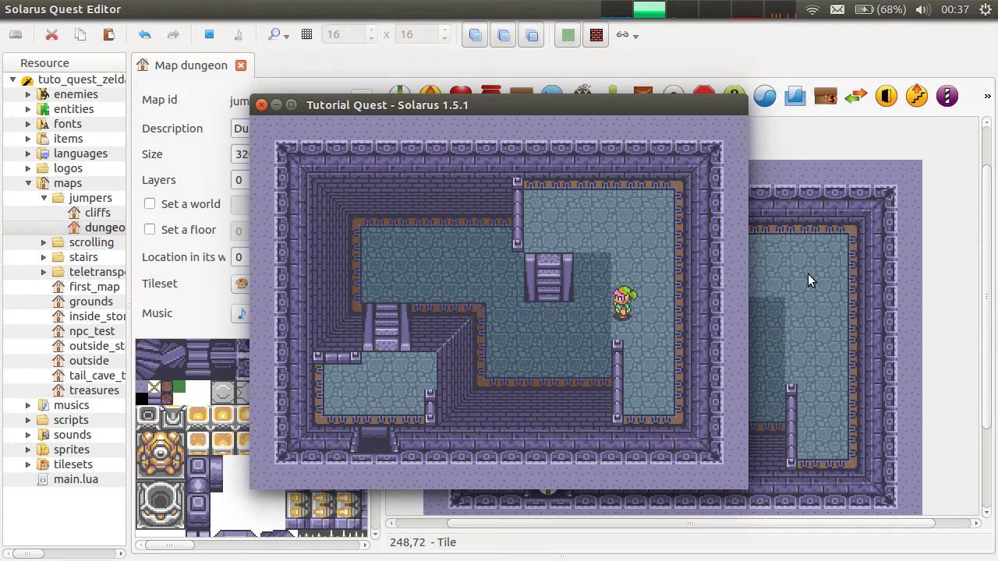
pyautogui.press('Left')
pyautogui.press('Down')
pyautogui.press('Up')
pyautogui.press('Up')
pyautogui.press('Down')
pyautogui.press('Down')
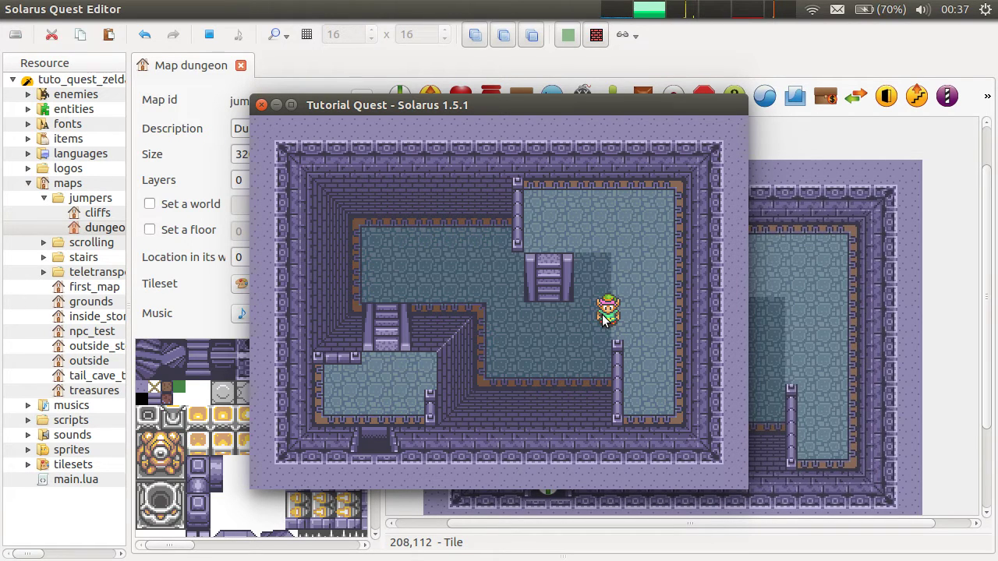
pyautogui.press('Left')
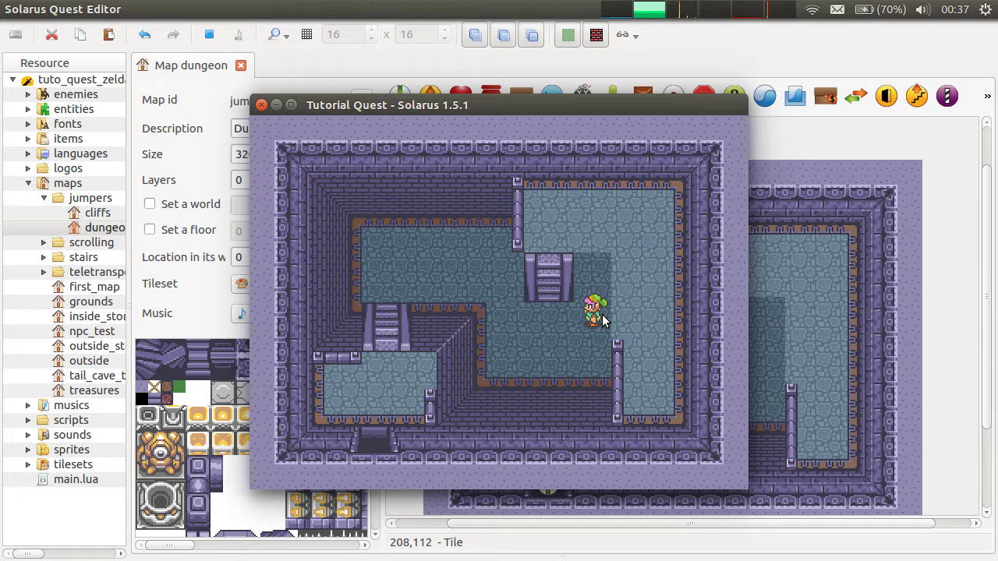
pyautogui.press('Down')
pyautogui.press('Left')
pyautogui.press('Up')
pyautogui.press('Right')
pyautogui.press('Down')
pyautogui.press('Down')
pyautogui.press('Left')
pyautogui.press('Down')
pyautogui.click(262, 105)
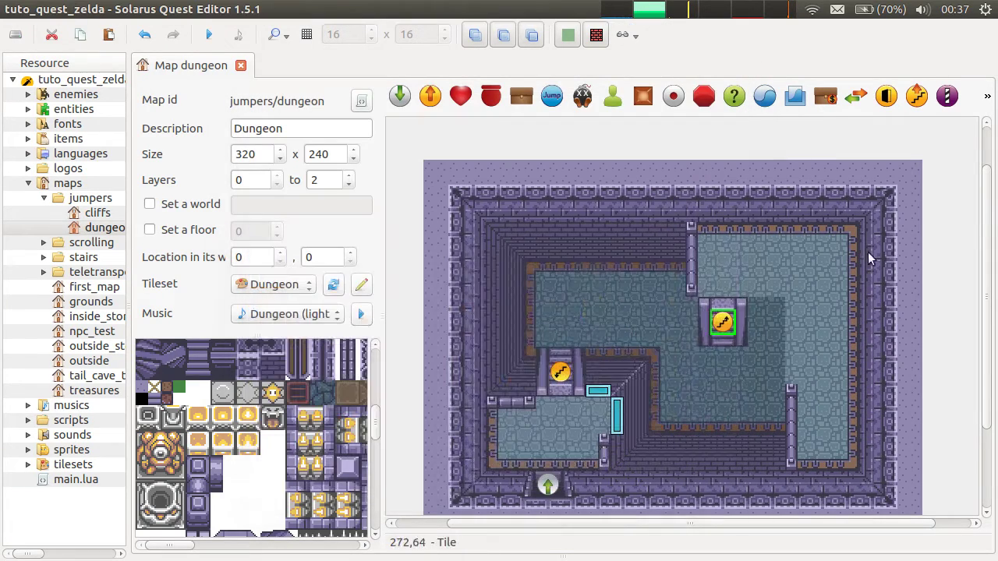
# Step: Copy the vertical jumper to the light upper floor's west edge, set its direction to Left, resize it to 8 x 56, and save
pyautogui.click(616, 421)
pyautogui.hotkey('ctrl', 'v')
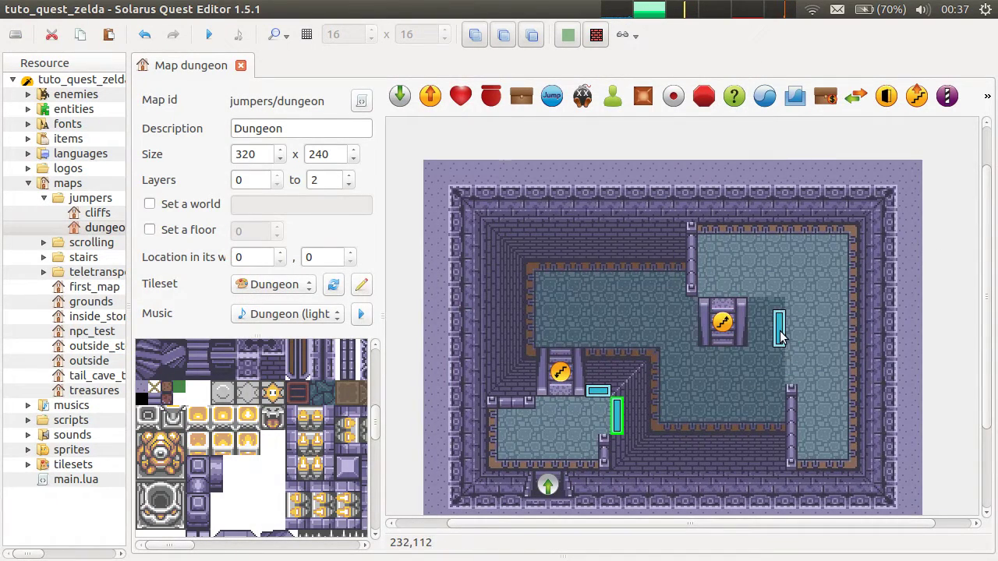
pyautogui.click(779, 329)
pyautogui.rightClick(780, 331)
pyautogui.moveTo(891, 107)
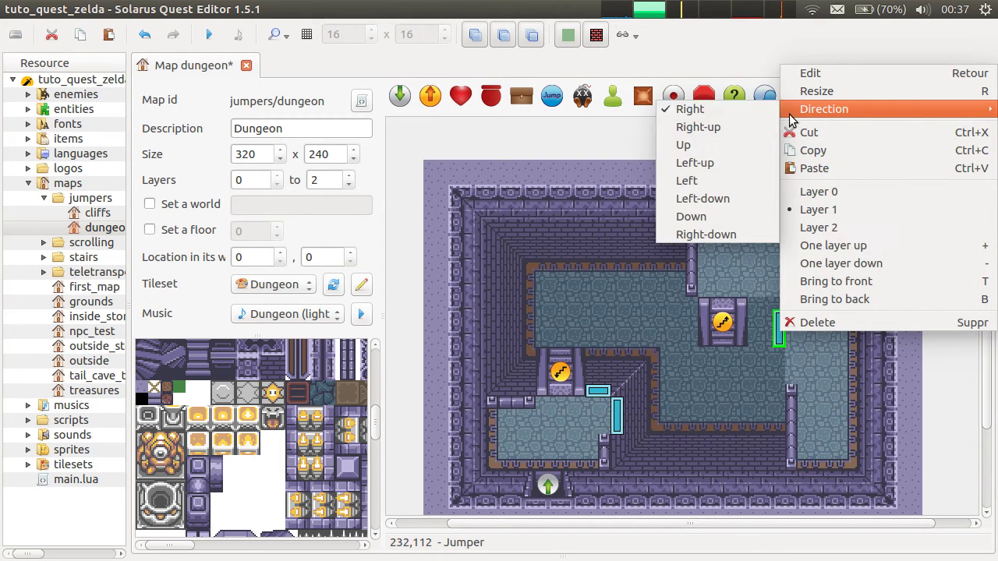
pyautogui.click(760, 180)
pyautogui.click(788, 387)
pyautogui.moveTo(781, 344); pyautogui.dragTo(781, 333)
pyautogui.press('r')
pyautogui.moveTo(785, 376); pyautogui.dragTo(785, 382)
pyautogui.hotkey('ctrl', 's')
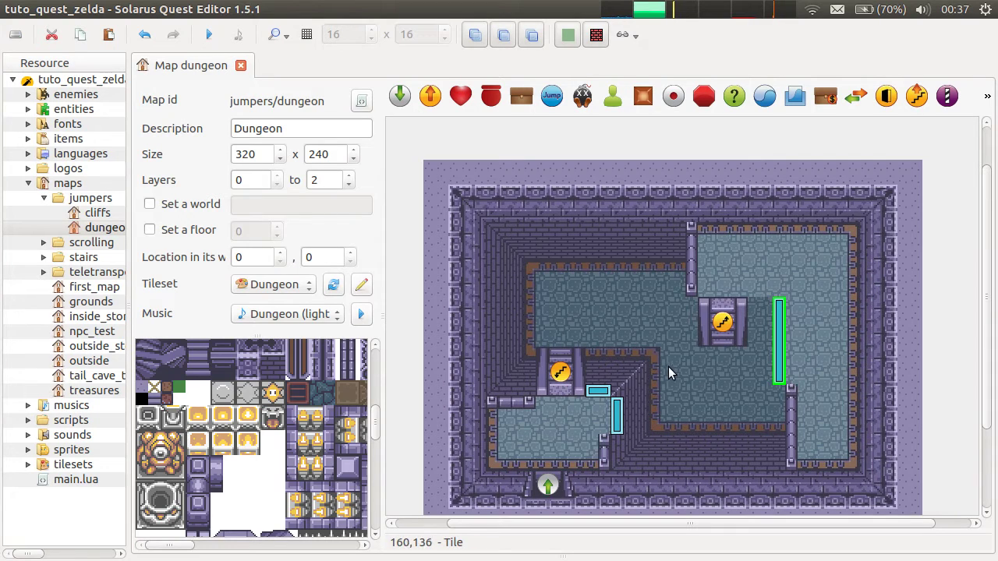
# Step: Check the new jumper's jump length in its properties and its alignment against the 16 x 16 grid
pyautogui.doubleClick(781, 353)
pyautogui.click(511, 345)
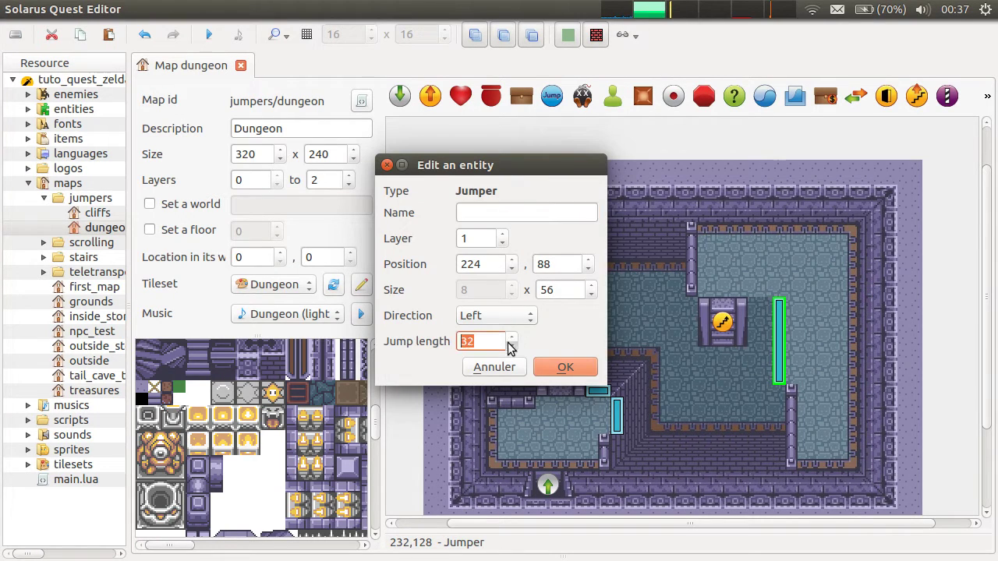
pyautogui.click(564, 368)
pyautogui.hotkey('ctrl', 'g')
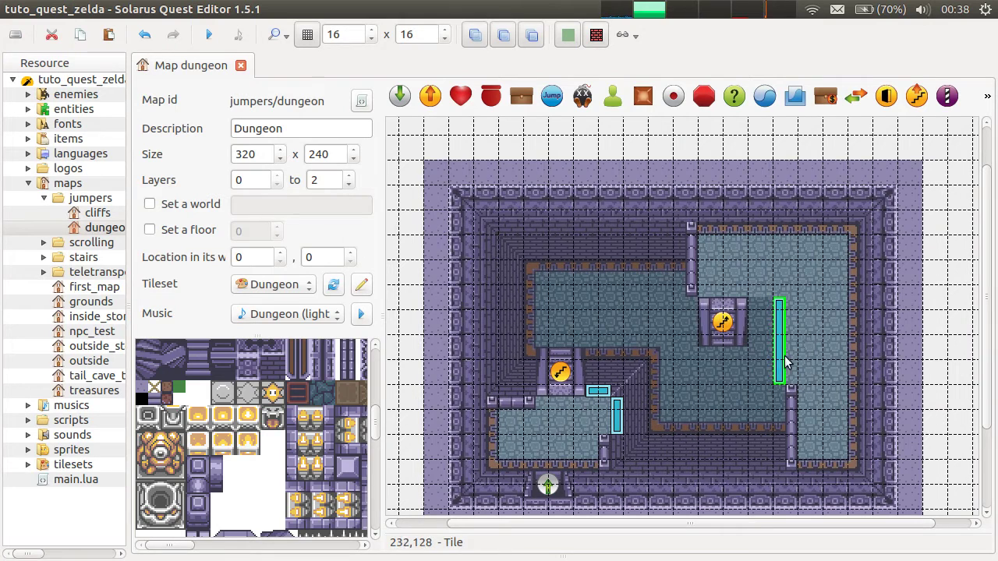
pyautogui.hotkey('ctrl', 'g')
# Step: Copy the new jumper as a horizontal one with direction Down, fit it between the upper staircase and the vertical jumper, and save
pyautogui.hotkey('ctrl', 'c')
pyautogui.hotkey('ctrl', 'v')
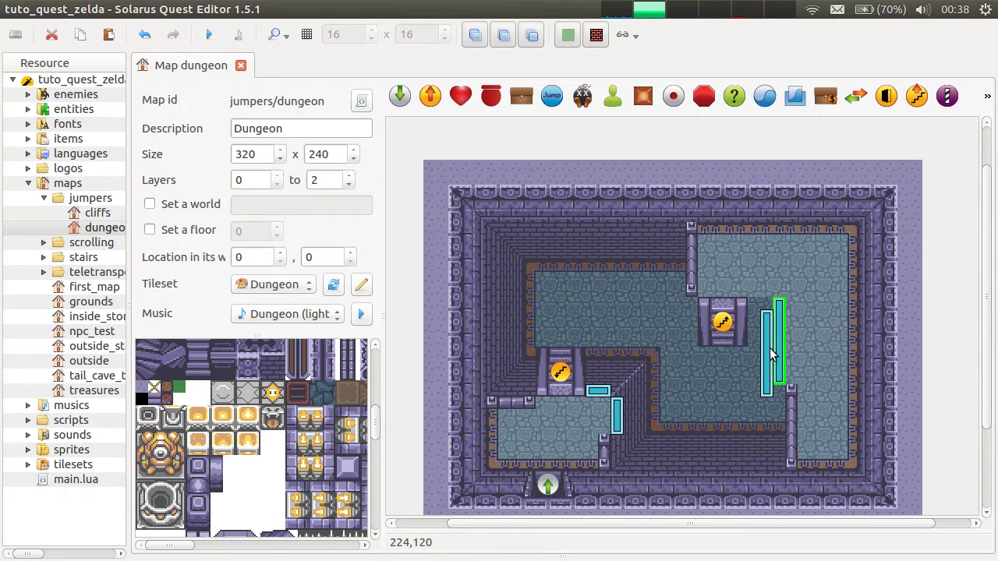
pyautogui.doubleClick(762, 349)
pyautogui.click(492, 316)
pyautogui.click(488, 348)
pyautogui.click(560, 363)
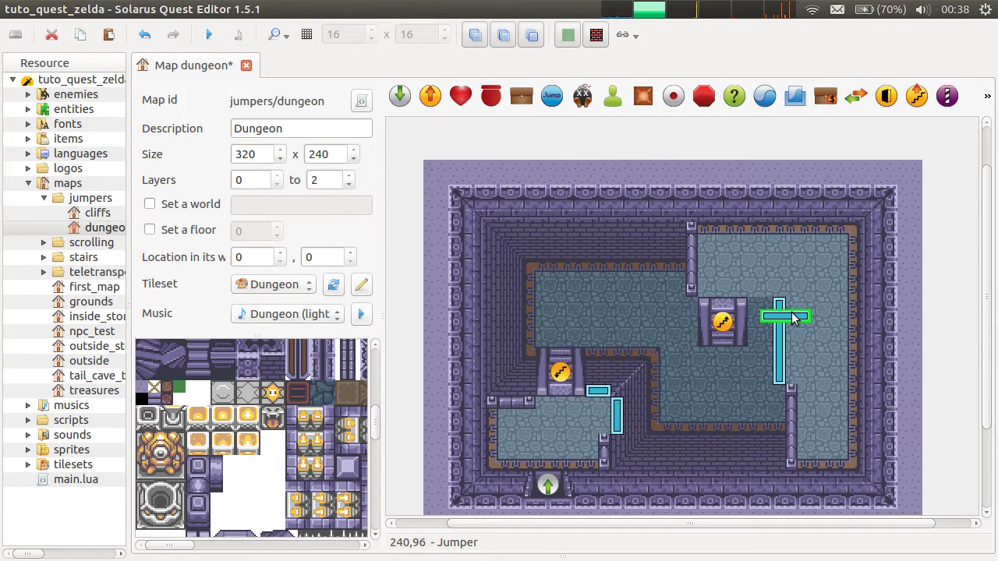
pyautogui.moveTo(790, 315); pyautogui.dragTo(777, 310)
pyautogui.hotkey('ctrl', 's')
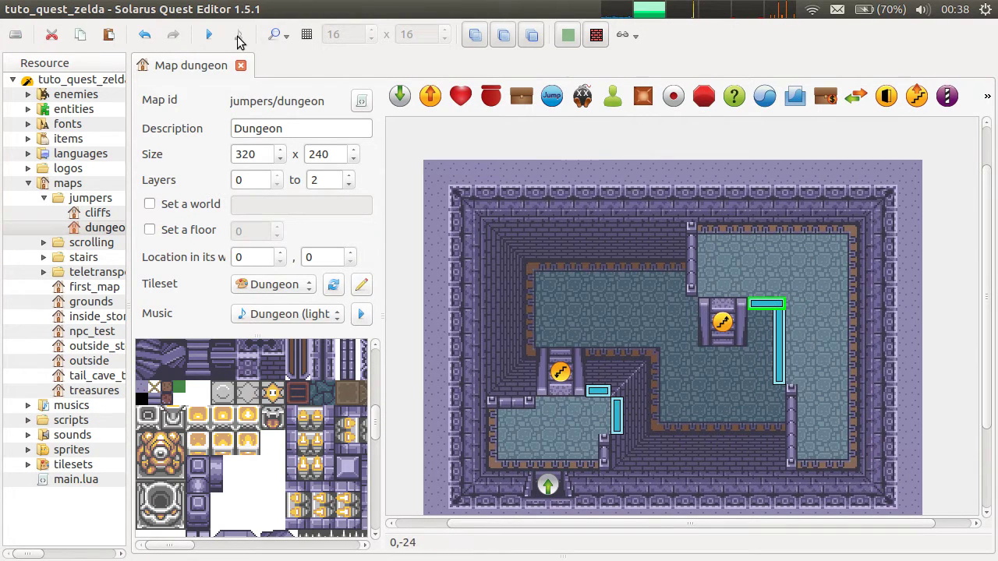
# Step: Run the quest and test the staircases and the new jumpers by moving the hero between the floors
pyautogui.click(208, 35)
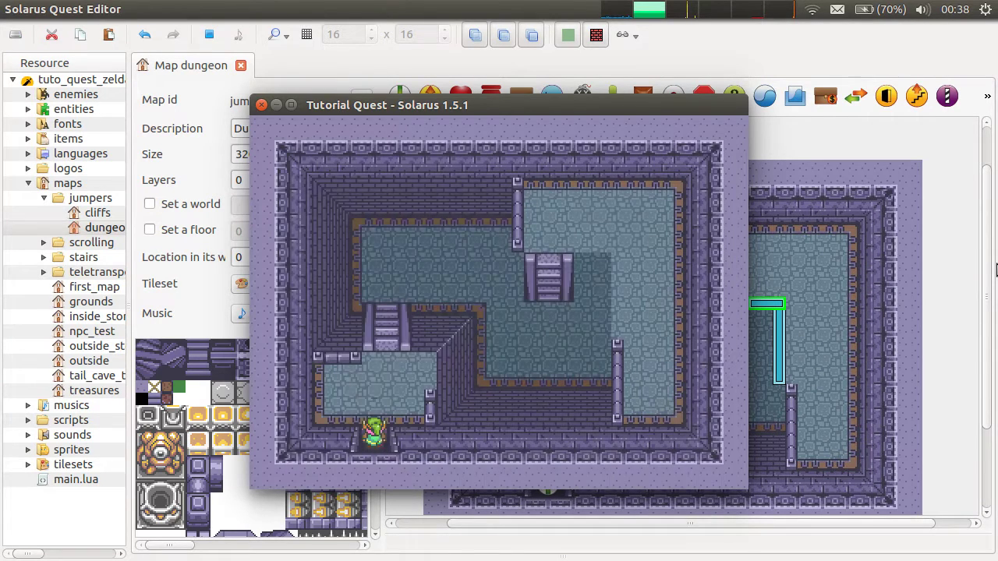
pyautogui.press('Up')
pyautogui.press('Right')
pyautogui.press('Right')
pyautogui.press('Up')
pyautogui.press('Right')
pyautogui.press('Down')
pyautogui.press('Left')
pyautogui.press('Left')
pyautogui.press('Left')
pyautogui.press('Up')
pyautogui.press('Right')
pyautogui.press('Left')
pyautogui.press('Down')
pyautogui.press('Left')
pyautogui.press('Up')
pyautogui.press('Right')
pyautogui.press('Down')
pyautogui.press('Up')
pyautogui.press('Down')
pyautogui.press('Left')
pyautogui.press('Left')
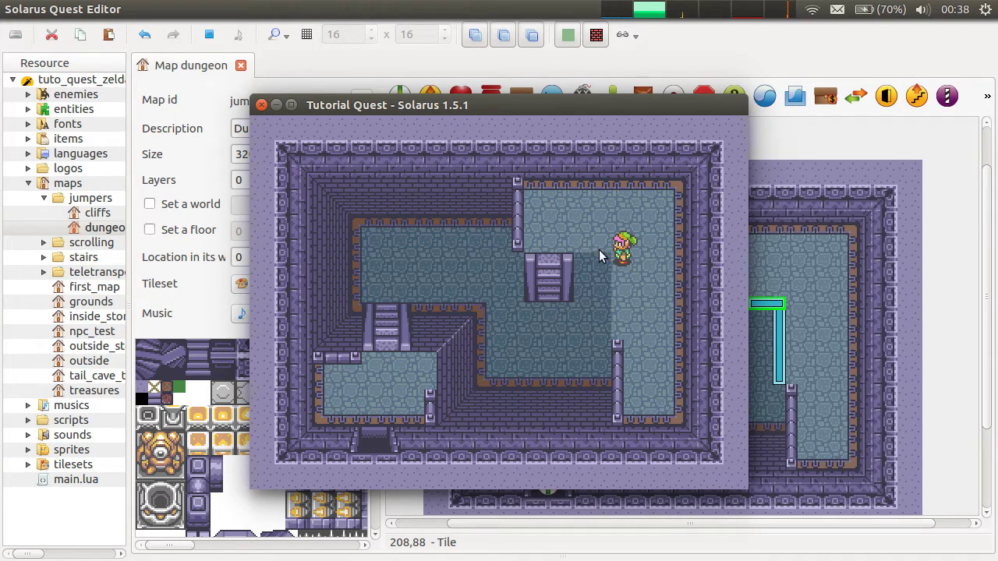
# Step: Test the hero's movement around the corner where the horizontal and vertical jumpers meet, and close the game
pyautogui.press('Up')
pyautogui.press('Left')
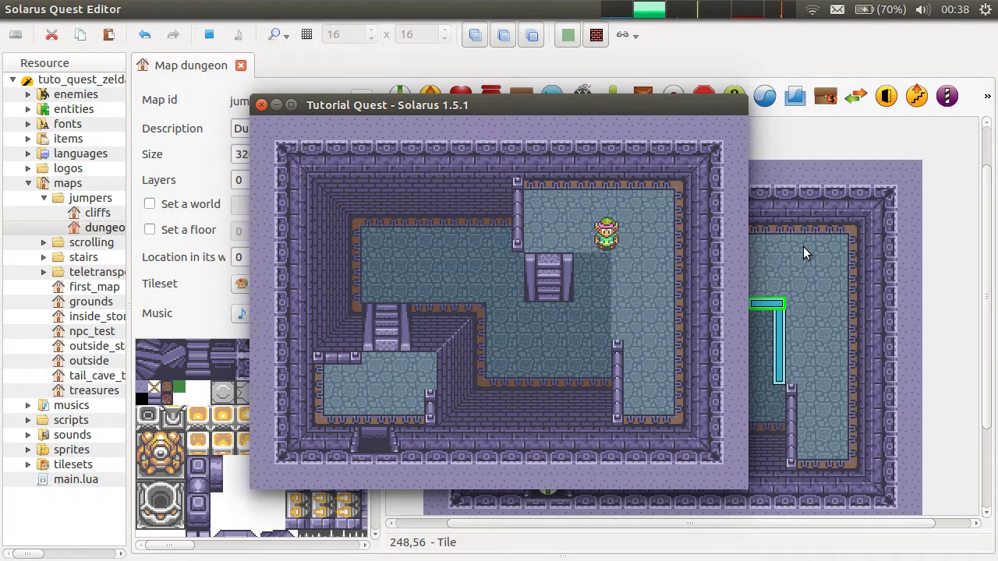
pyautogui.press('Down')
pyautogui.press('Right')
pyautogui.press('Up')
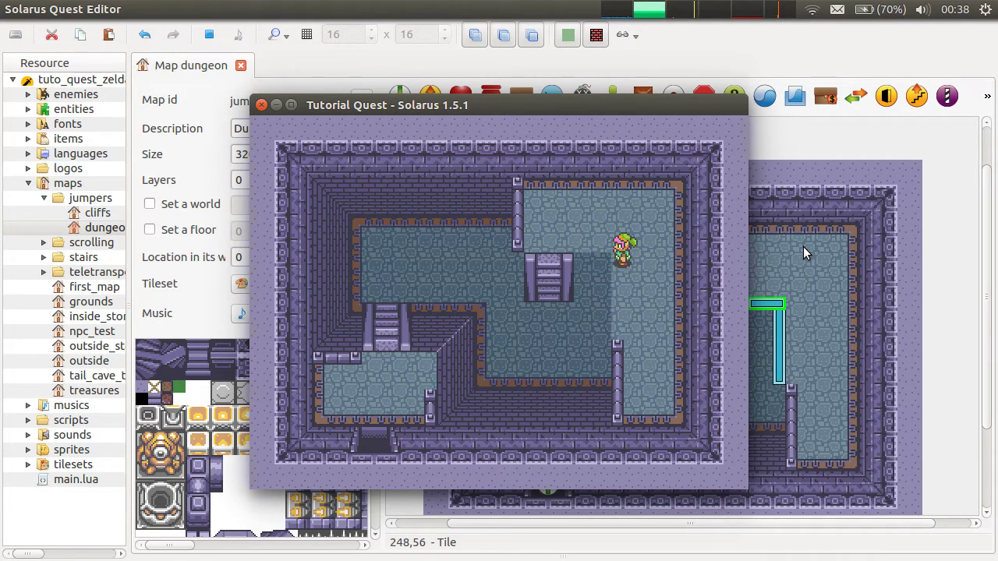
pyautogui.press('Up')
pyautogui.press('Left')
pyautogui.press('Up')
pyautogui.press('Down')
pyautogui.press('Right')
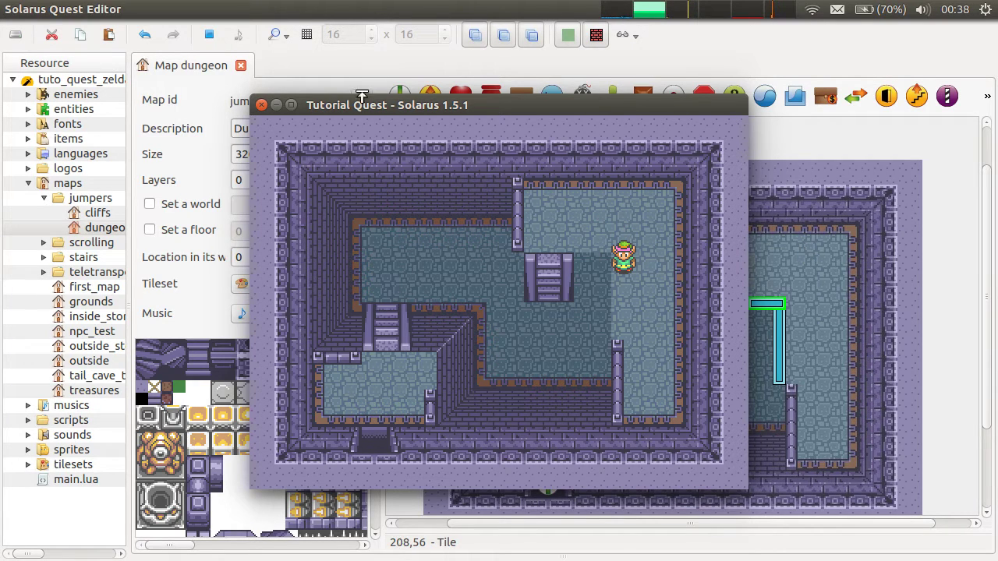
pyautogui.click(261, 106)
# Step: Delete the horizontal jumper and copy a barrier end piece to the spot just east of the upper staircase
pyautogui.click(743, 337)
pyautogui.click(775, 304)
pyautogui.press('Delete')
pyautogui.click(691, 295)
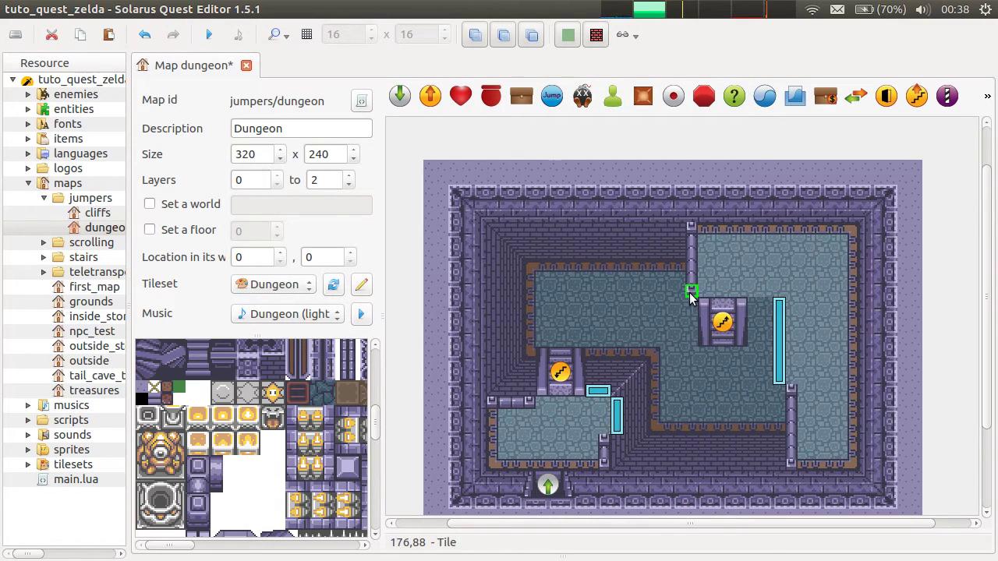
pyautogui.click(754, 306)
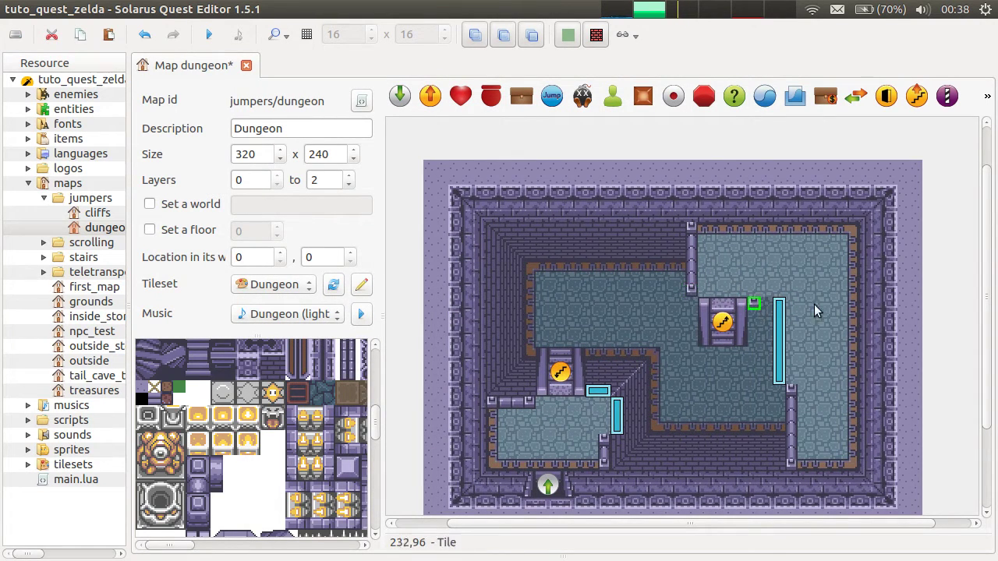
# Step: Copy a horizontal barrier section next to the end piece beside the upper staircase, shifting the vertical jumper east to make room
pyautogui.click(514, 403)
pyautogui.hotkey('ctrl', 'c')
pyautogui.hotkey('ctrl', 'v')
pyautogui.moveTo(780, 314); pyautogui.dragTo(800, 313)
pyautogui.click(787, 301)
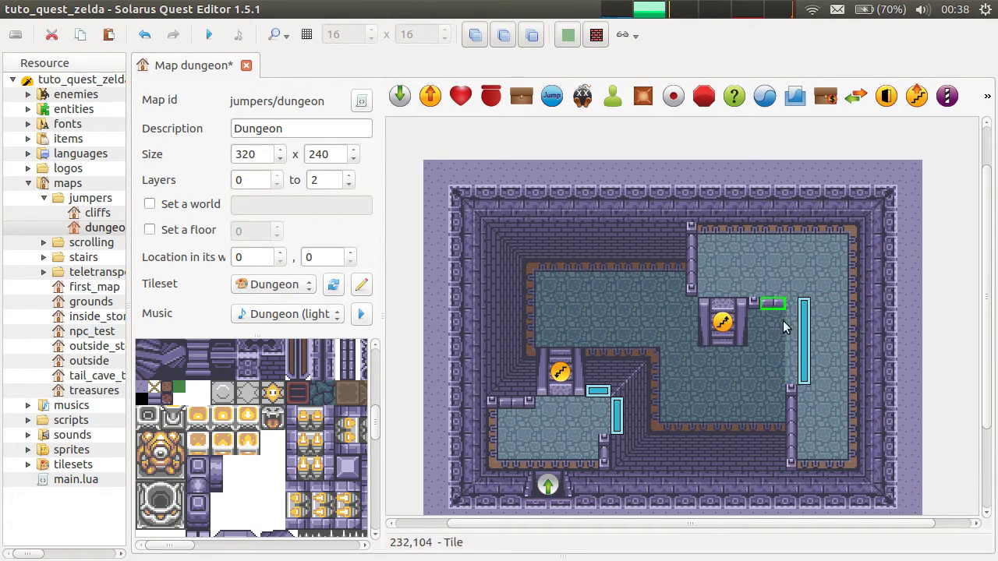
# Step: Copy a barrier end piece to the east end of the horizontal section beside the upper staircase
pyautogui.click(789, 391)
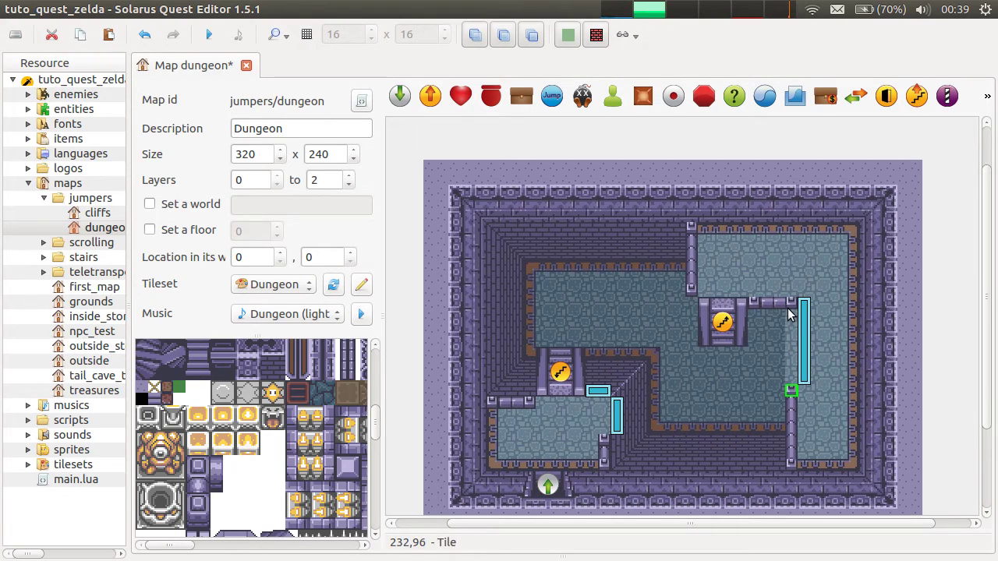
pyautogui.moveTo(803, 321); pyautogui.dragTo(785, 348)
pyautogui.press('r')
pyautogui.click(784, 374)
pyautogui.hotkey('ctrl', 's')
pyautogui.click(830, 366)
# Step: Undo the recent barrier and jumper edits, and redo the barrier changes beside the upper staircase
pyautogui.hotkey('ctrl', 'z')
pyautogui.hotkey('ctrl', 'z')
pyautogui.hotkey('ctrl', 'z')
pyautogui.hotkey('ctrl', 'z')
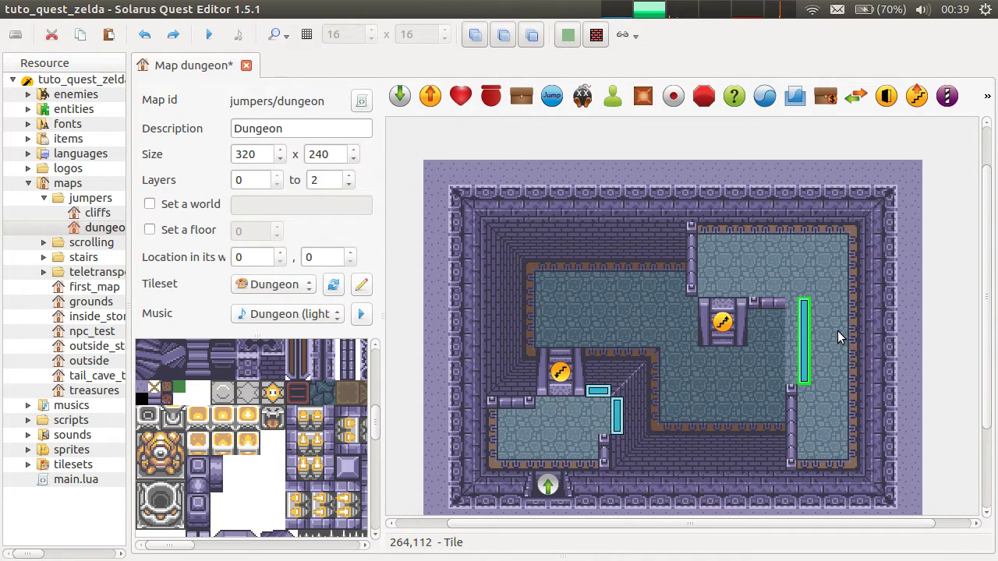
pyautogui.hotkey('ctrl', 'z')
pyautogui.hotkey('ctrl', 'z')
pyautogui.hotkey('ctrl', 'z')
pyautogui.hotkey('ctrl', 'z')
pyautogui.hotkey('ctrl', 'z')
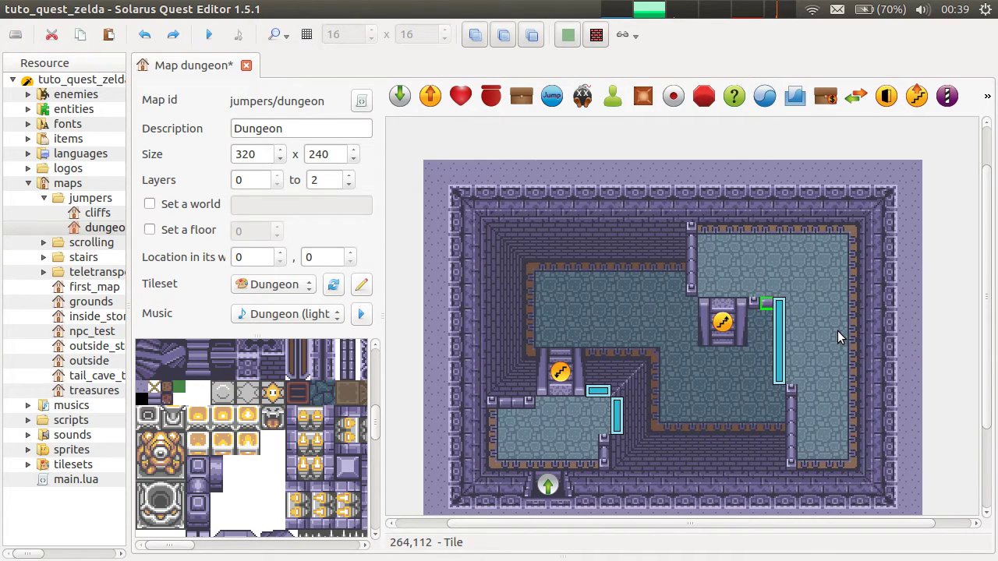
pyautogui.hotkey('ctrl', 'shift', 'z')
# Step: Move the vertical jumper west against the upper floor's edge, shorten it to start below the horizontal barrier, and save the map
pyautogui.moveTo(805, 339); pyautogui.dragTo(781, 353)
pyautogui.press('r')
pyautogui.click(781, 373)
pyautogui.hotkey('ctrl', 's')
pyautogui.click(784, 304)
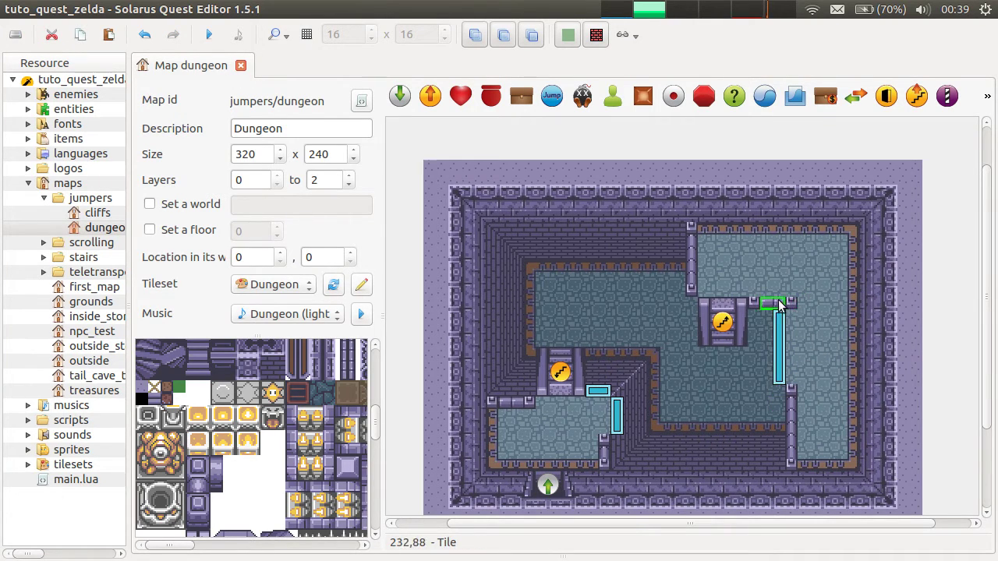
pyautogui.press('r')
pyautogui.click(767, 302)
pyautogui.moveTo(789, 302)
pyautogui.mouseDown()
pyautogui.moveTo(780, 302)
pyautogui.moveTo(805, 312)
pyautogui.mouseUp()
pyautogui.hotkey('ctrl', 's')
pyautogui.hotkey('ctrl', 's')
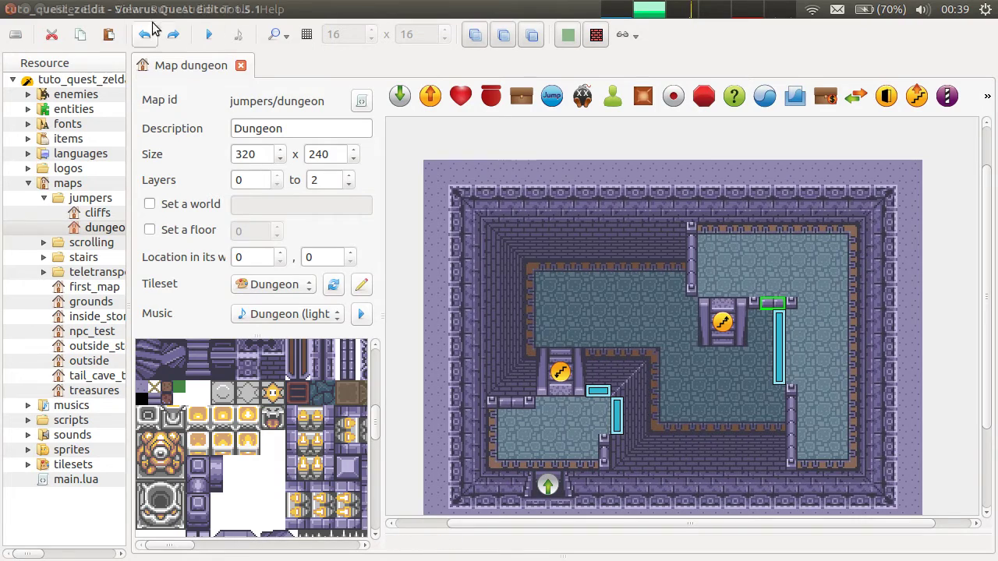
# Step: Run the quest, climb to the upper floor and test jumping west just below the barrier's end piece, and close the game
pyautogui.click(209, 34)
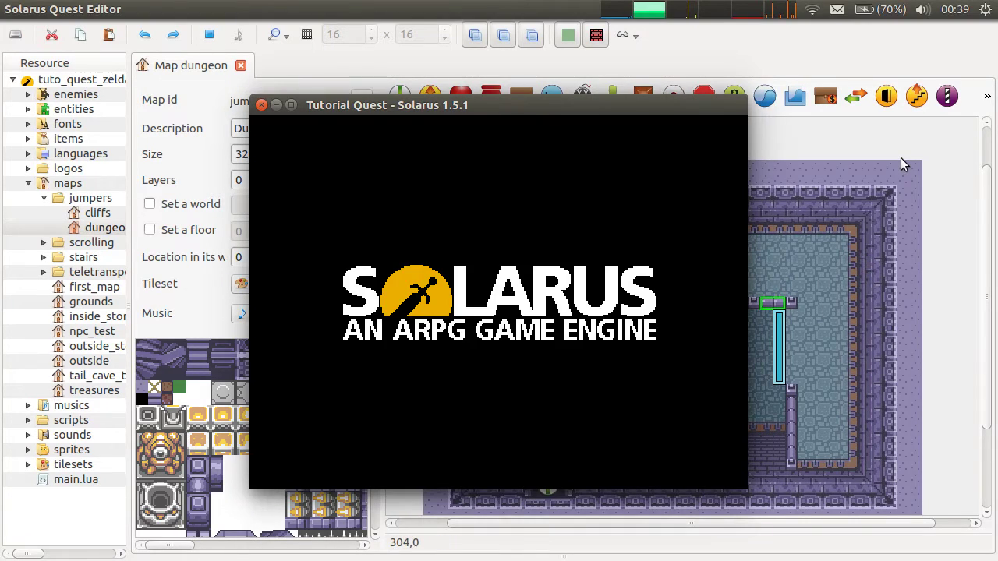
pyautogui.press('Up')
pyautogui.press('Right')
pyautogui.press('Right')
pyautogui.press('Up')
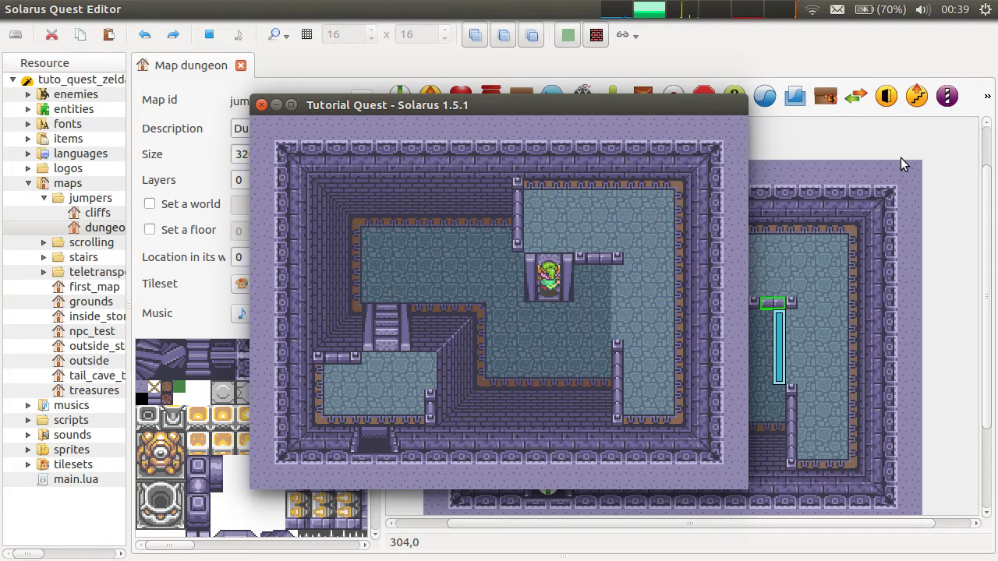
pyautogui.press('Right')
pyautogui.press('Right')
pyautogui.press('Down')
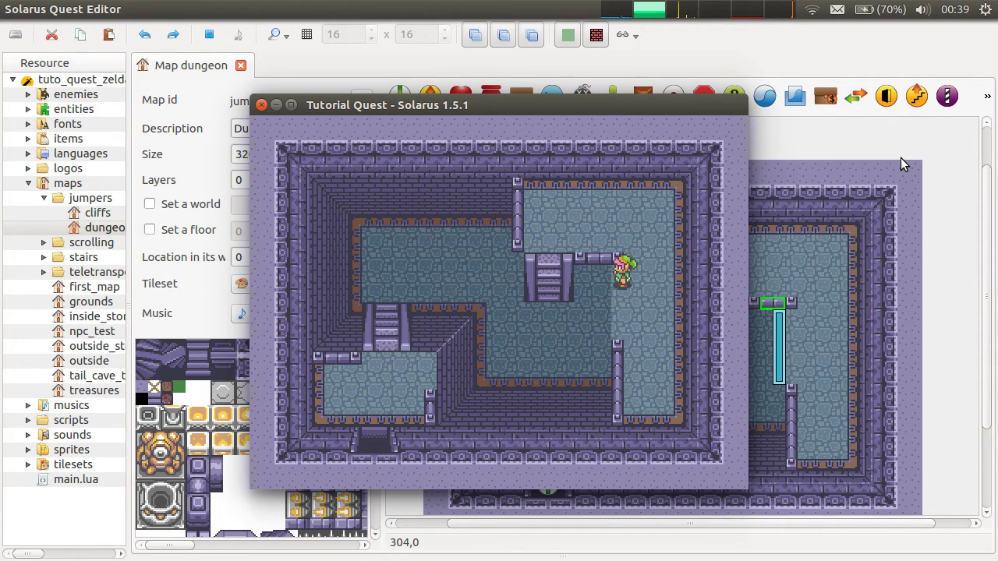
pyautogui.press('Left')
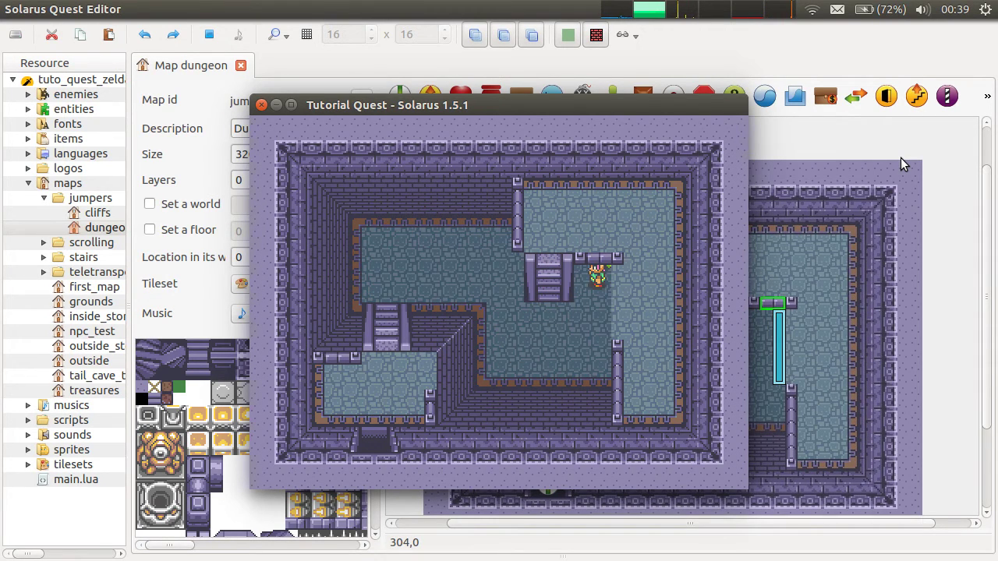
pyautogui.click(262, 105)
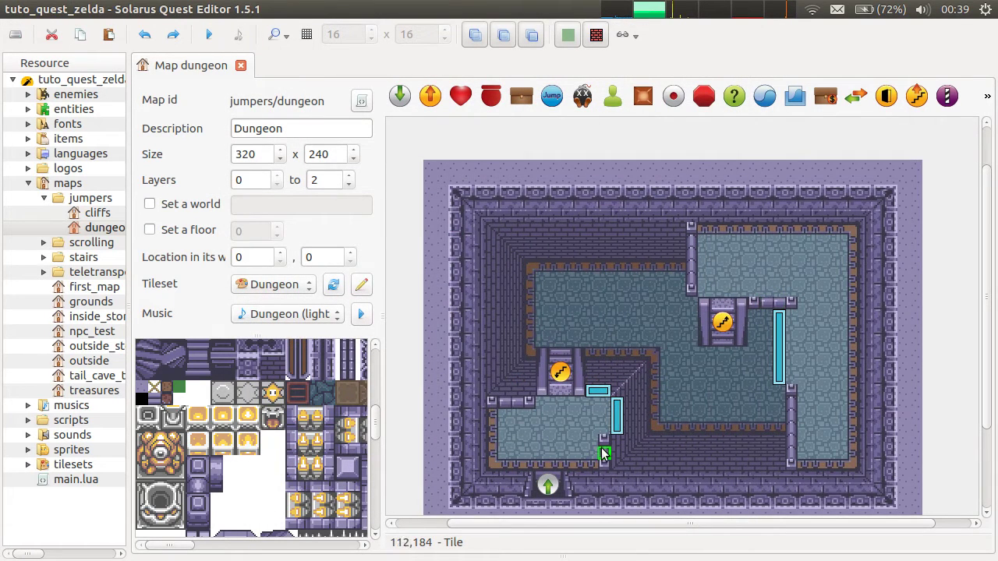
# Step: Add a short vertical barrier section south of the corner end piece, shorten the vertical jumper to start below it, and save the map
pyautogui.moveTo(780, 325); pyautogui.dragTo(779, 384)
pyautogui.hotkey('ctrl', 's')
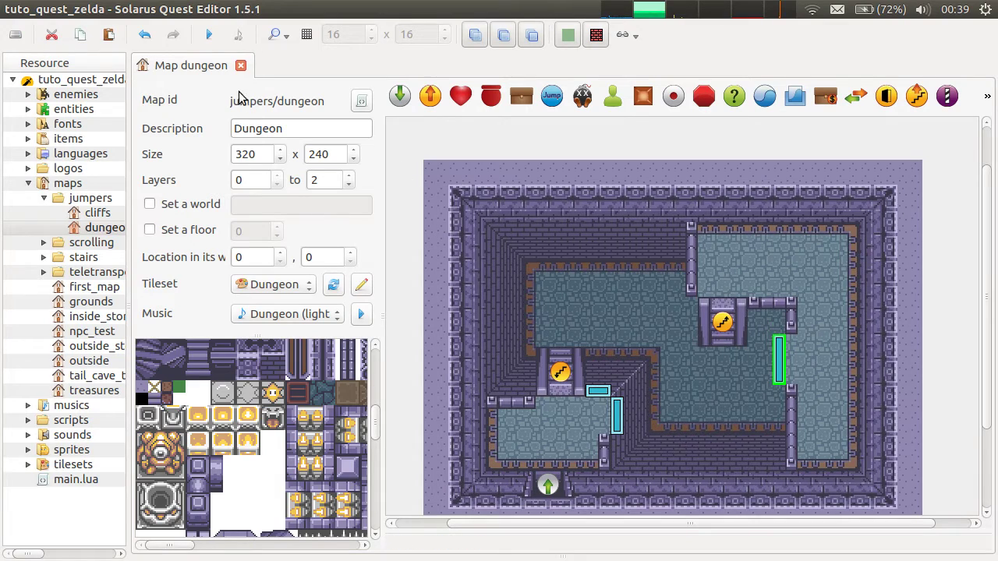
# Step: Run the quest and test the staircases and the shortened vertical jumper by moving the hero between the floors
pyautogui.click(208, 35)
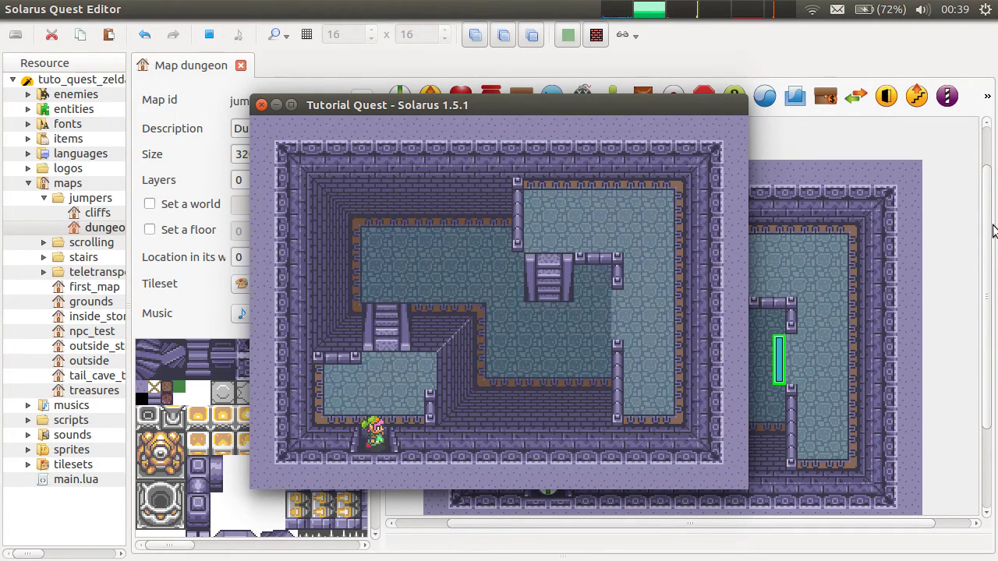
pyautogui.press('Up')
pyautogui.press('Right')
pyautogui.press('Up')
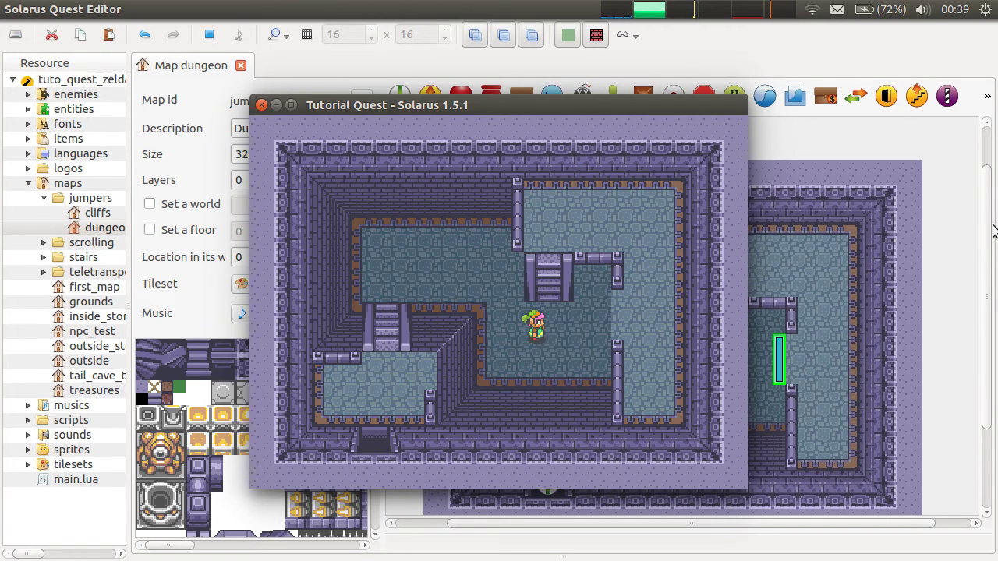
pyautogui.press('Up')
pyautogui.press('Right')
pyautogui.press('Down')
pyautogui.press('Left')
pyautogui.press('Up')
pyautogui.press('Left')
pyautogui.press('Down')
pyautogui.press('Right')
pyautogui.press('Up')
pyautogui.press('Right')
pyautogui.press('Down')
pyautogui.press('Down')
pyautogui.press('Left')
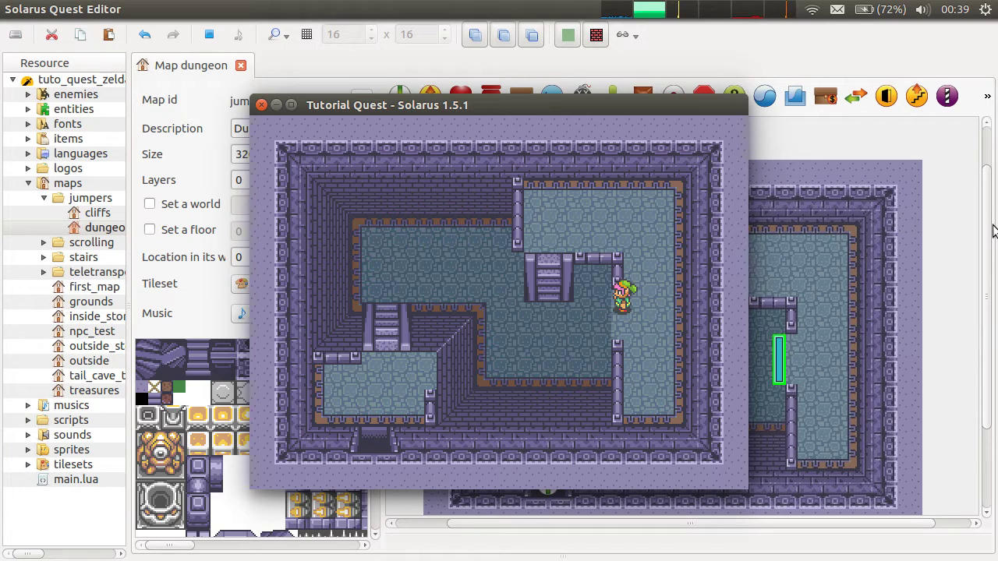
pyautogui.press('Left')
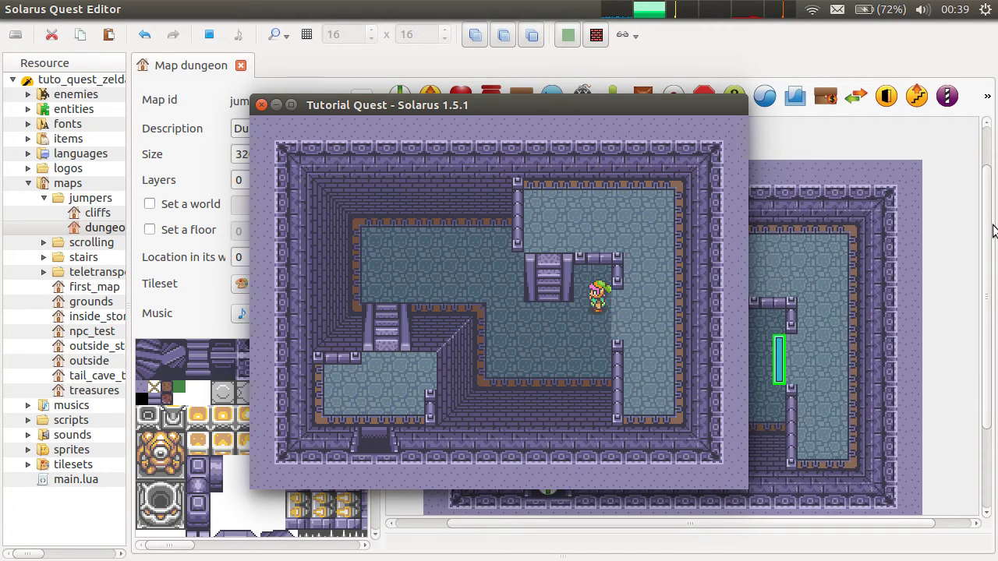
# Step: Test the hero's movement on both sides of the short vertical barrier beside the jumper, and close the game
pyautogui.press('Right')
pyautogui.press('Up')
pyautogui.press('Left')
pyautogui.press('Right')
pyautogui.press('Down')
pyautogui.press('Left')
pyautogui.press('Down')
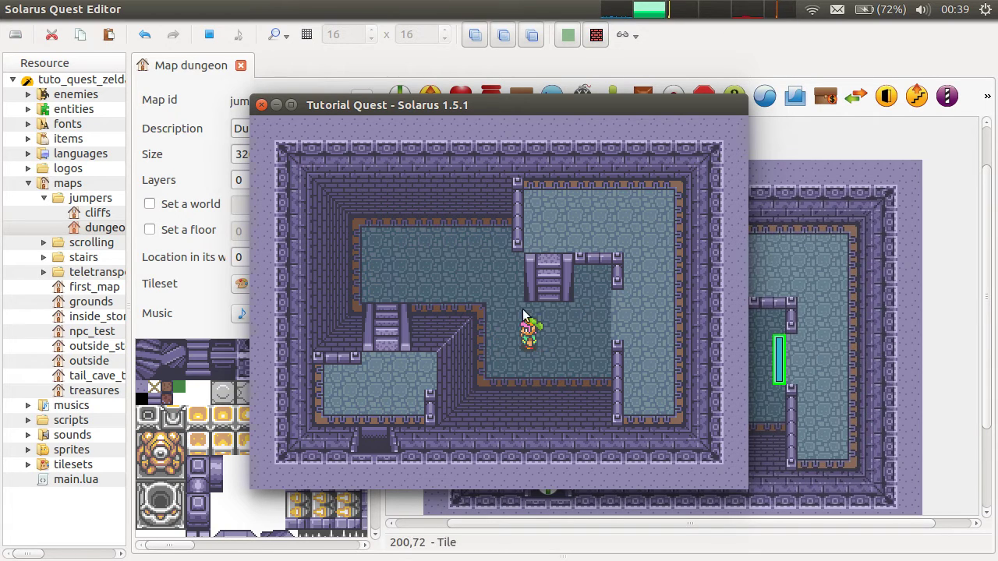
pyautogui.click(261, 105)
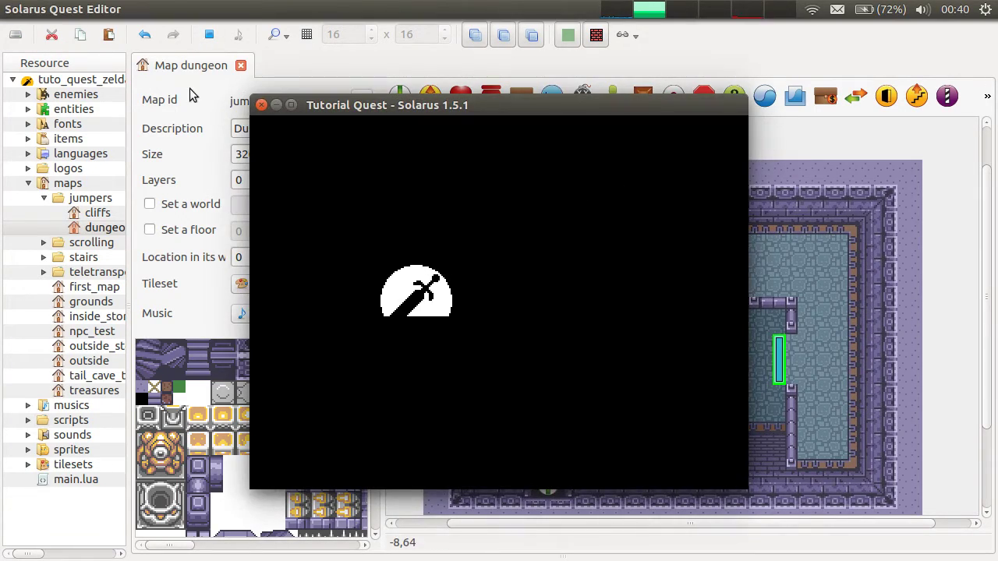
pyautogui.click(260, 105)
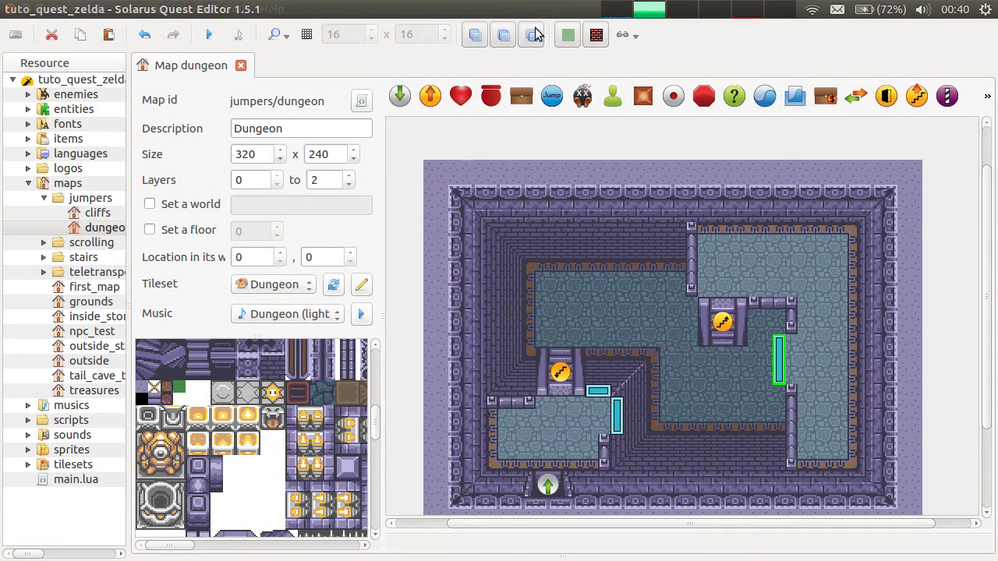
# Step: Hide layers 1 and 2 to examine the lower floor around the upper staircase, and show both layers again
pyautogui.click(504, 36)
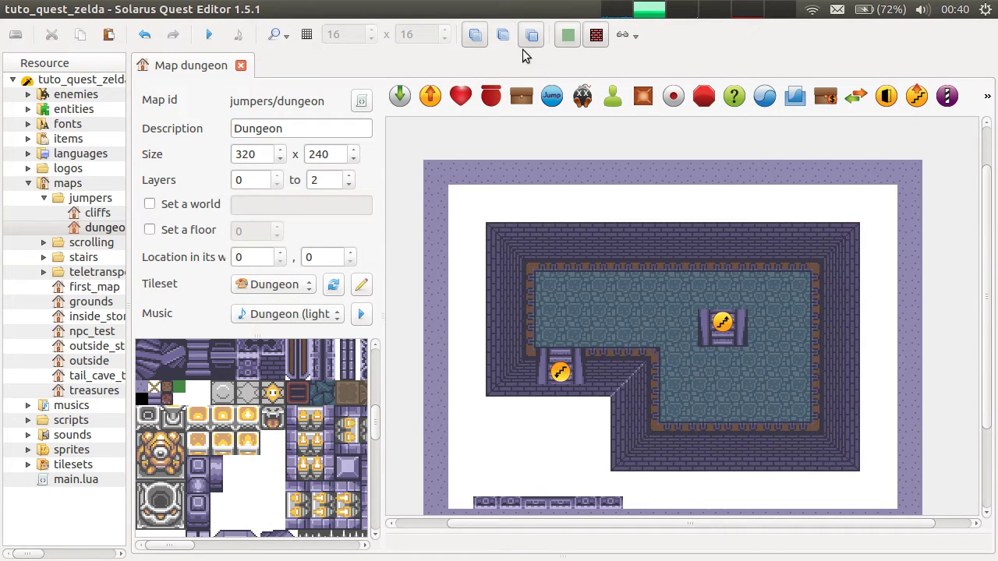
pyautogui.click(533, 38)
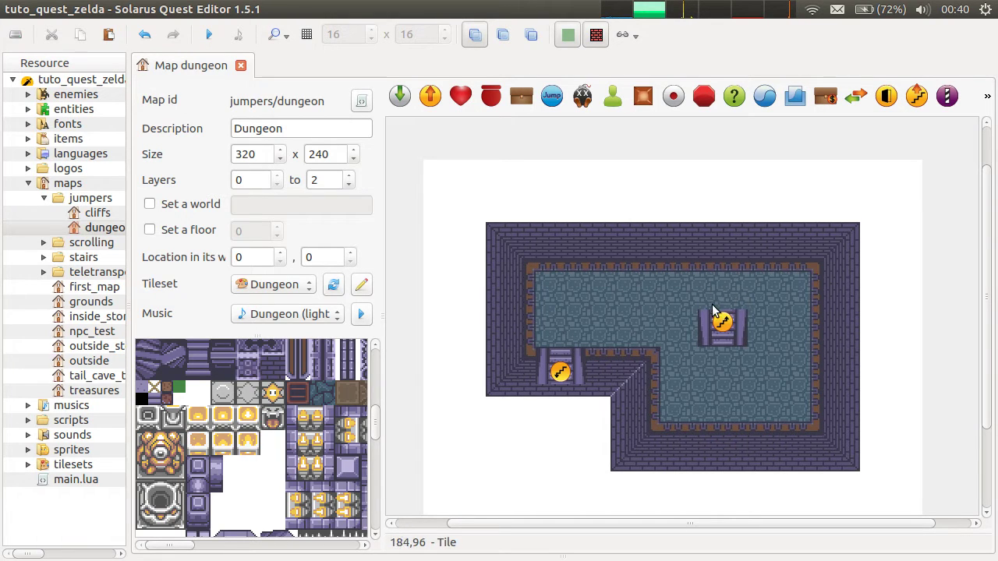
pyautogui.click(502, 37)
pyautogui.click(529, 37)
# Step: Run the quest and test walking the hero beneath the upper floor behind the upper staircase, and close the game
pyautogui.click(205, 39)
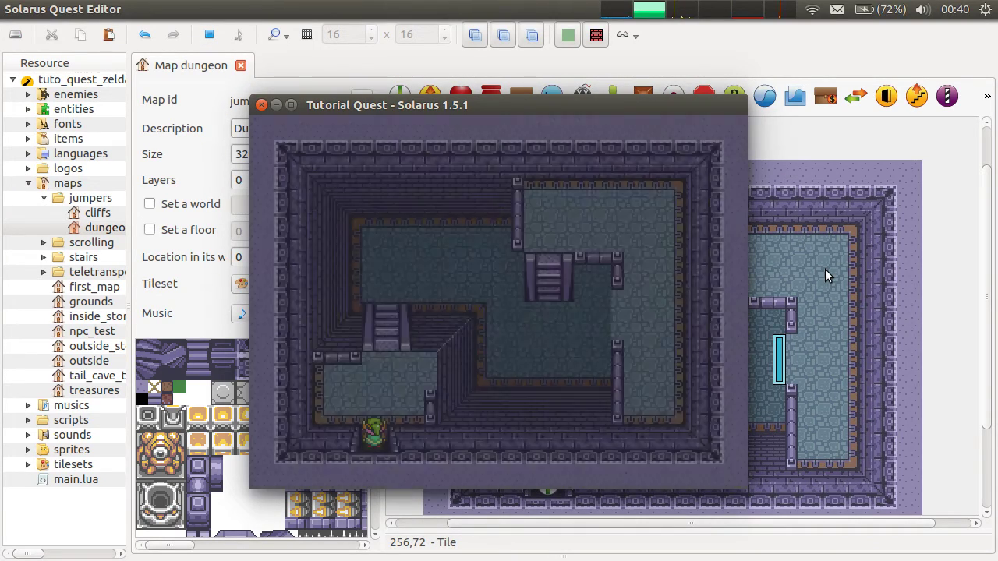
pyautogui.press('Right')
pyautogui.press('Up')
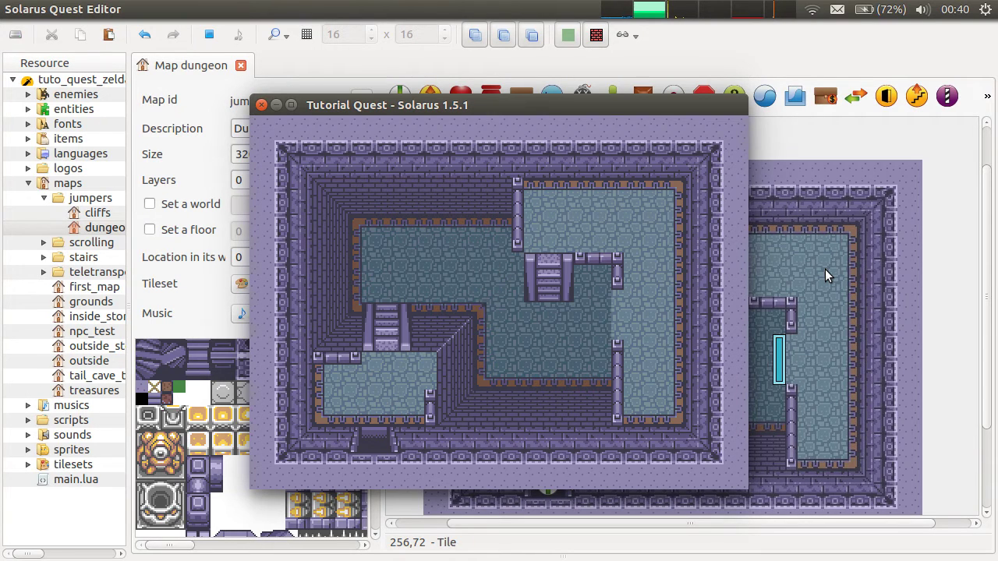
pyautogui.press('Down')
pyautogui.press('Up')
pyautogui.press('Left')
pyautogui.press('Right')
pyautogui.press('Left')
pyautogui.press('Right')
pyautogui.click(262, 104)
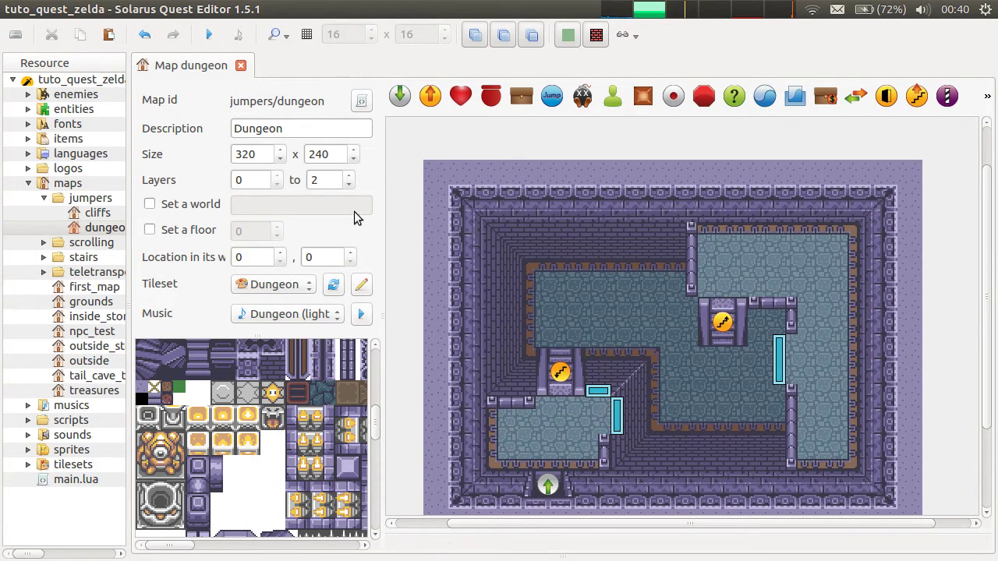
# Step: With layers 1 and 2 hidden, place a small wall tile on the upper staircase's north side and set it to layer 0
pyautogui.press('2')
pyautogui.press('2')
pyautogui.click(532, 34)
pyautogui.click(503, 34)
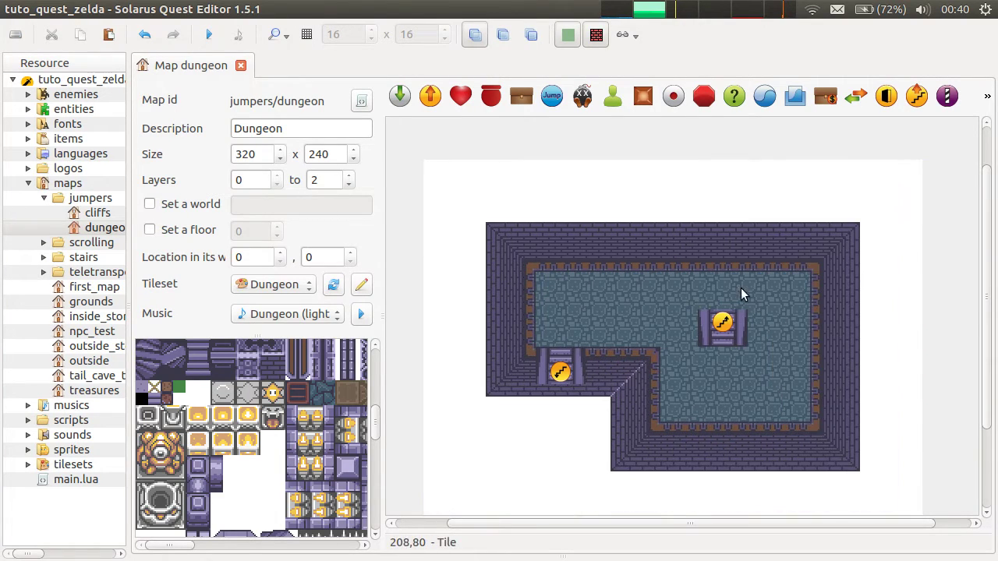
pyautogui.scroll(8, 219, 414)
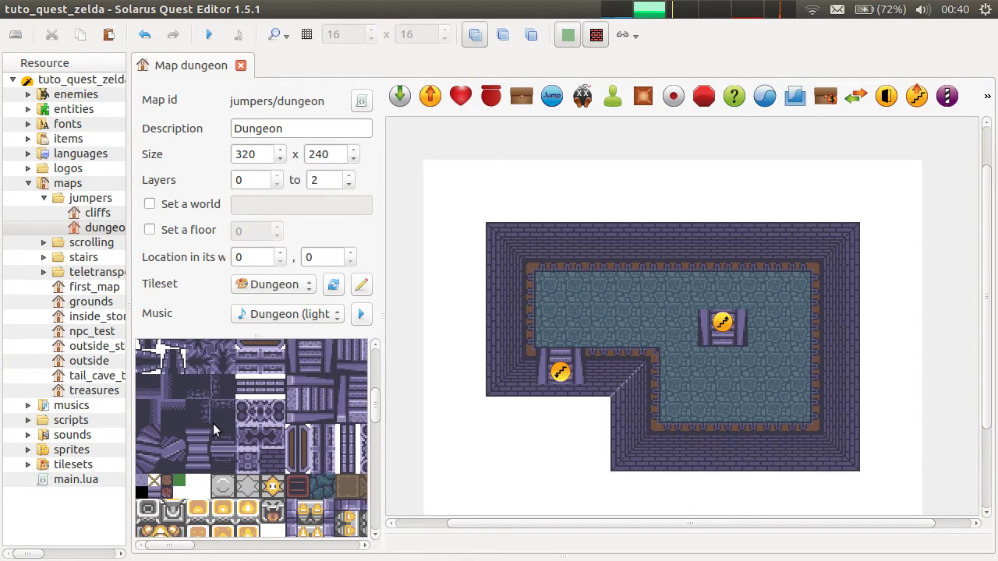
pyautogui.scroll(4, 268, 461)
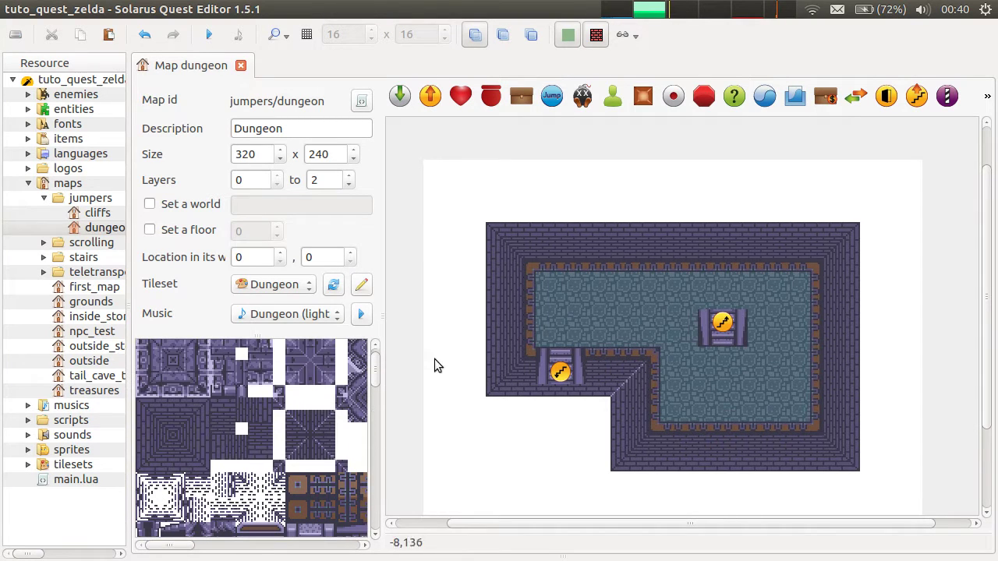
pyautogui.click(230, 391)
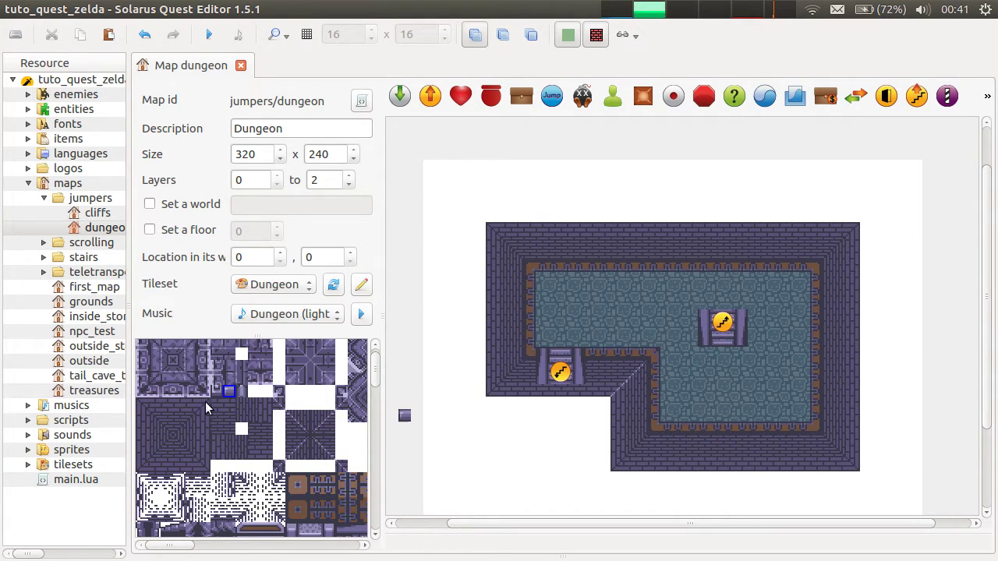
pyautogui.click(721, 309)
pyautogui.click(503, 35)
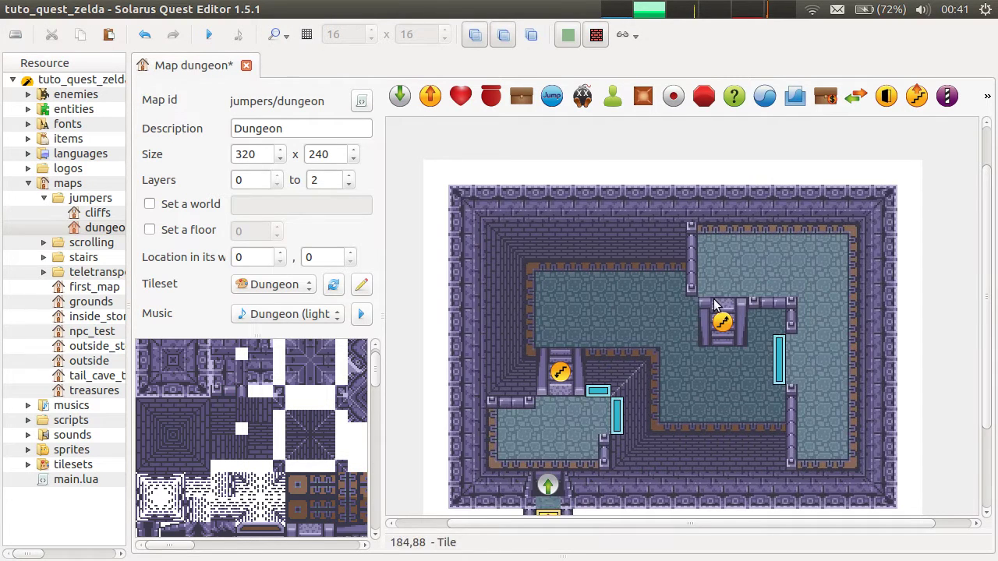
pyautogui.rightClick(704, 306)
pyautogui.click(759, 169)
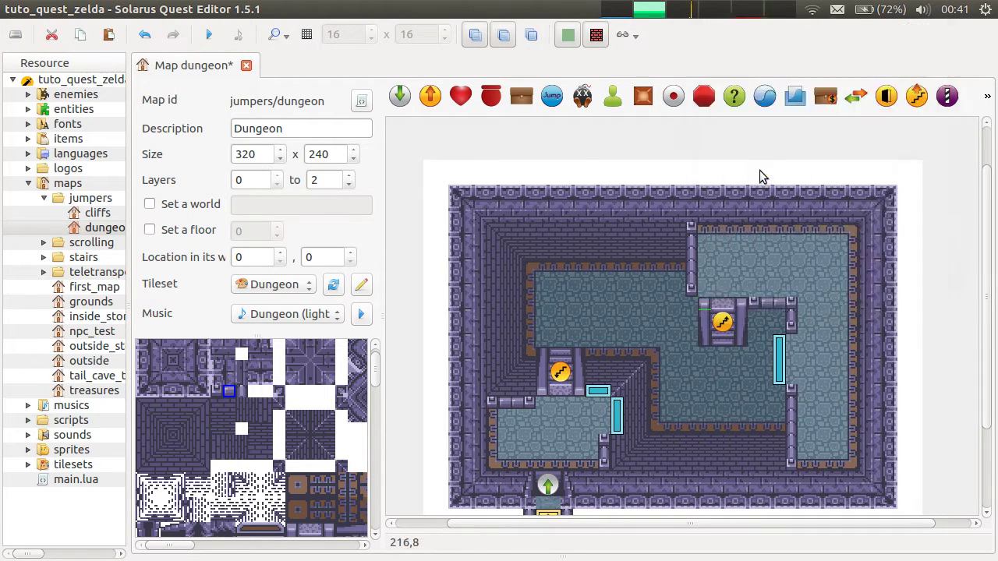
pyautogui.press('2')
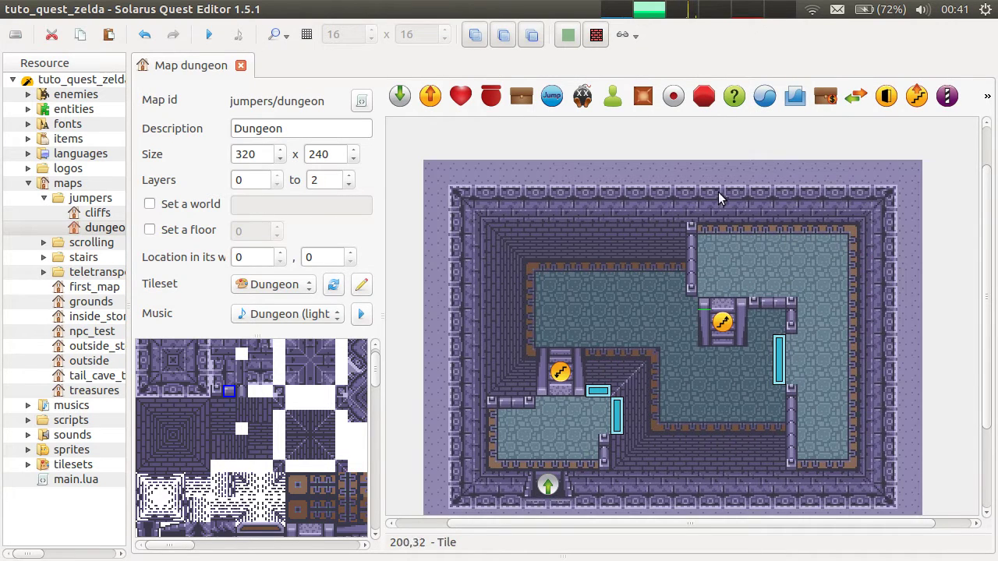
# Step: Stretch the layer 0 wall tile across the full width of the upper staircase's north side, and save the map
pyautogui.click(502, 34)
pyautogui.click(734, 366)
pyautogui.click(700, 304)
pyautogui.press('r')
pyautogui.click(744, 303)
pyautogui.click(909, 303)
pyautogui.hotkey('ctrl', 's')
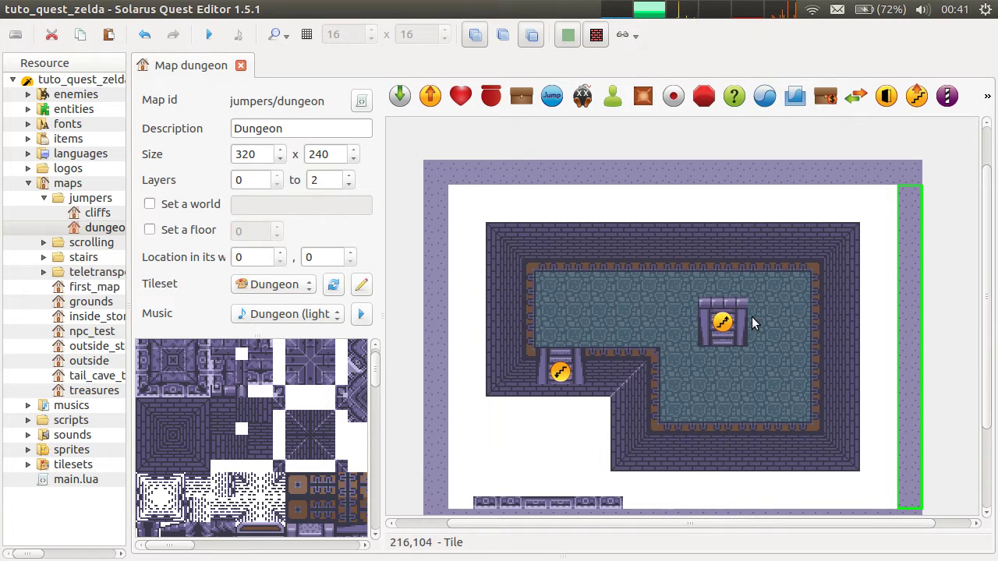
# Step: Show layer 1 to check the layer of the large lower-floor tile, and hide layer 1 again to view the new wall
pyautogui.click(499, 39)
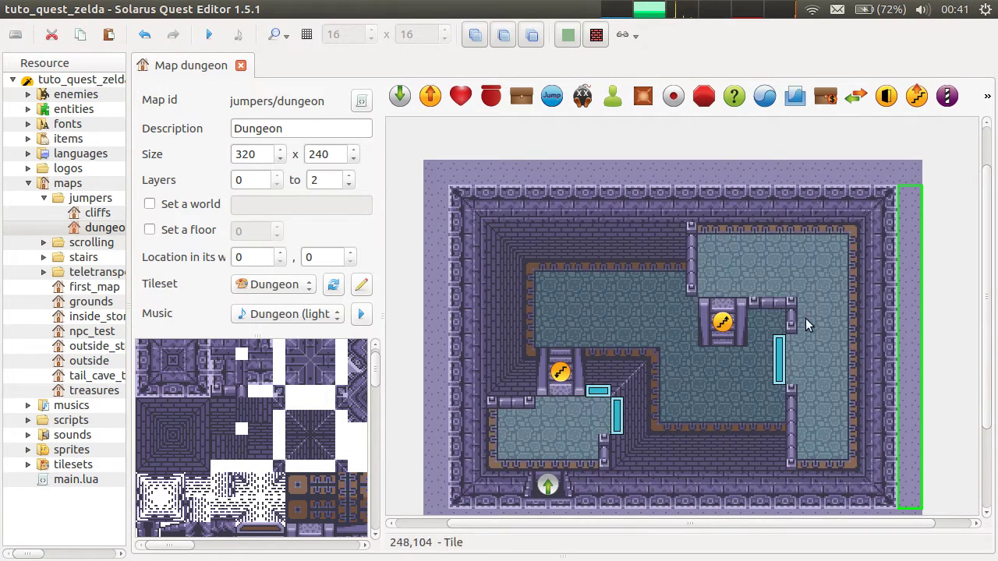
pyautogui.rightClick(663, 312)
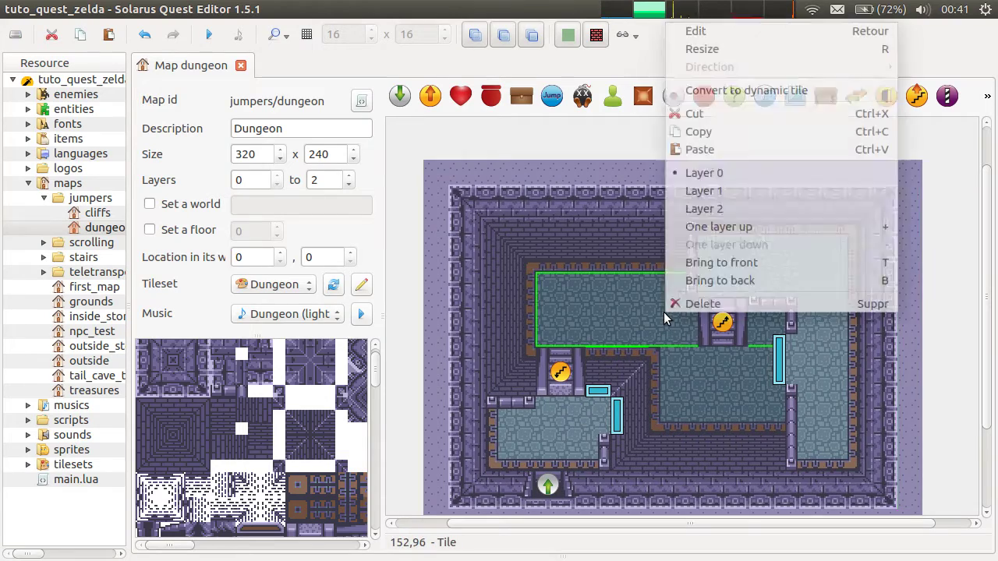
pyautogui.click(619, 300)
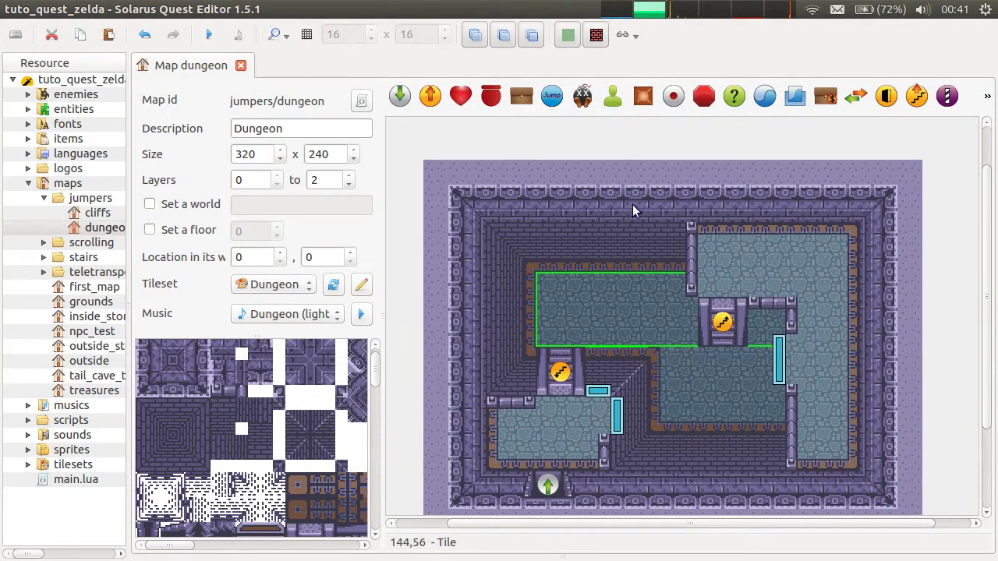
pyautogui.click(503, 36)
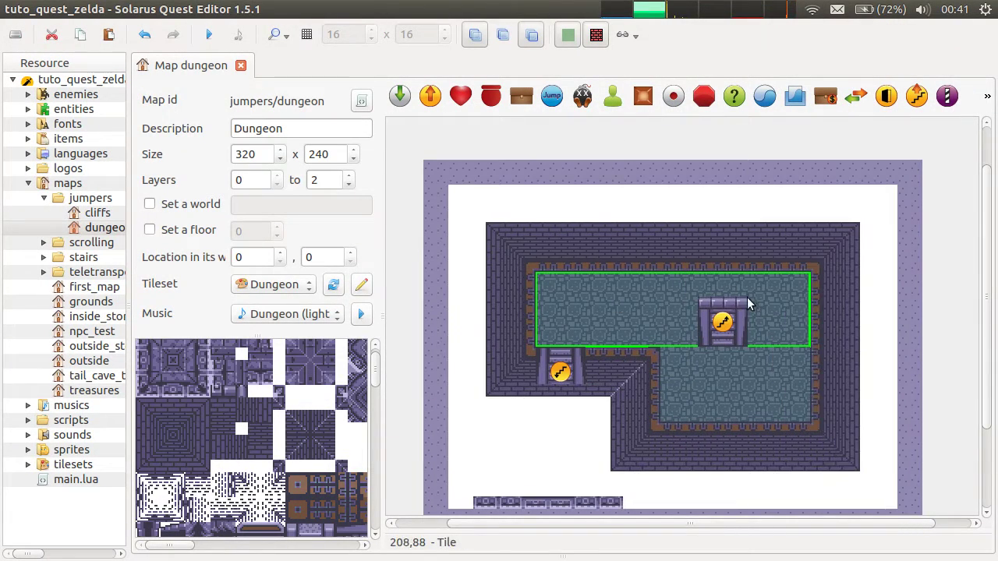
# Step: Move the wall tile aside and place a 32 x 8 wall entity on the upper staircase's north side, inspecting its obstacle options
pyautogui.click(722, 304)
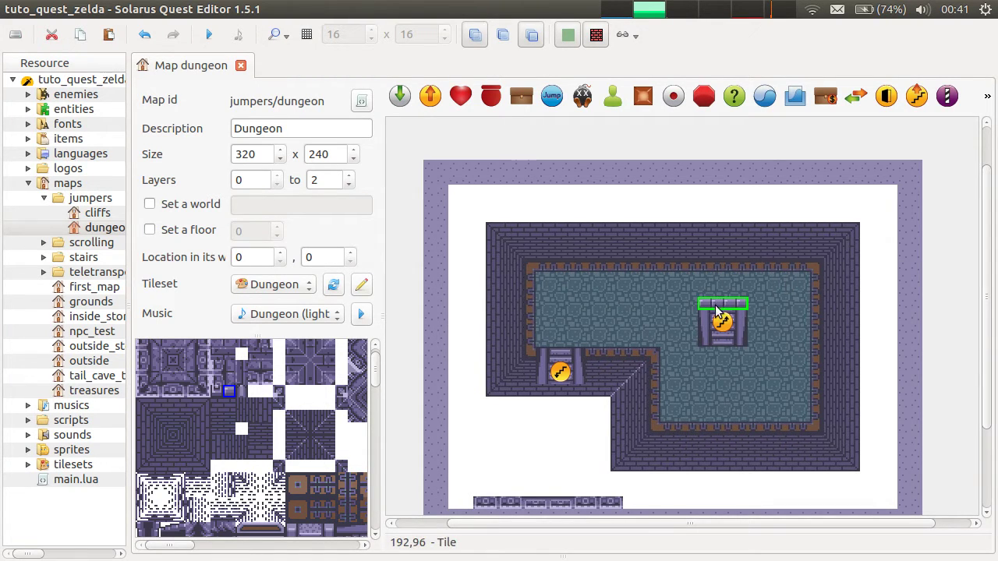
pyautogui.moveTo(725, 304); pyautogui.dragTo(744, 204)
pyautogui.click(704, 98)
pyautogui.moveTo(631, 285); pyautogui.dragTo(744, 306)
pyautogui.press('r')
pyautogui.click(738, 304)
pyautogui.doubleClick(737, 308)
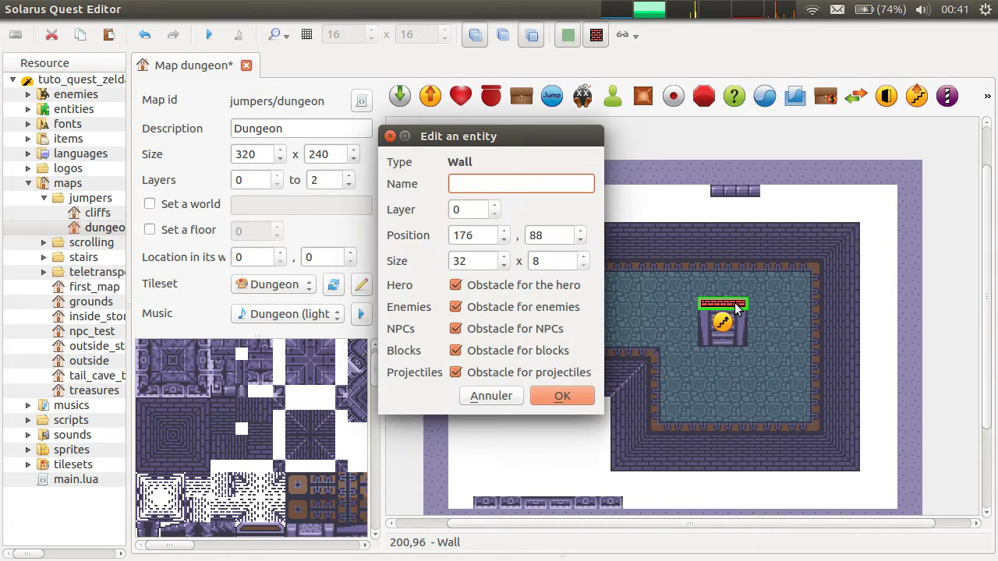
pyautogui.click(498, 396)
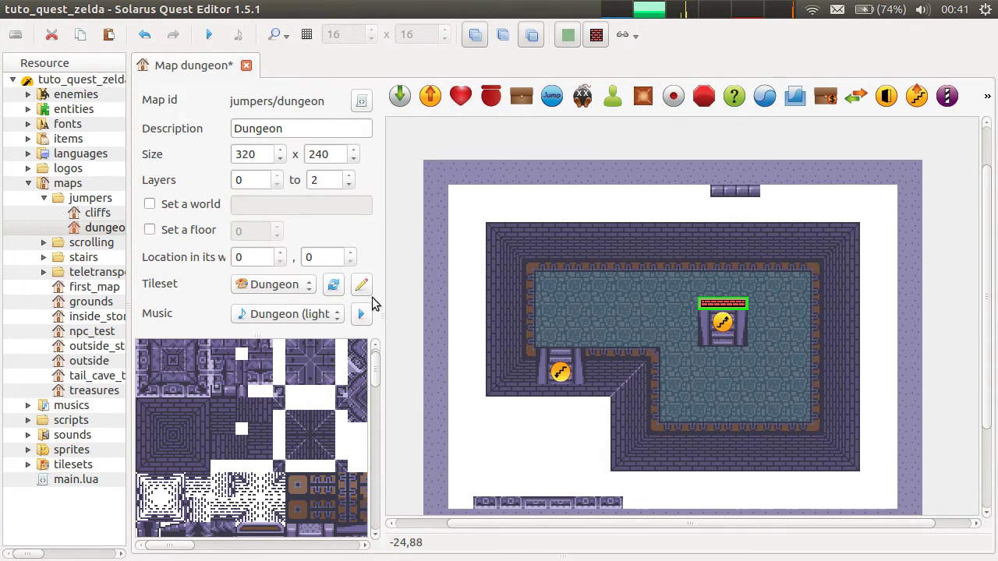
# Step: Open the dungeon_blue tileset to examine the ground types of the invisible_wall and invisible_traversable patterns, and return to the dungeon map
pyautogui.scroll(1, 250, 403)
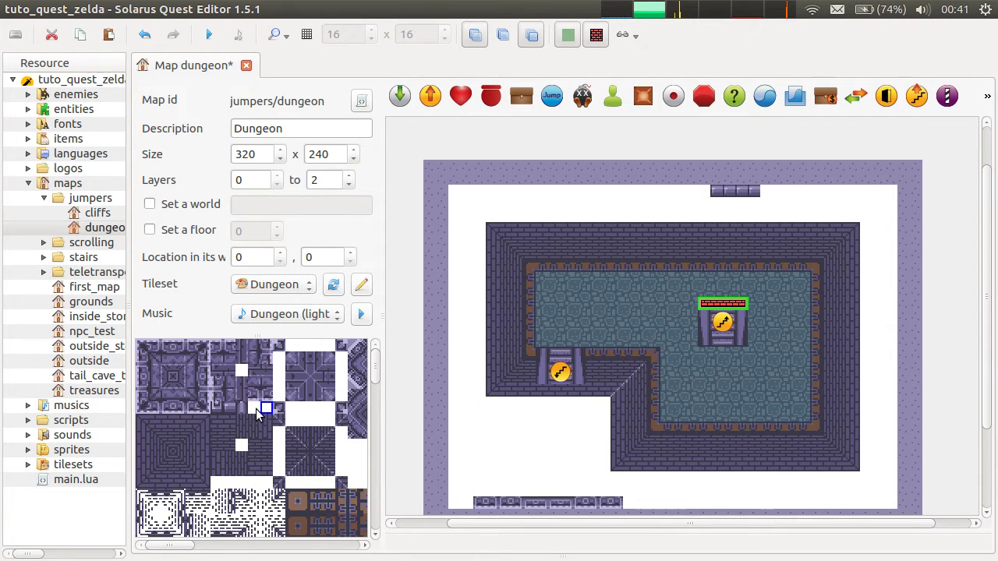
pyautogui.scroll(-2, 335, 434)
pyautogui.scroll(2, 343, 428)
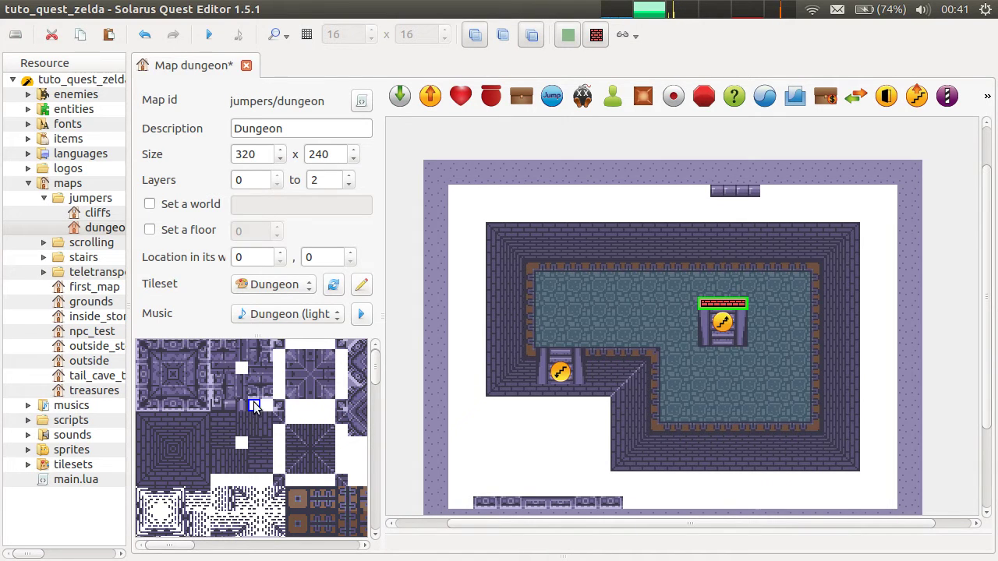
pyautogui.click(361, 285)
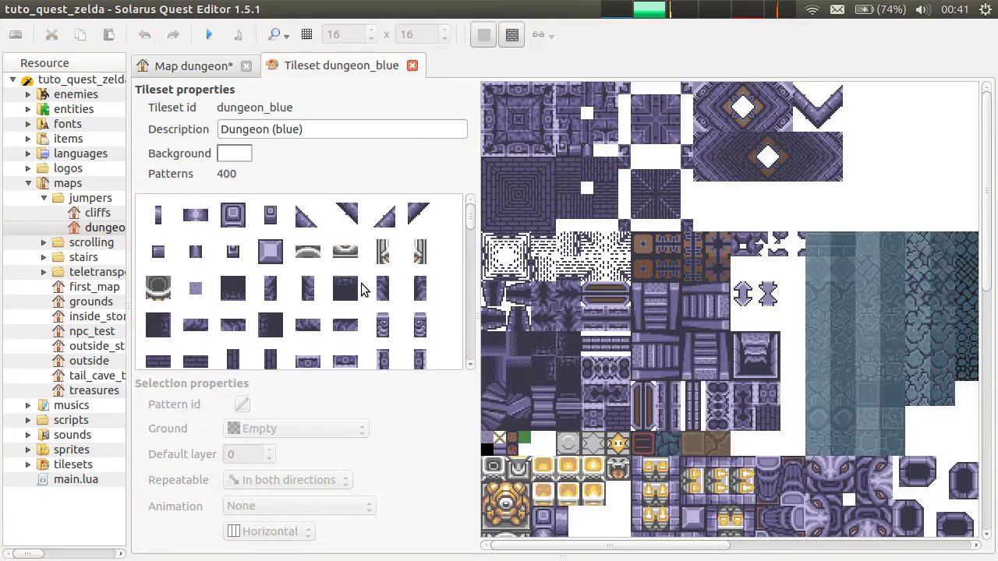
pyautogui.click(605, 148)
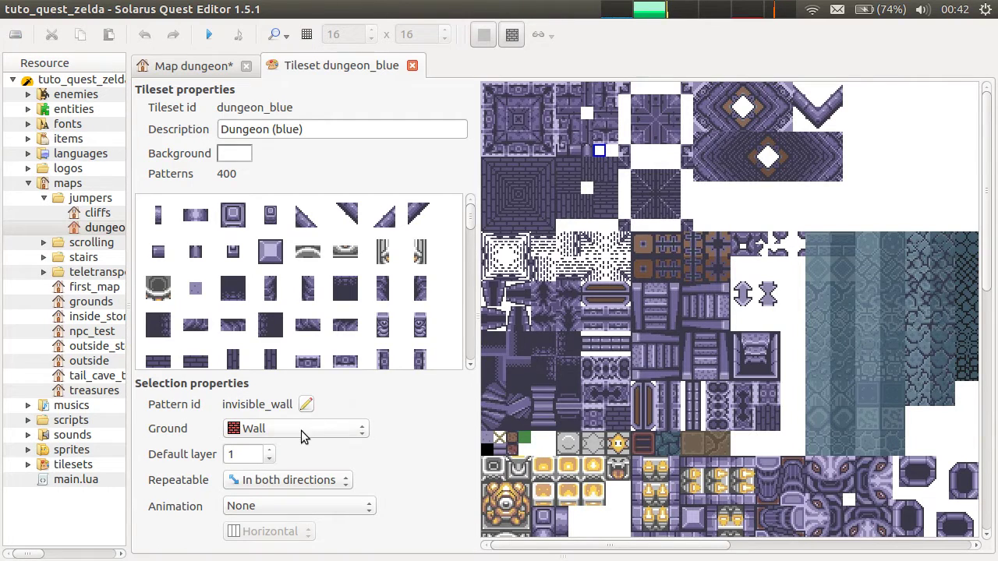
pyautogui.click(613, 152)
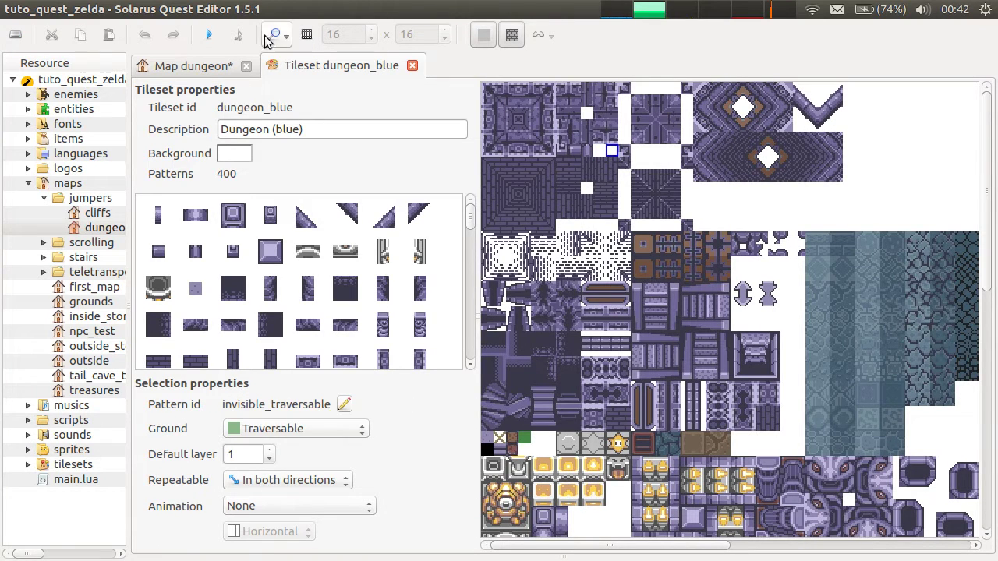
pyautogui.click(219, 68)
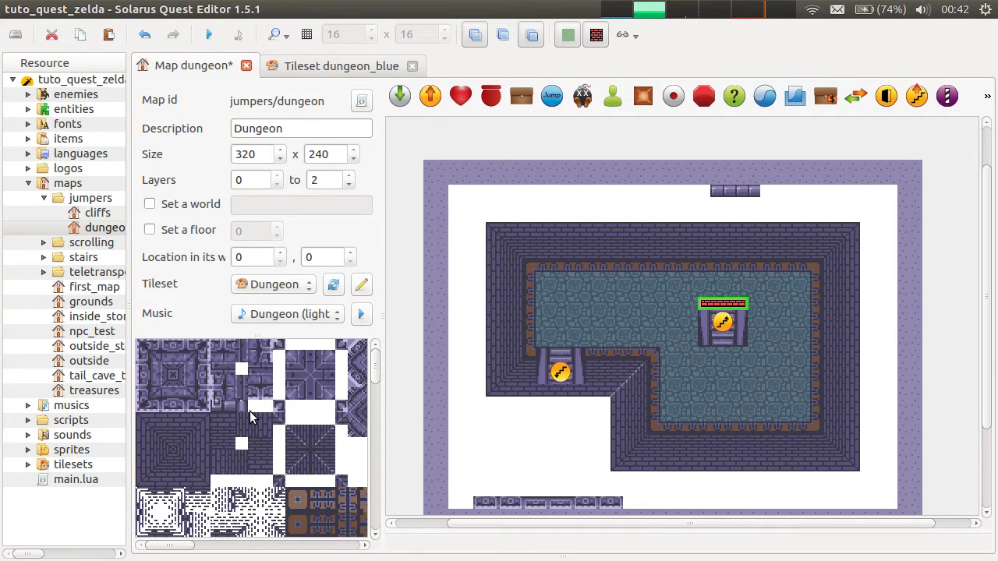
# Step: Delete the wall entity from the upper staircase's north side and show layer 1 again
pyautogui.click(722, 310)
pyautogui.click(722, 304)
pyautogui.press('Delete')
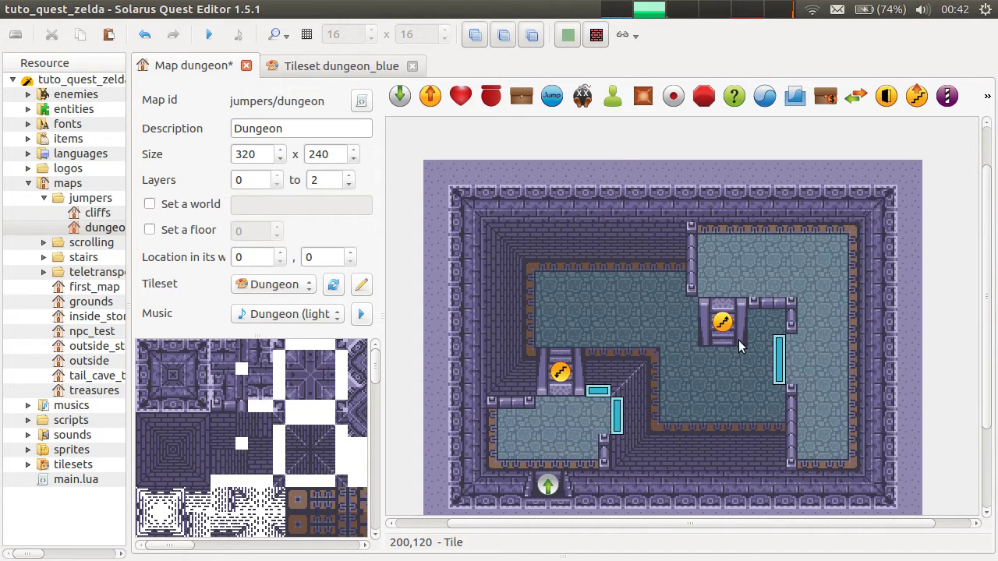
pyautogui.click(734, 295)
pyautogui.moveTo(961, 212); pyautogui.dragTo(488, 557)
pyautogui.click(927, 340)
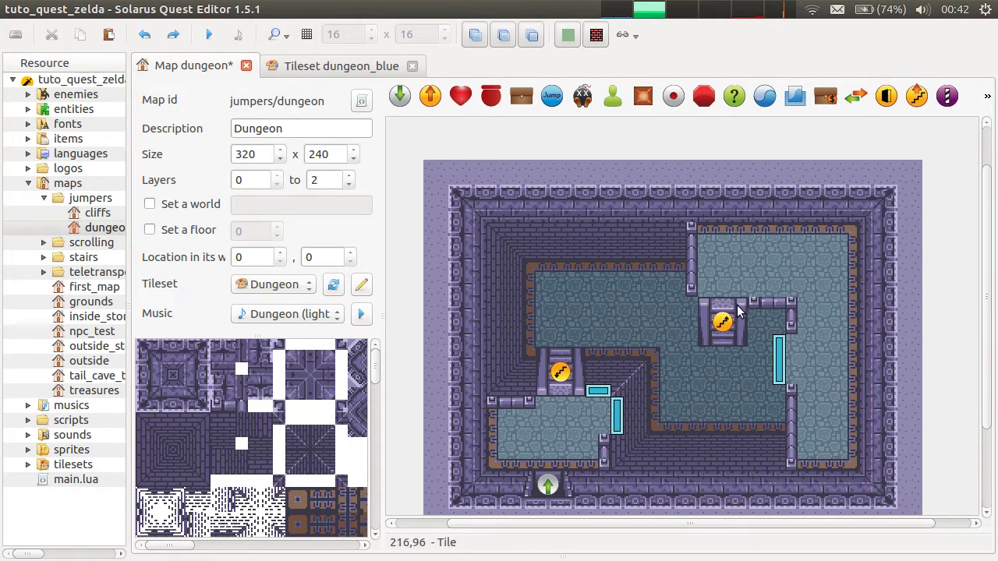
# Step: With layer 1 hidden, move the wall tile back onto the upper staircase's north side, save the map and show layer 1 again
pyautogui.click(503, 39)
pyautogui.click(751, 196)
pyautogui.moveTo(751, 196); pyautogui.dragTo(723, 305)
pyautogui.click(932, 260)
pyautogui.hotkey('ctrl', 's')
pyautogui.click(503, 35)
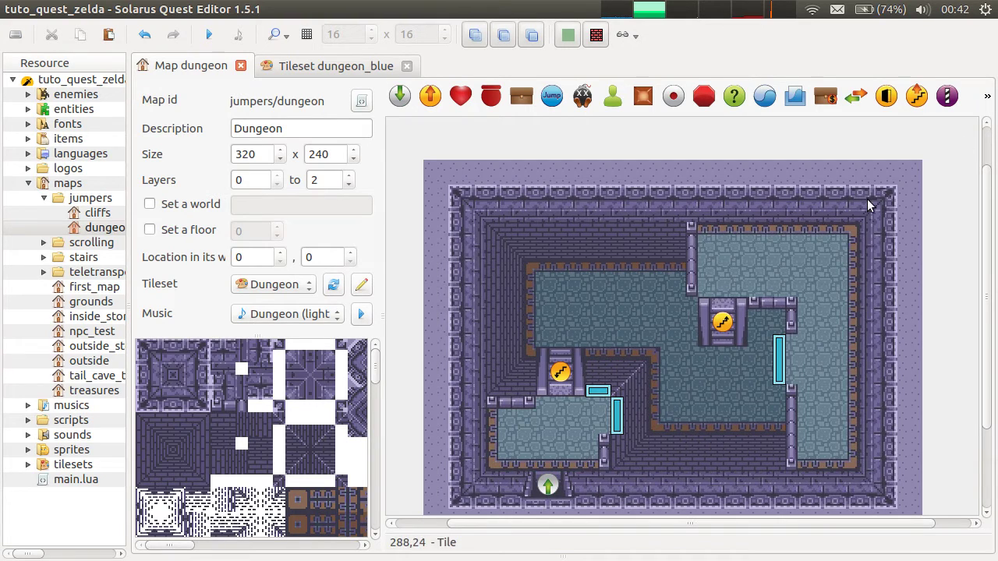
pyautogui.click(504, 43)
pyautogui.click(504, 43)
# Step: Run the quest and take the hero over the starting platform's jumper to the lower floor beside the upper floor's west barrier
pyautogui.click(209, 34)
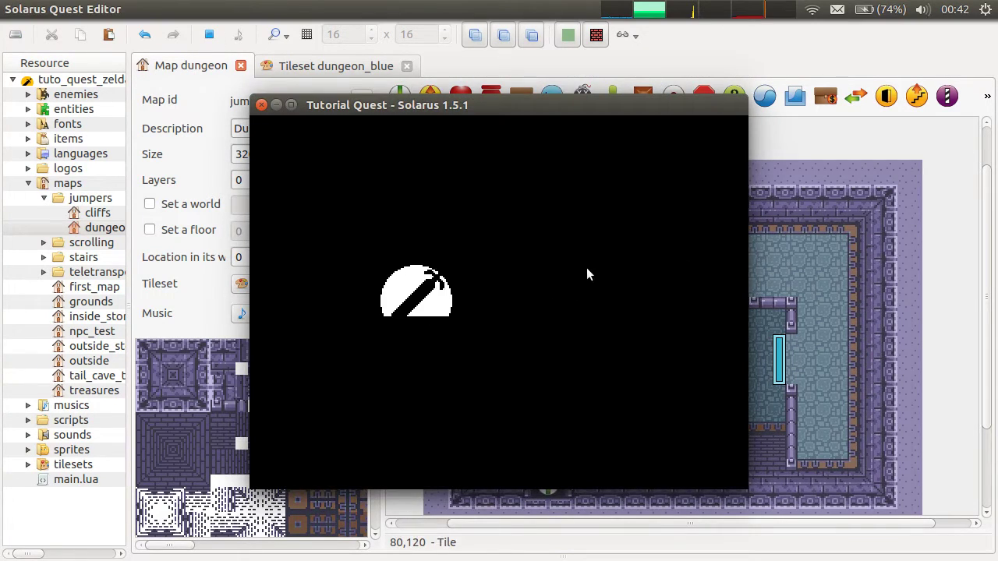
pyautogui.press('alt')
pyautogui.hotkey('alt', 'Tab')
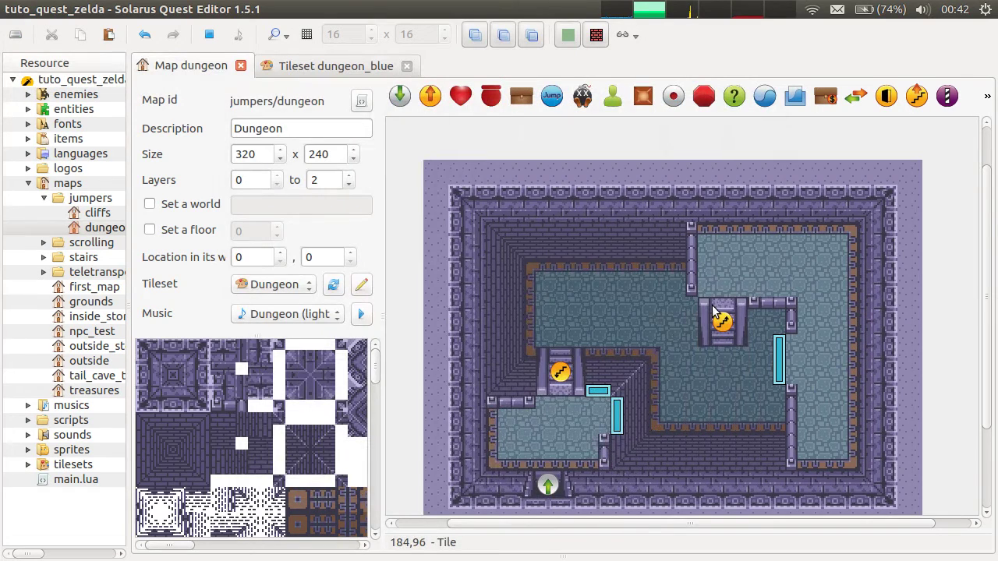
pyautogui.hotkey('alt', 'Tab')
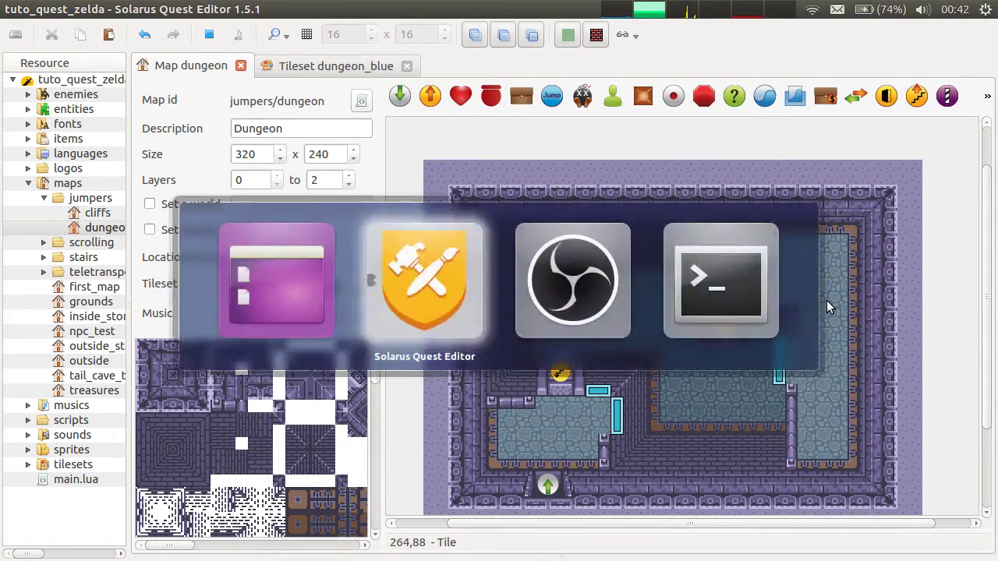
pyautogui.press('Up')
pyautogui.press('Right')
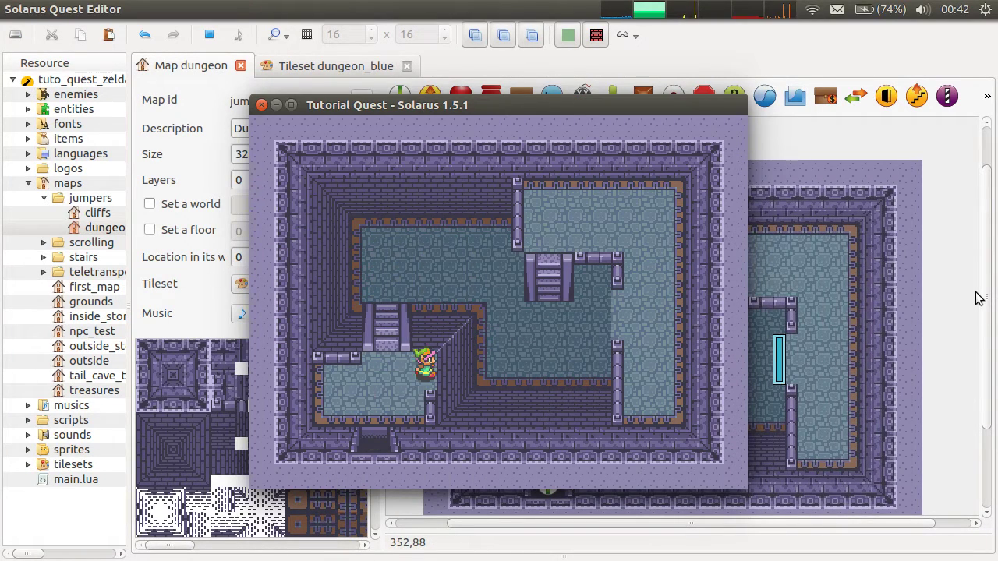
pyautogui.press('Up')
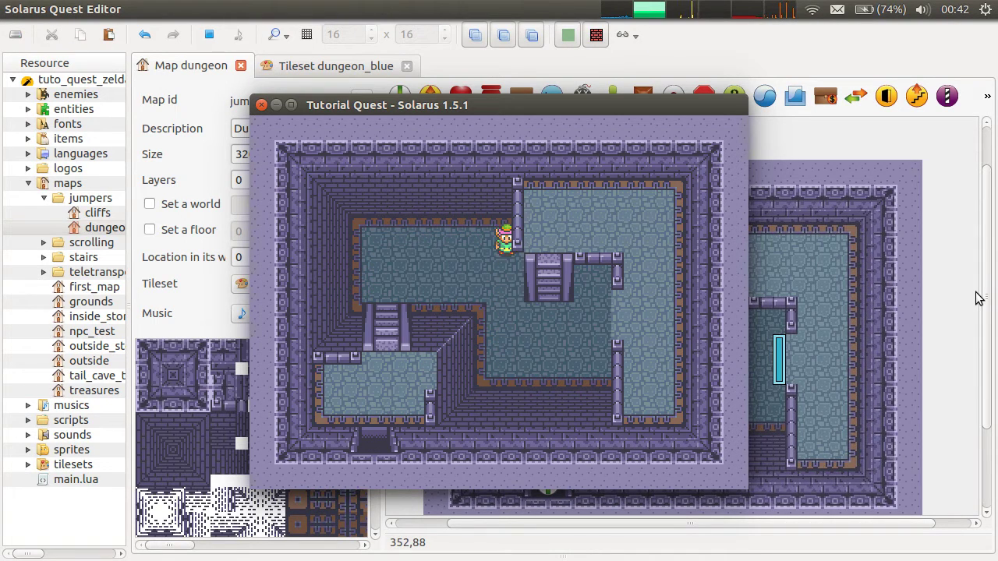
# Step: Test walking the hero beneath the upper floor and against the new wall behind the upper staircase
pyautogui.press('Down')
pyautogui.press('Right')
pyautogui.press('Up')
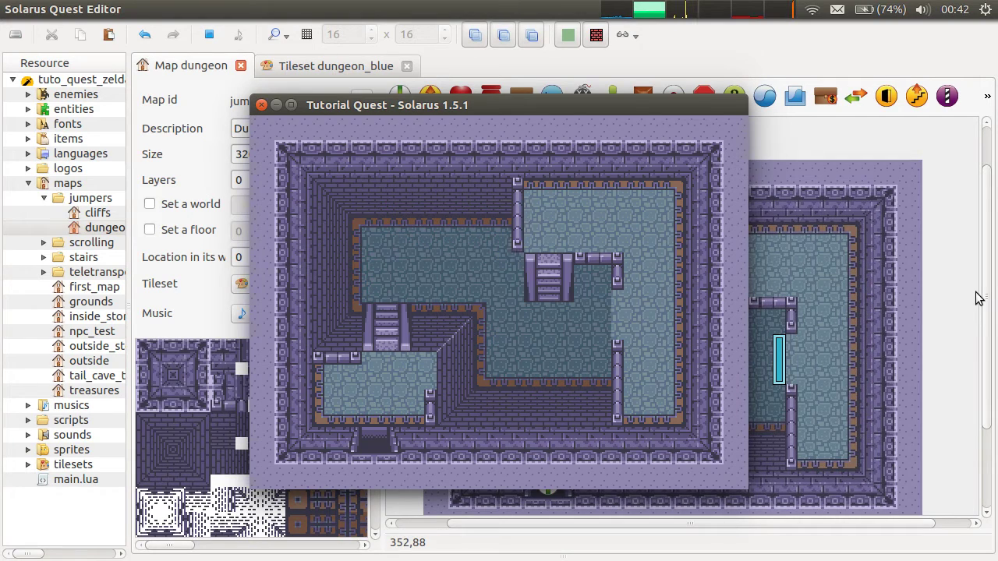
pyautogui.press('Down')
pyautogui.press('Left')
pyautogui.press('Up')
pyautogui.press('Left')
pyautogui.press('Right')
pyautogui.press('Down')
pyautogui.press('Up')
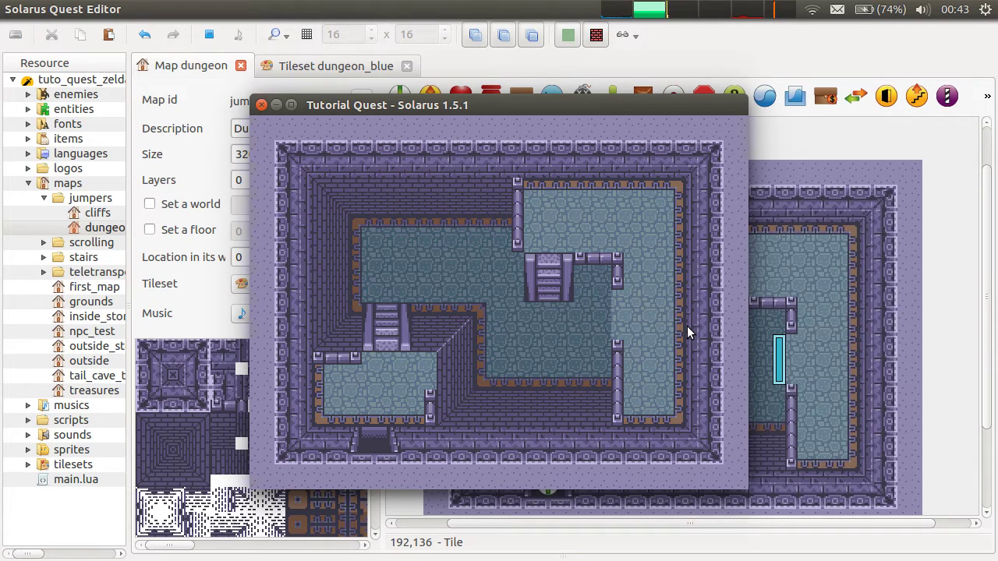
# Step: Bring the hero up the upper staircase and test walking across the upper floor along its barriers
pyautogui.press('Down')
pyautogui.press('Left')
pyautogui.press('Up')
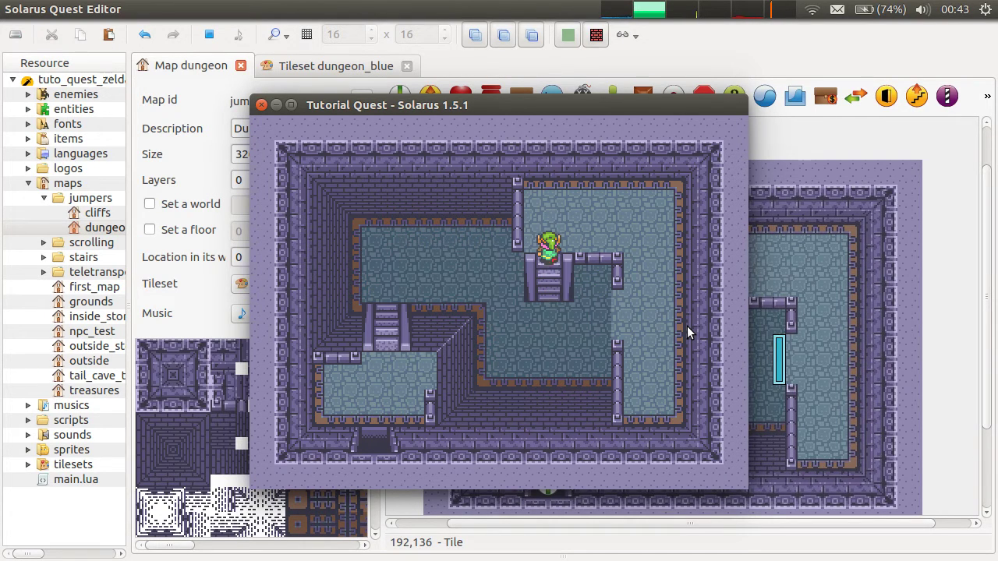
pyautogui.press('Right')
pyautogui.press('Down')
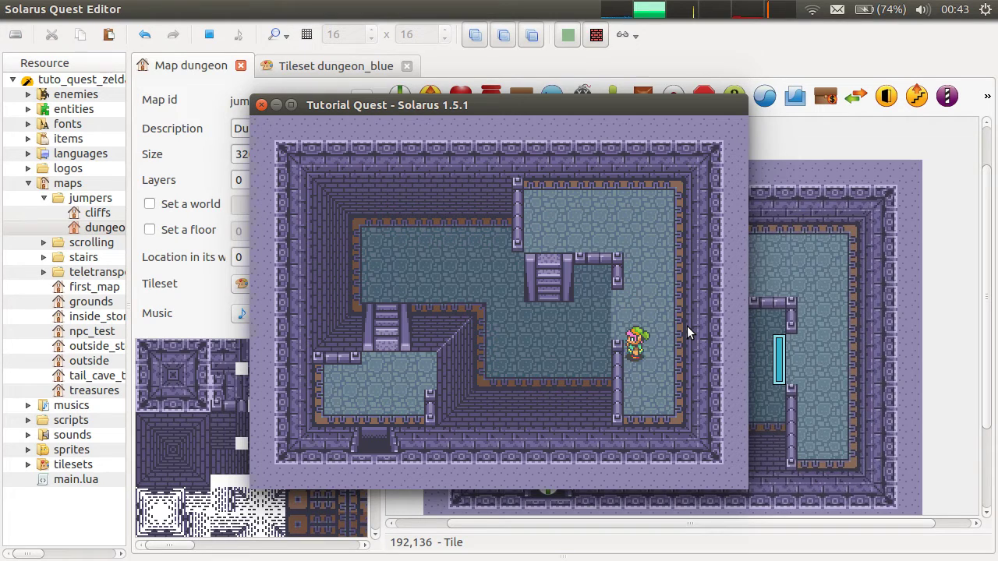
pyautogui.press('Up')
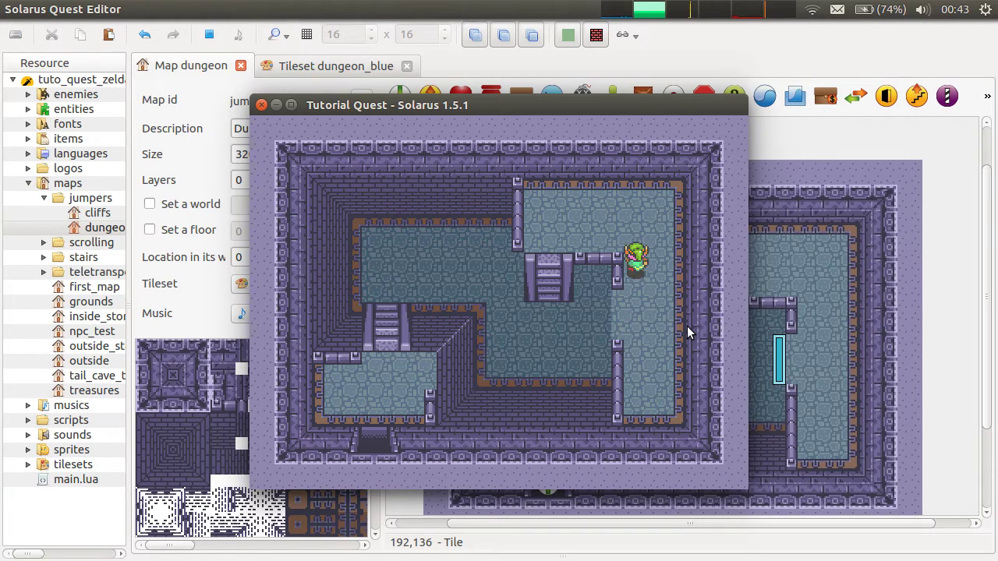
pyautogui.press('Up')
pyautogui.press('Left')
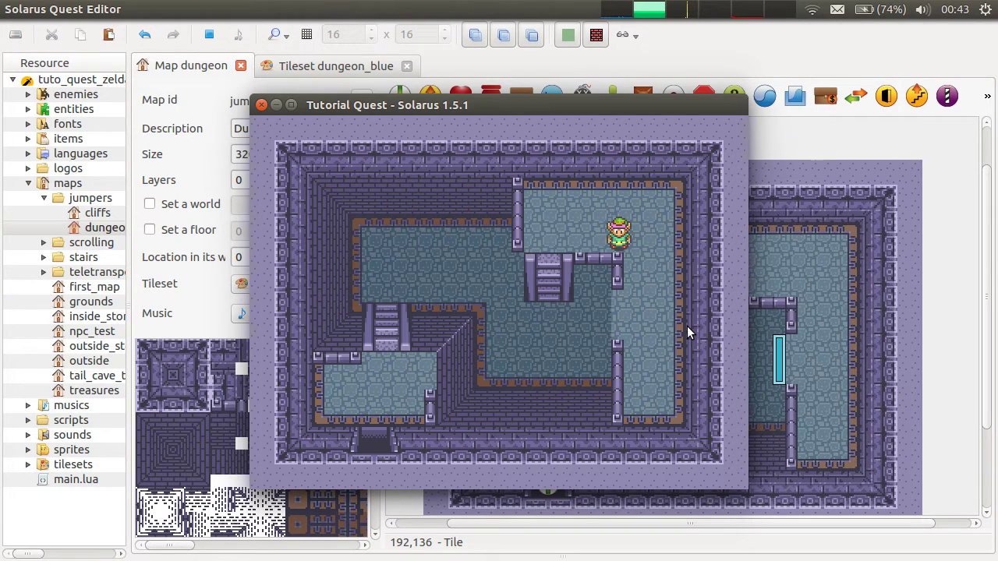
pyautogui.press('Right')
pyautogui.press('Down')
pyautogui.press('Down')
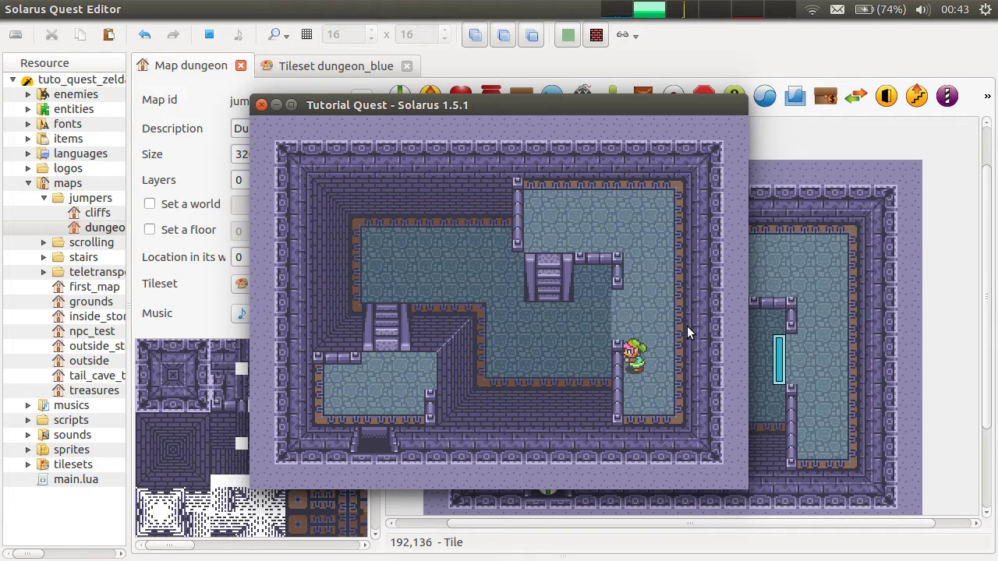
# Step: Test the upper floor's jumper by jumping the hero down to the lower floor, and return to the upper staircase's foot
pyautogui.press('Right')
pyautogui.press('Up')
pyautogui.press('Left')
pyautogui.press('Right')
pyautogui.press('Up')
pyautogui.press('Left')
pyautogui.press('Up')
pyautogui.press('Left')
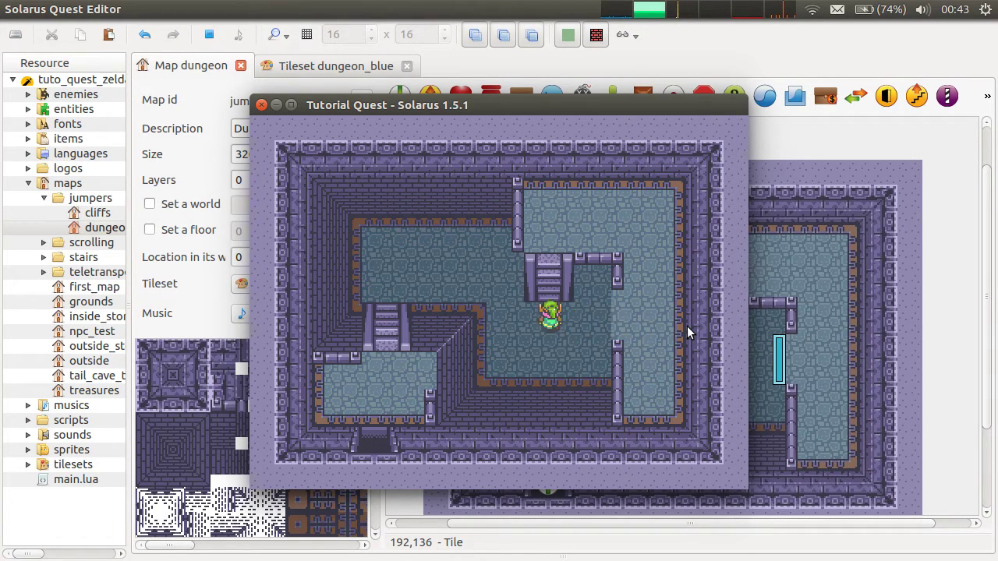
# Step: Test the upper staircase and the passage beneath the upper floor once more, and close the game
pyautogui.press('Up')
pyautogui.press('Up')
pyautogui.press('Right')
pyautogui.press('Down')
pyautogui.press('Left')
pyautogui.press('Right')
pyautogui.press('Down')
pyautogui.press('Right')
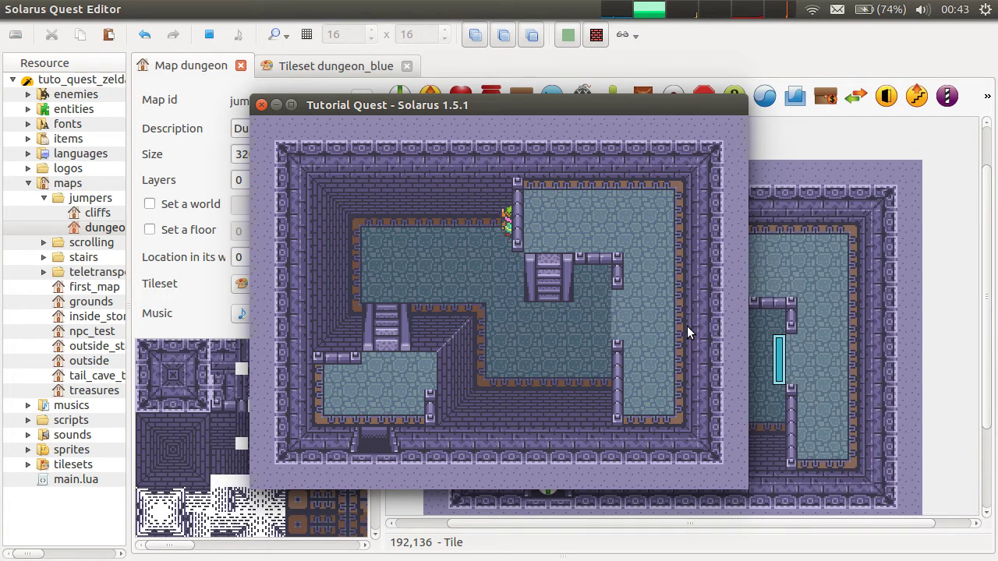
pyautogui.click(262, 106)
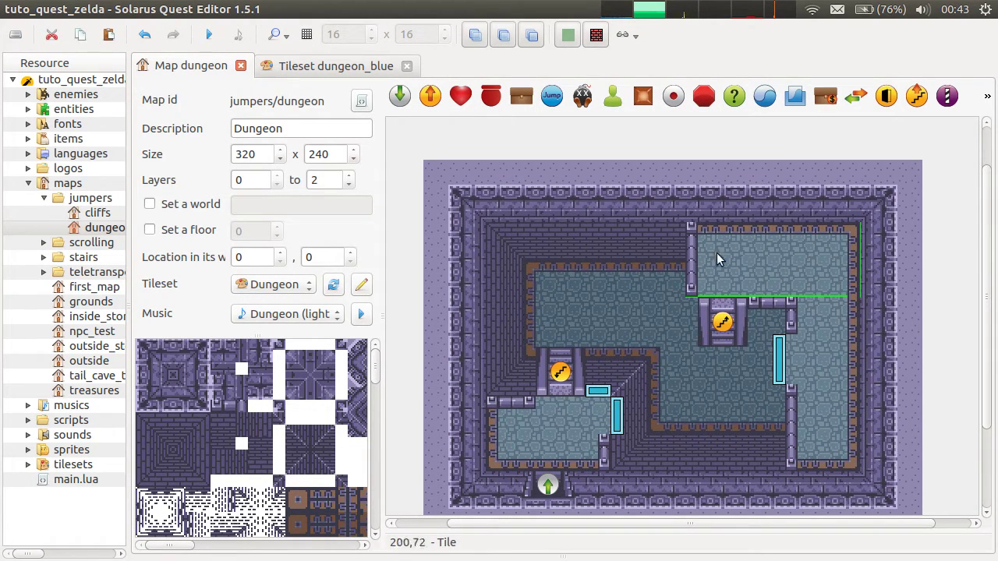
# Step: Toggle the visibility of layers 0 and 1 to examine which parts of the dungeon lie on each, and view the complete map
pyautogui.click(503, 36)
pyautogui.click(475, 36)
pyautogui.click(502, 36)
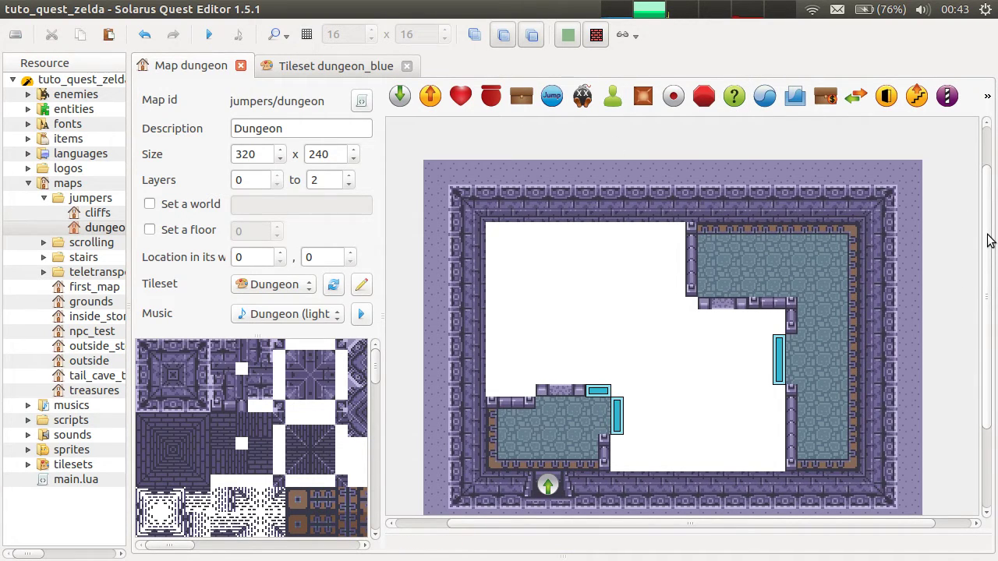
pyautogui.click(474, 34)
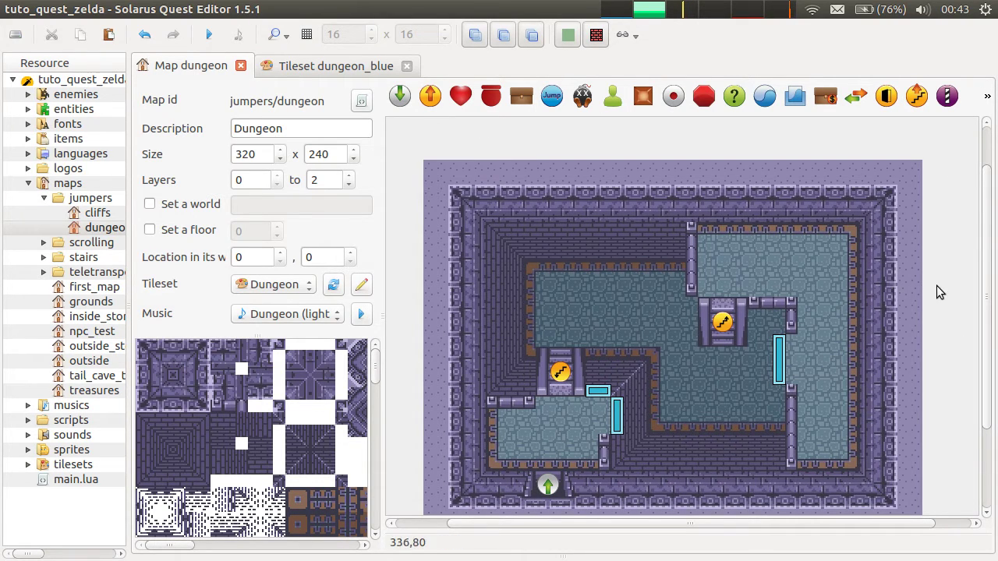
pyautogui.scroll(-1, 952, 343)
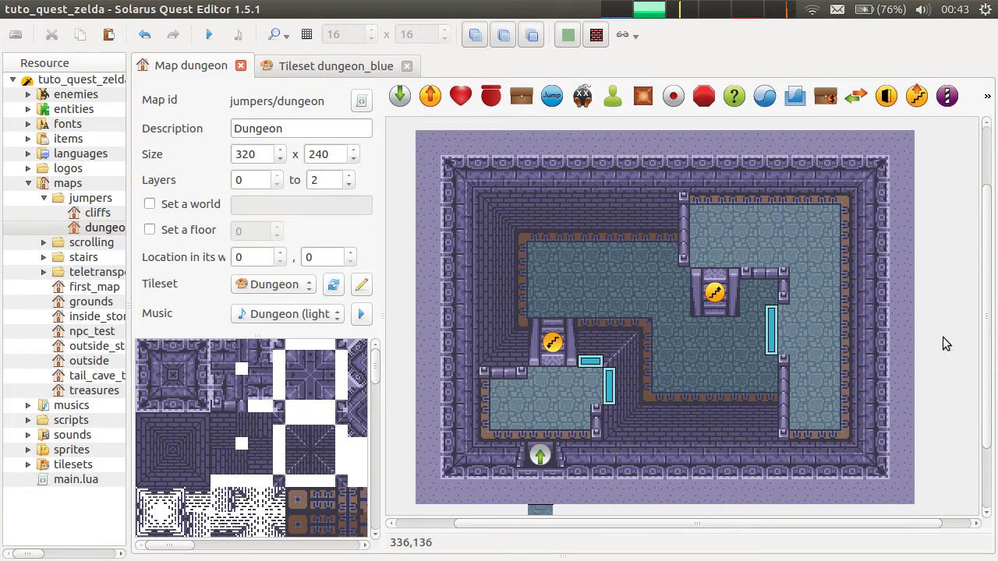
pyautogui.scroll(1, 943, 325)
pyautogui.scroll(-1, 944, 319)
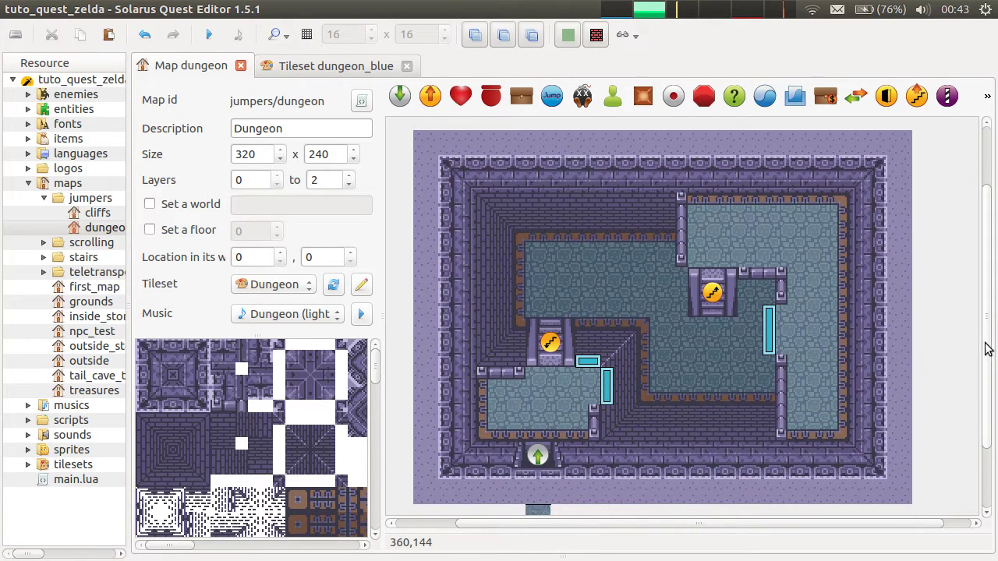